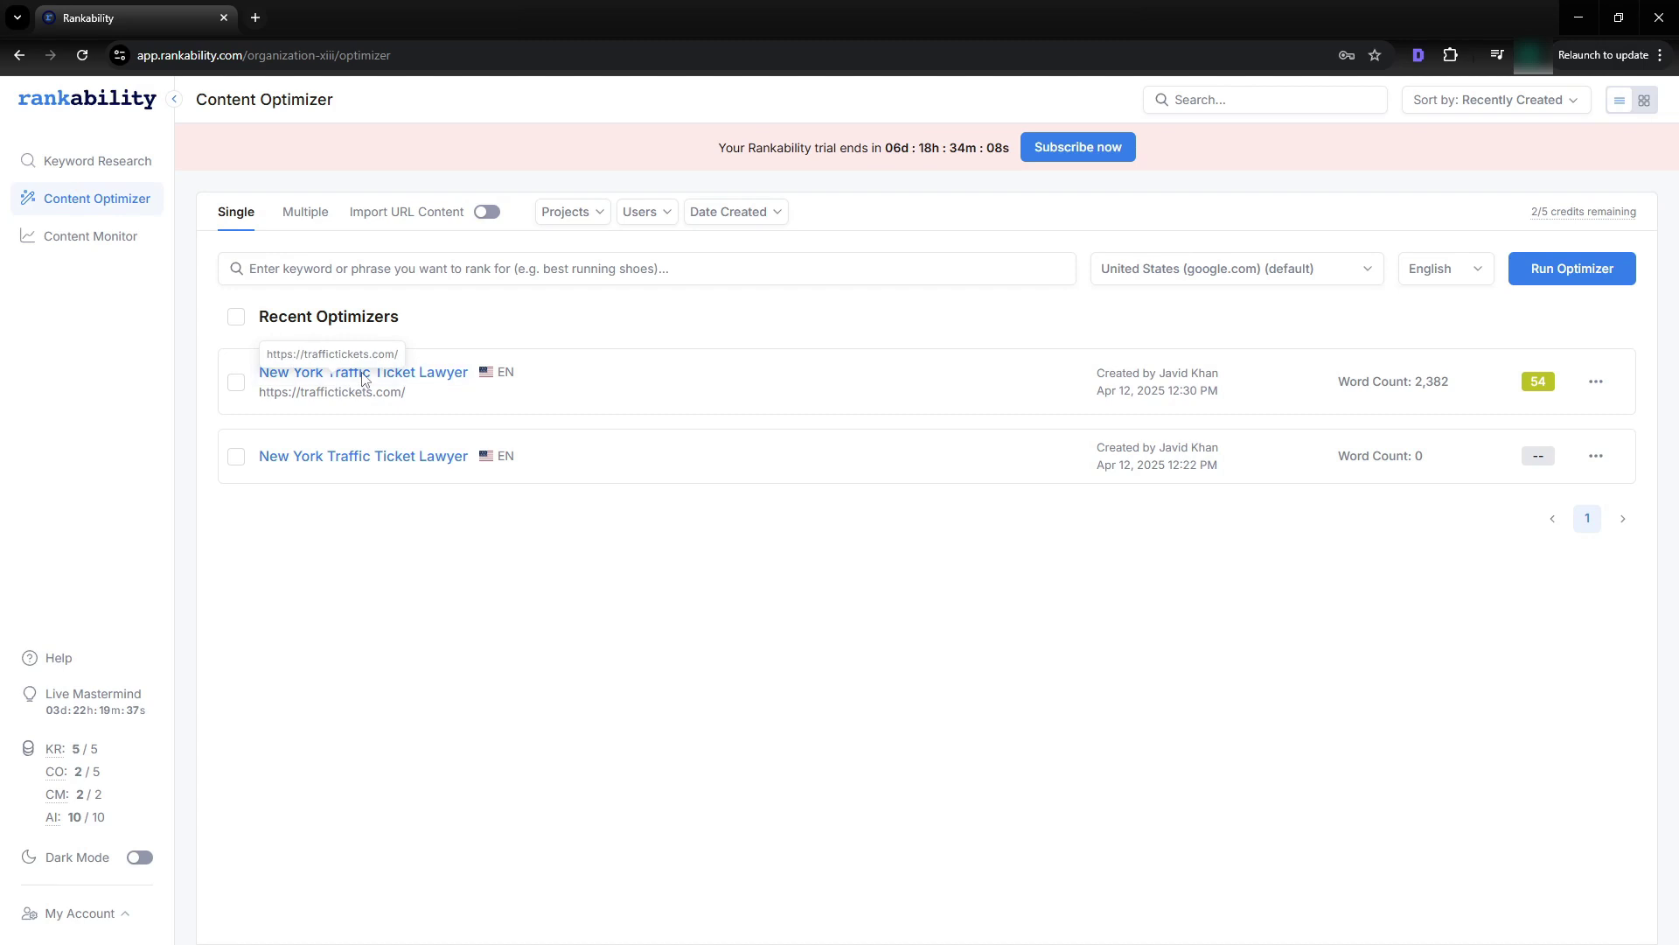
- Open the New York Traffic Ticket Lawyer optimizer for traffictickets.com and view its content in the editor
left_click(459, 376)
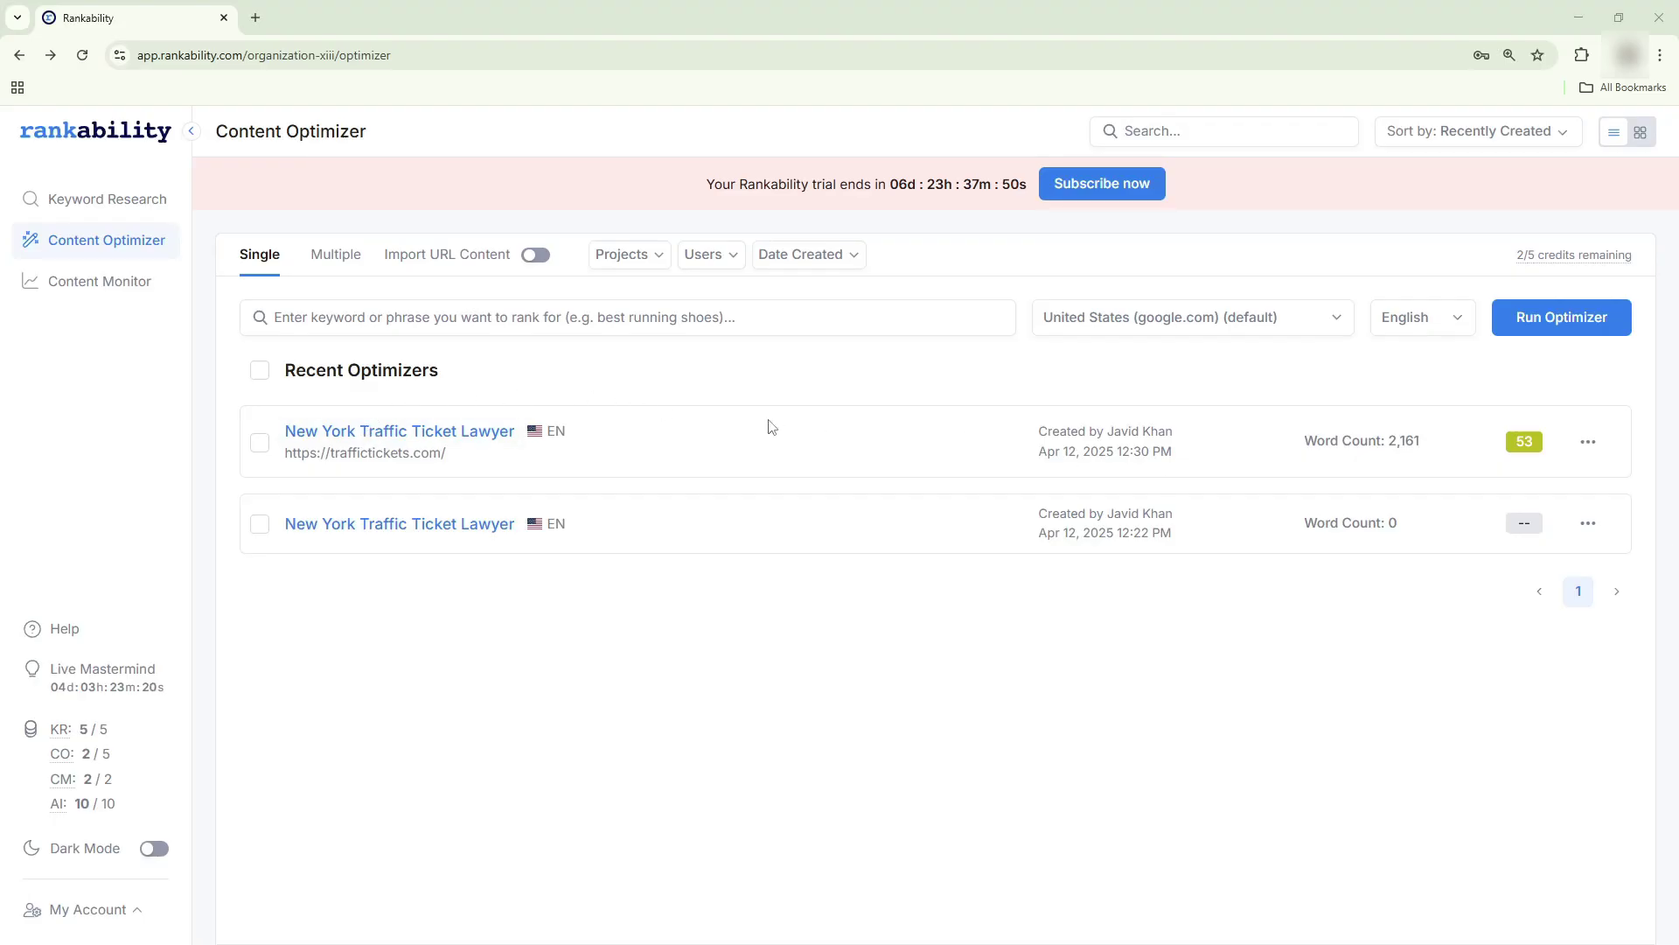
left_click(502, 438)
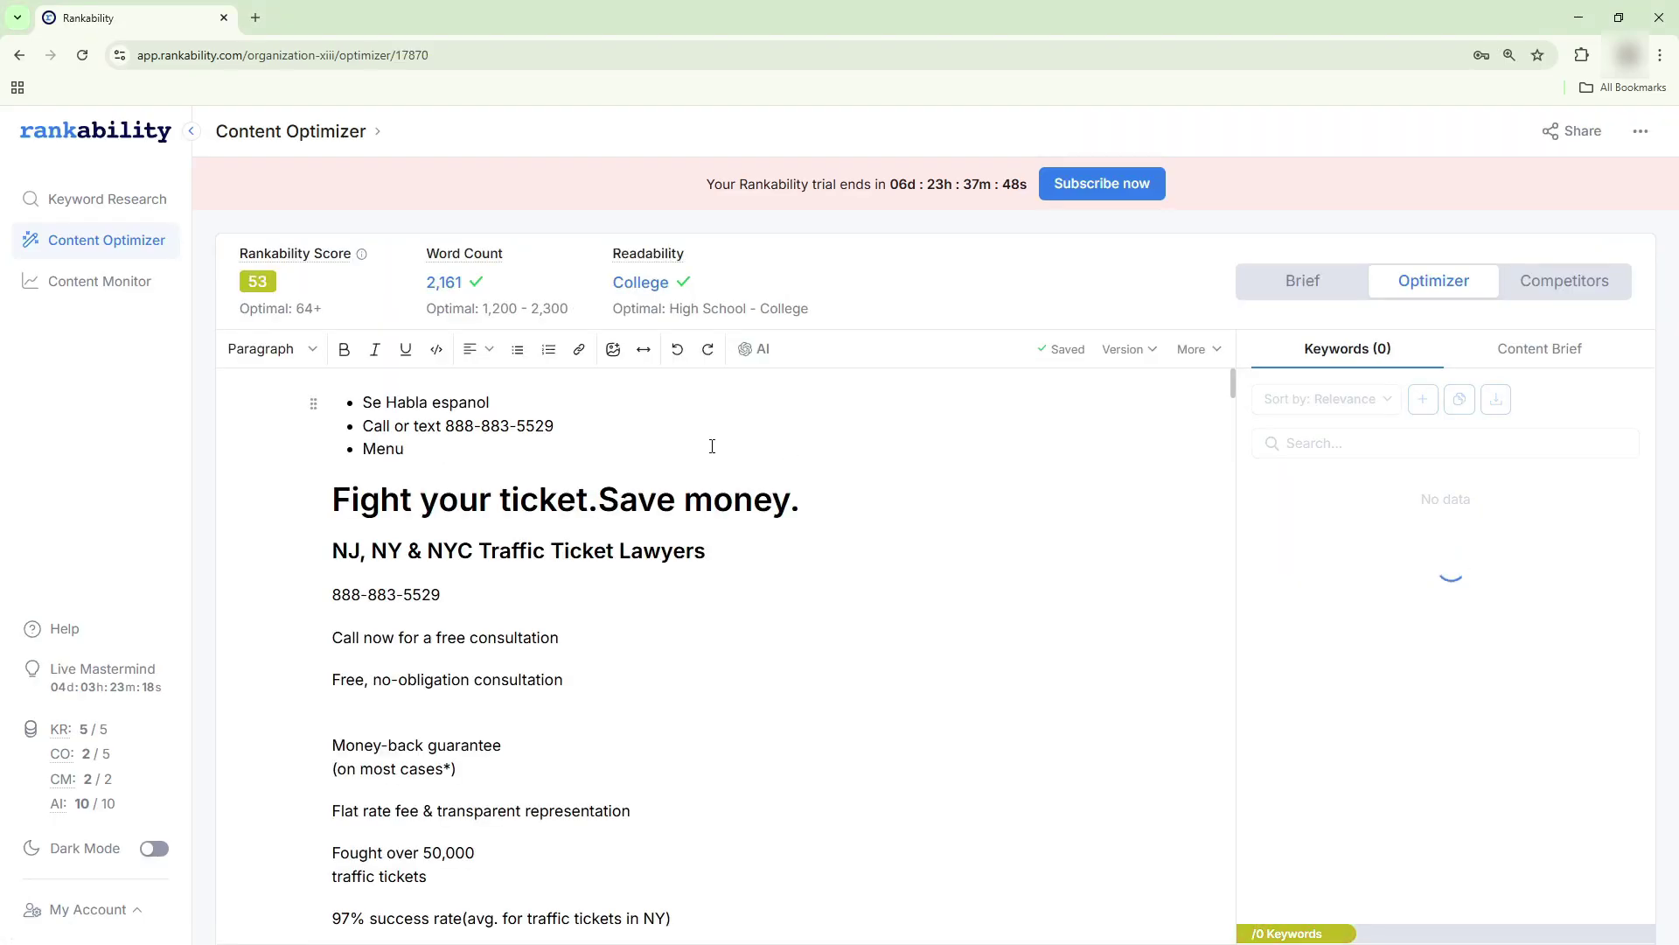
left_click(601, 506)
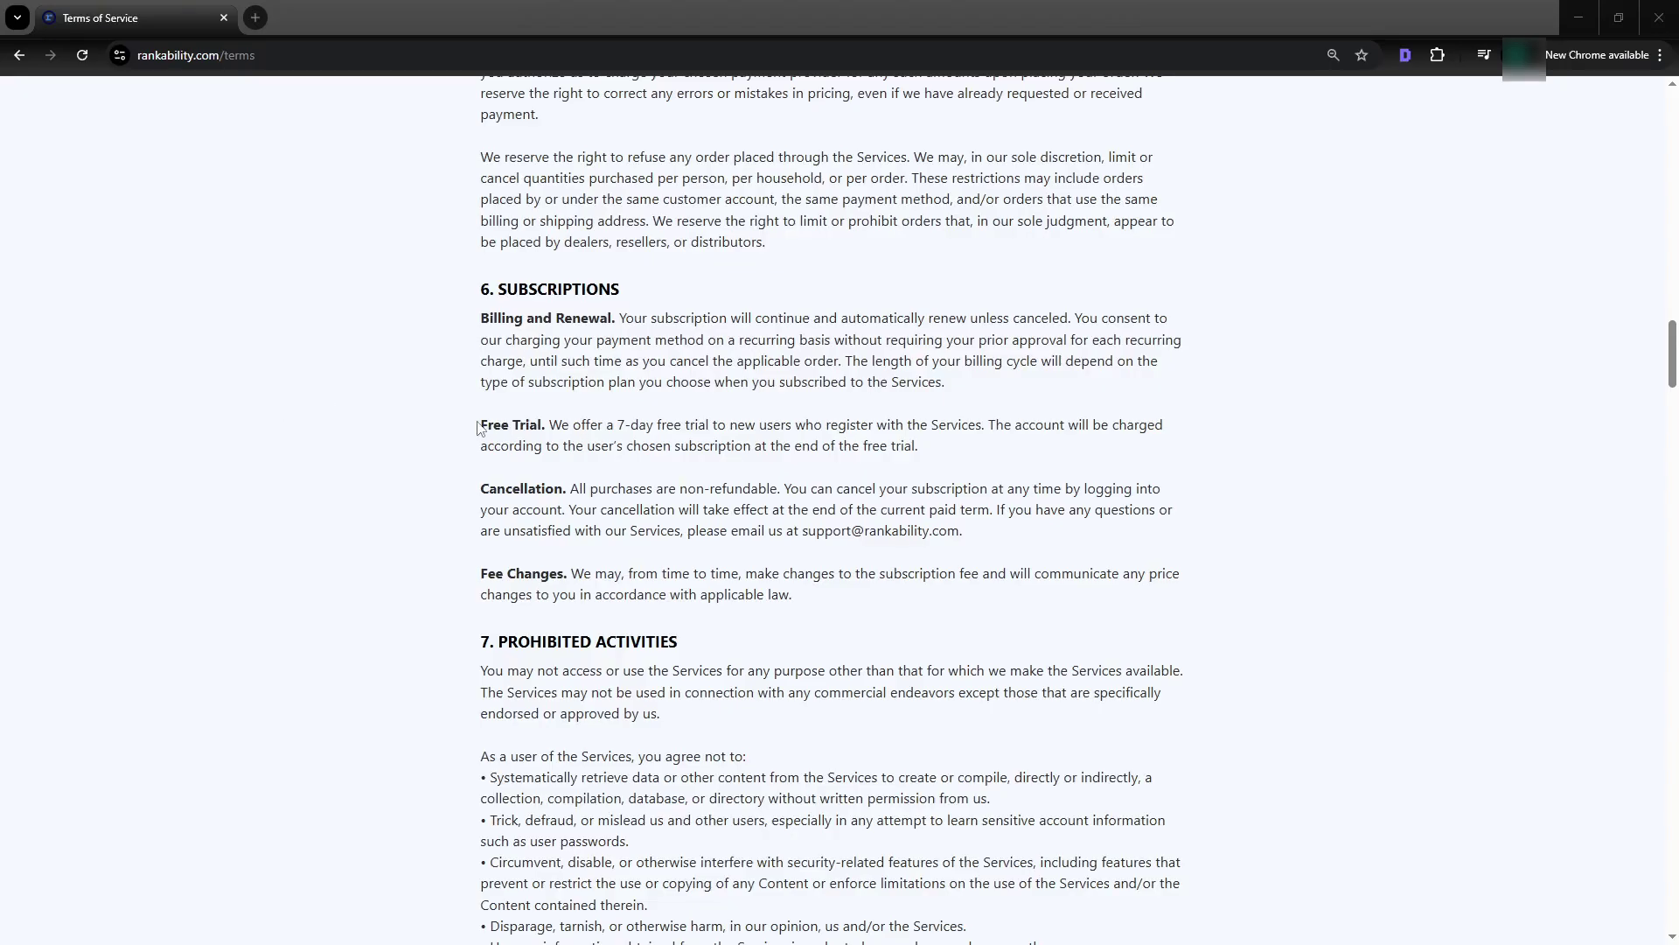
- Highlight the Free Trial clause in the Subscriptions section of the Terms of Service
left_click_drag(480, 428, 941, 456)
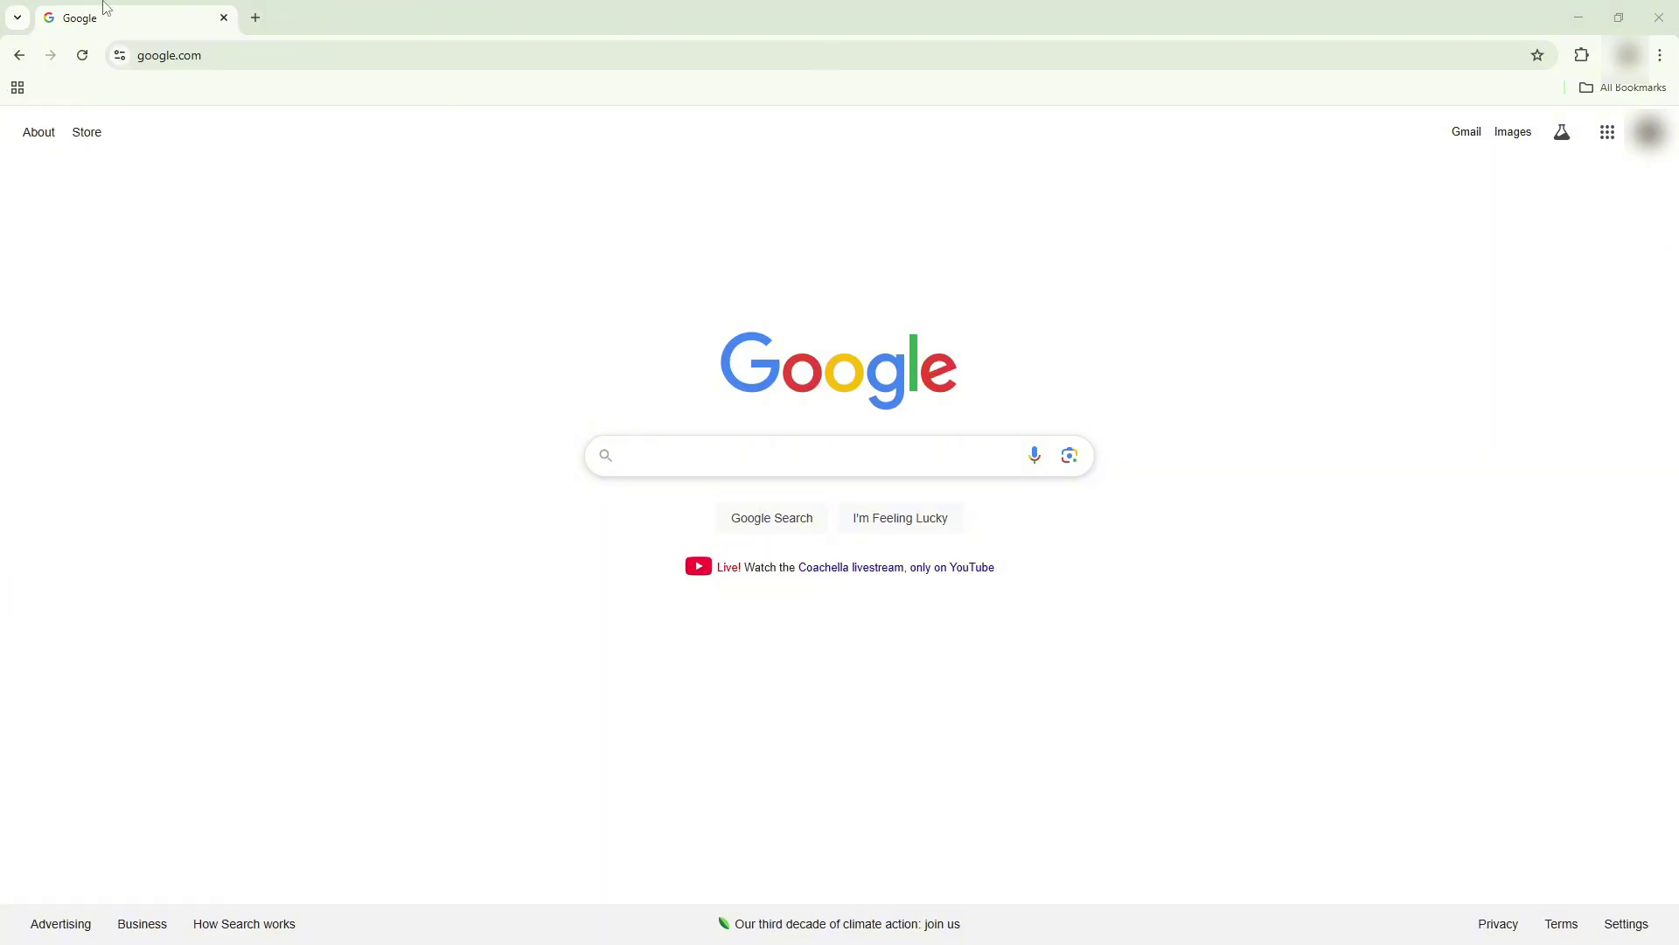
- Go to rankability.com and open the free trial sign-up form at its first name field
left_click(177, 55)
type("rankabi")
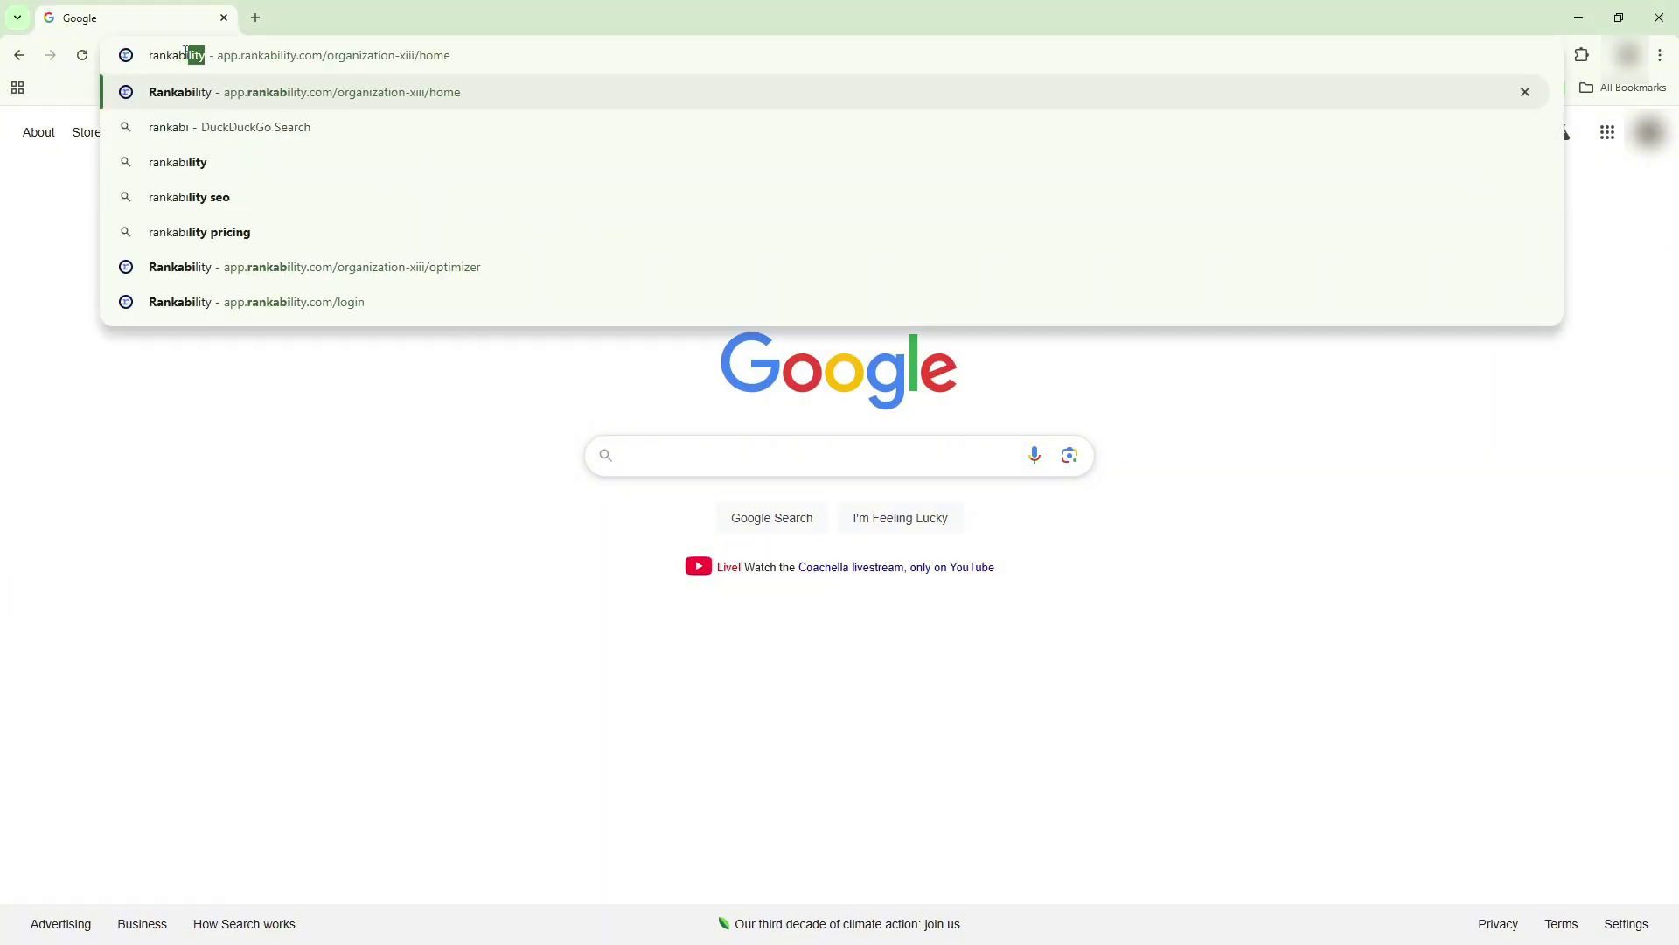
type("lity.com")
key("Return")
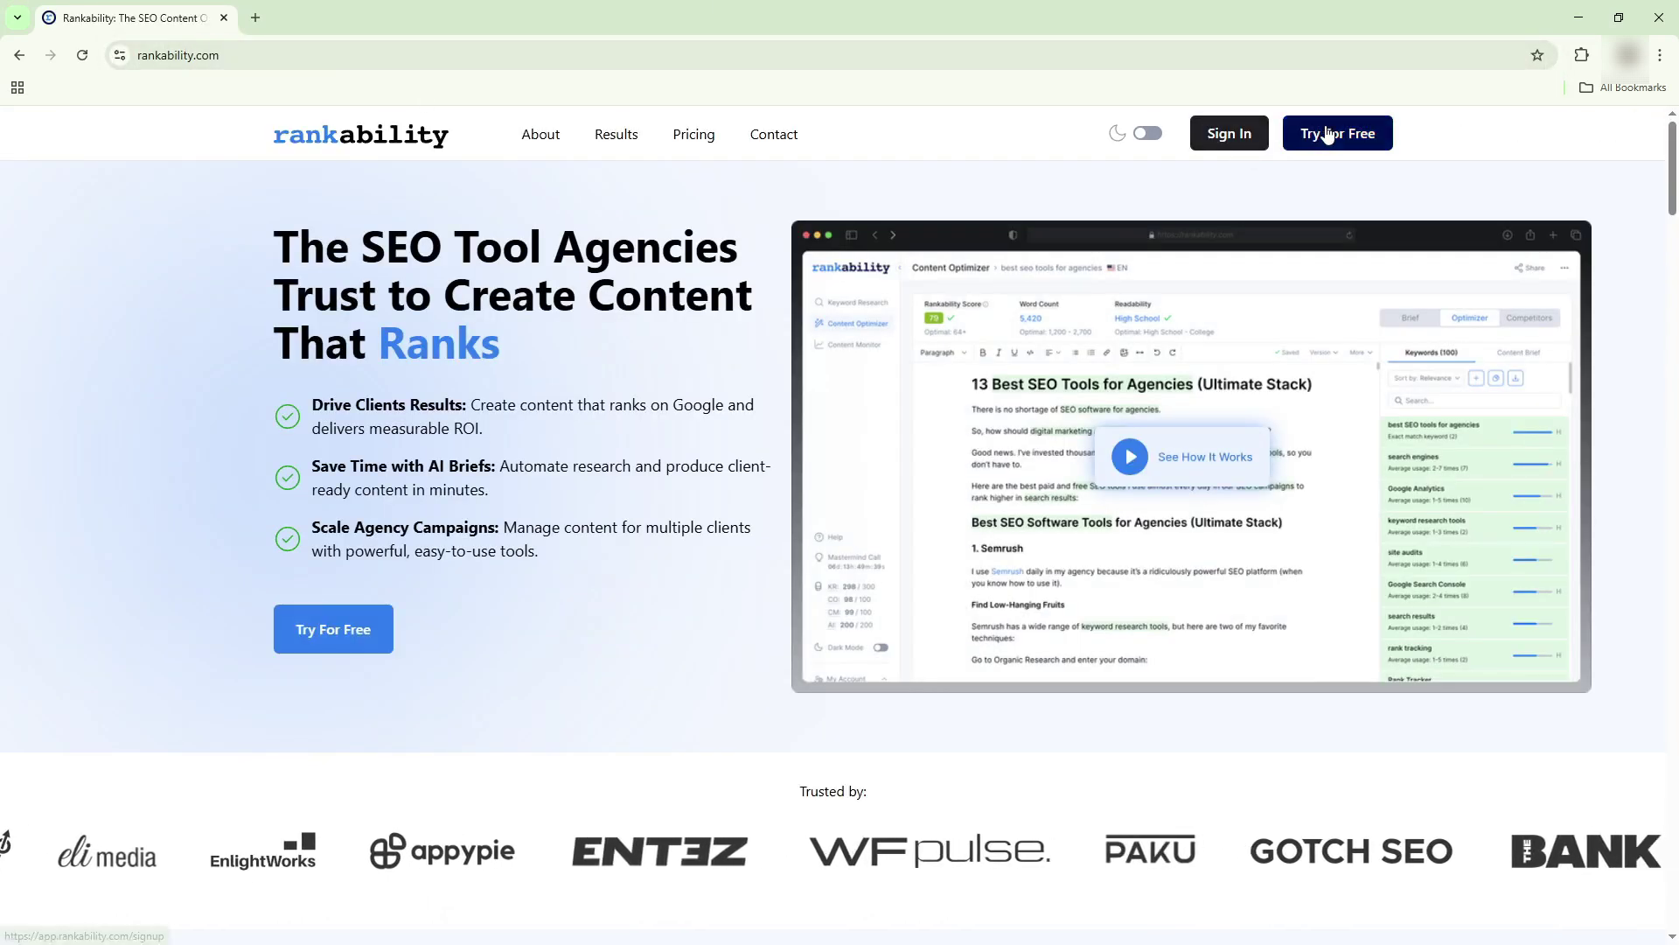
left_click(1327, 134)
left_click(740, 393)
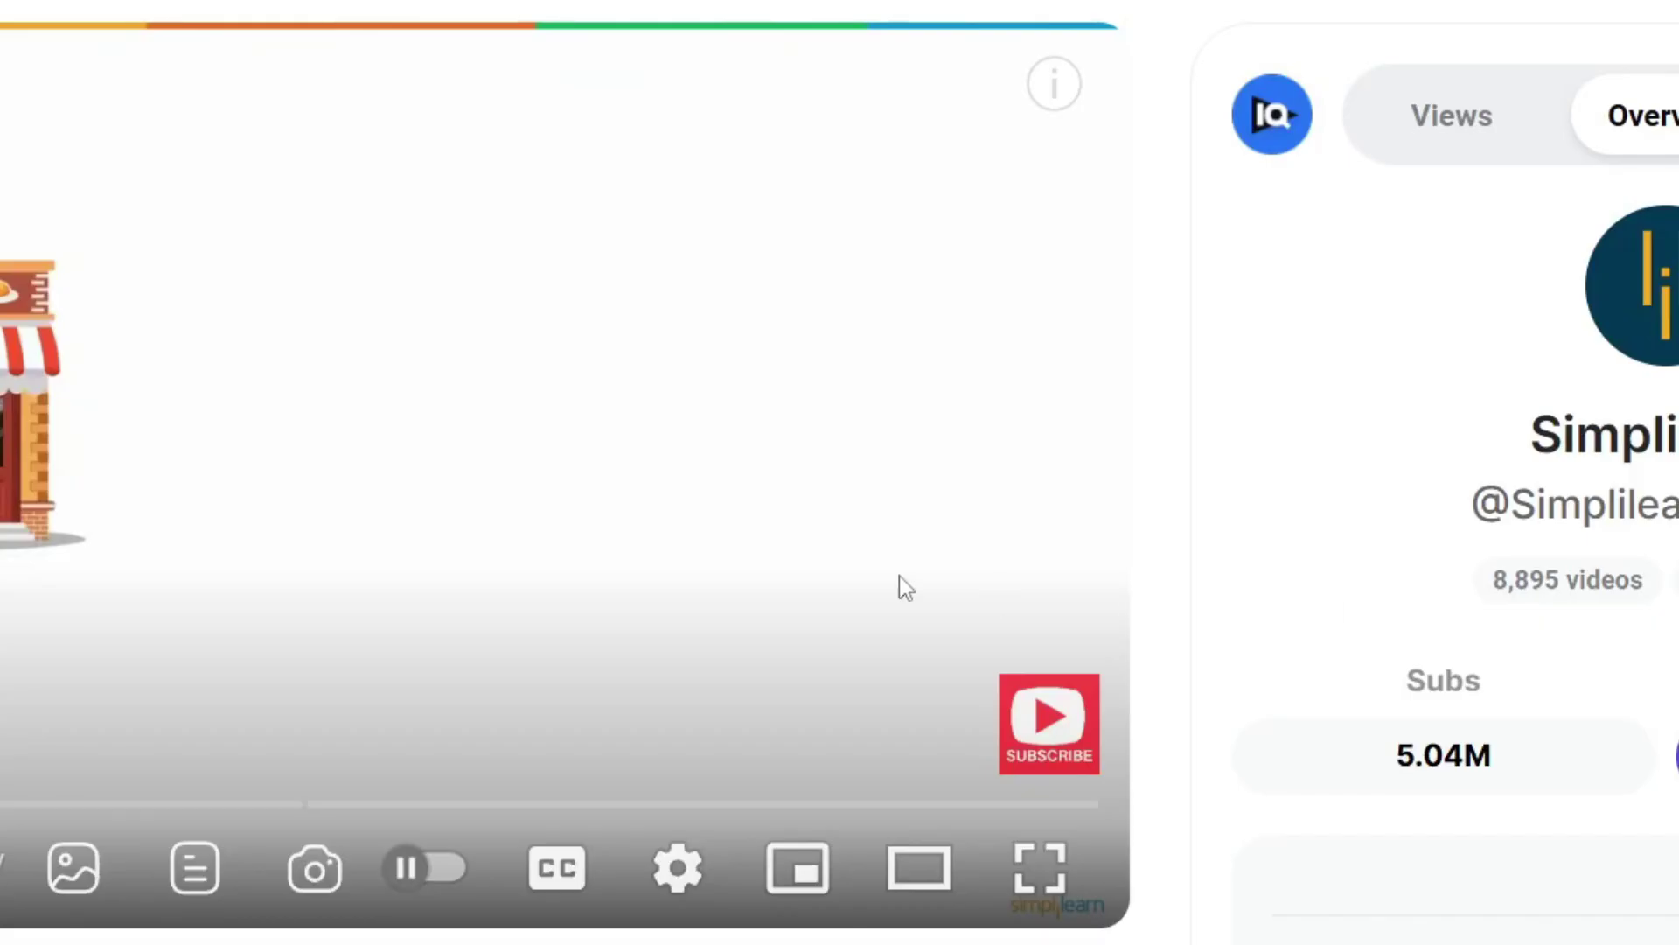
- Look through the playback speed options in the YouTube video's settings
left_click(678, 868)
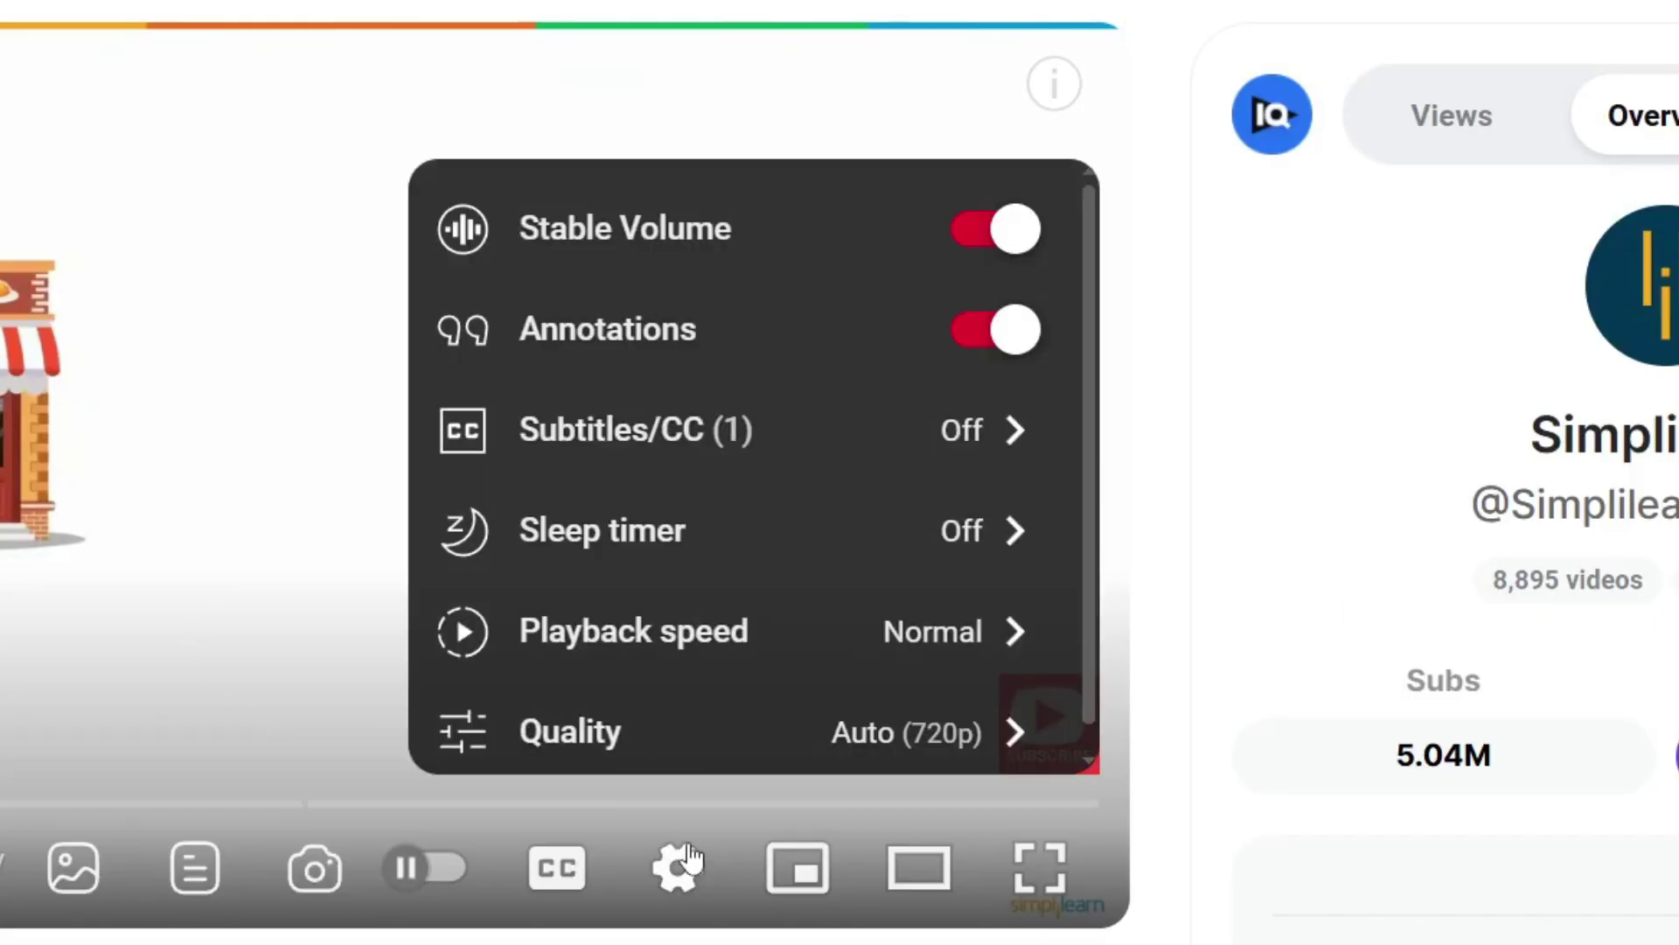
left_click(686, 638)
scroll(637, 658, "down", 7)
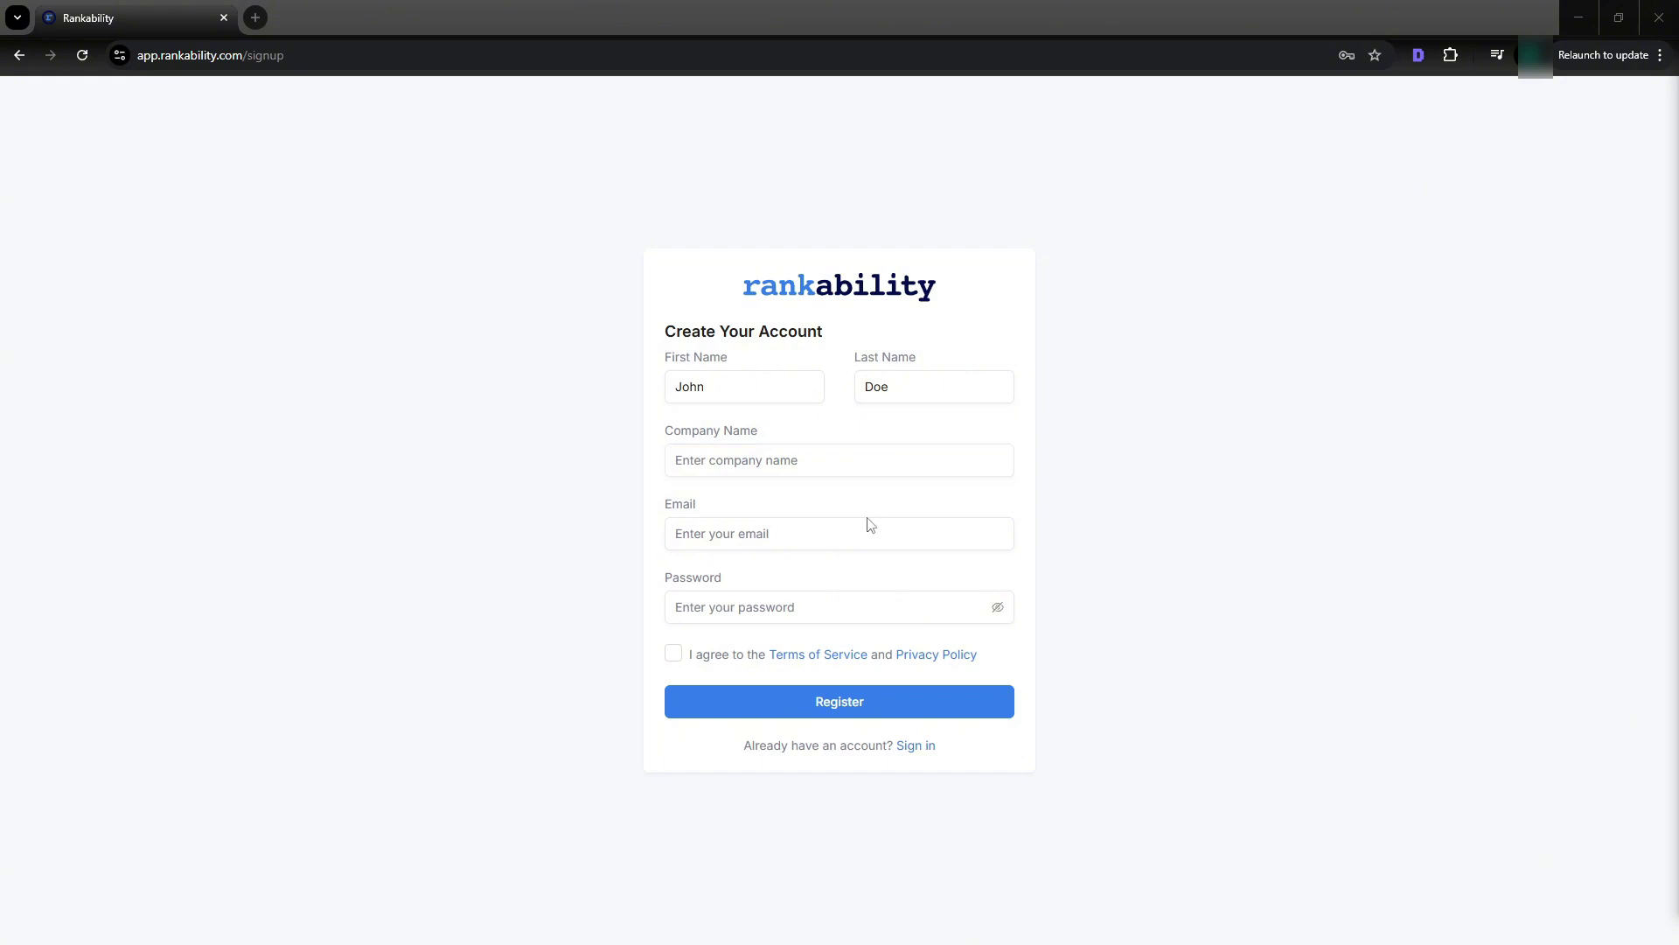
- Agree to the Terms of Service and Privacy Policy and register the account
left_click(695, 663)
left_click(764, 712)
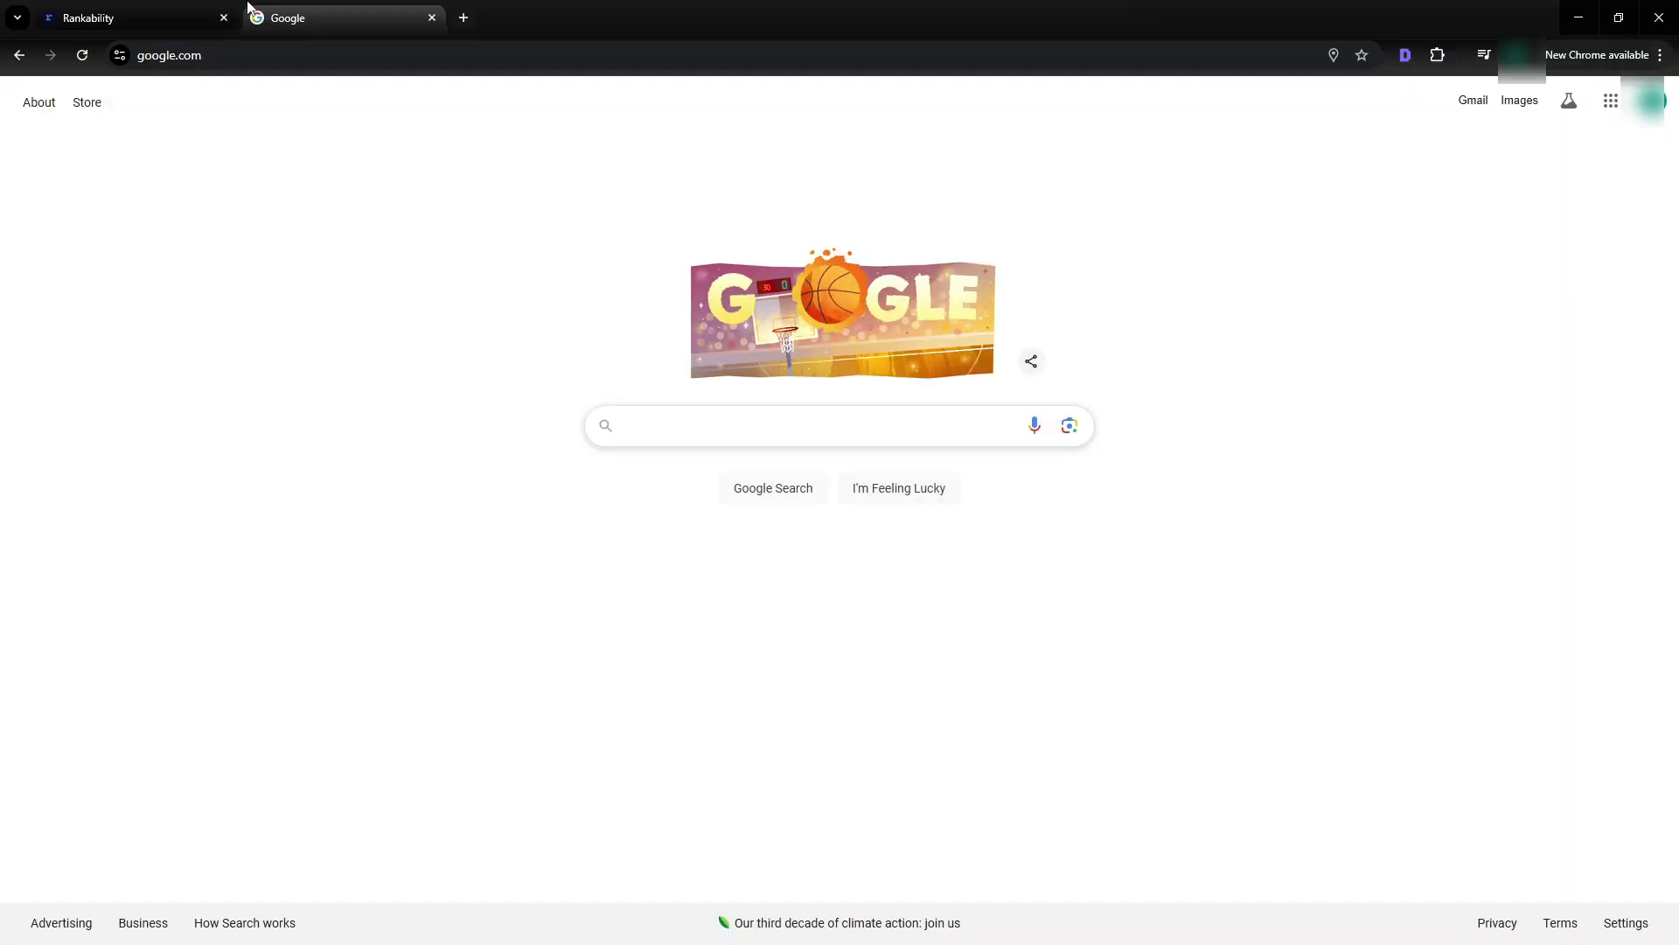
- Search Google for "new york traffic ticket lawyer"
type("new")
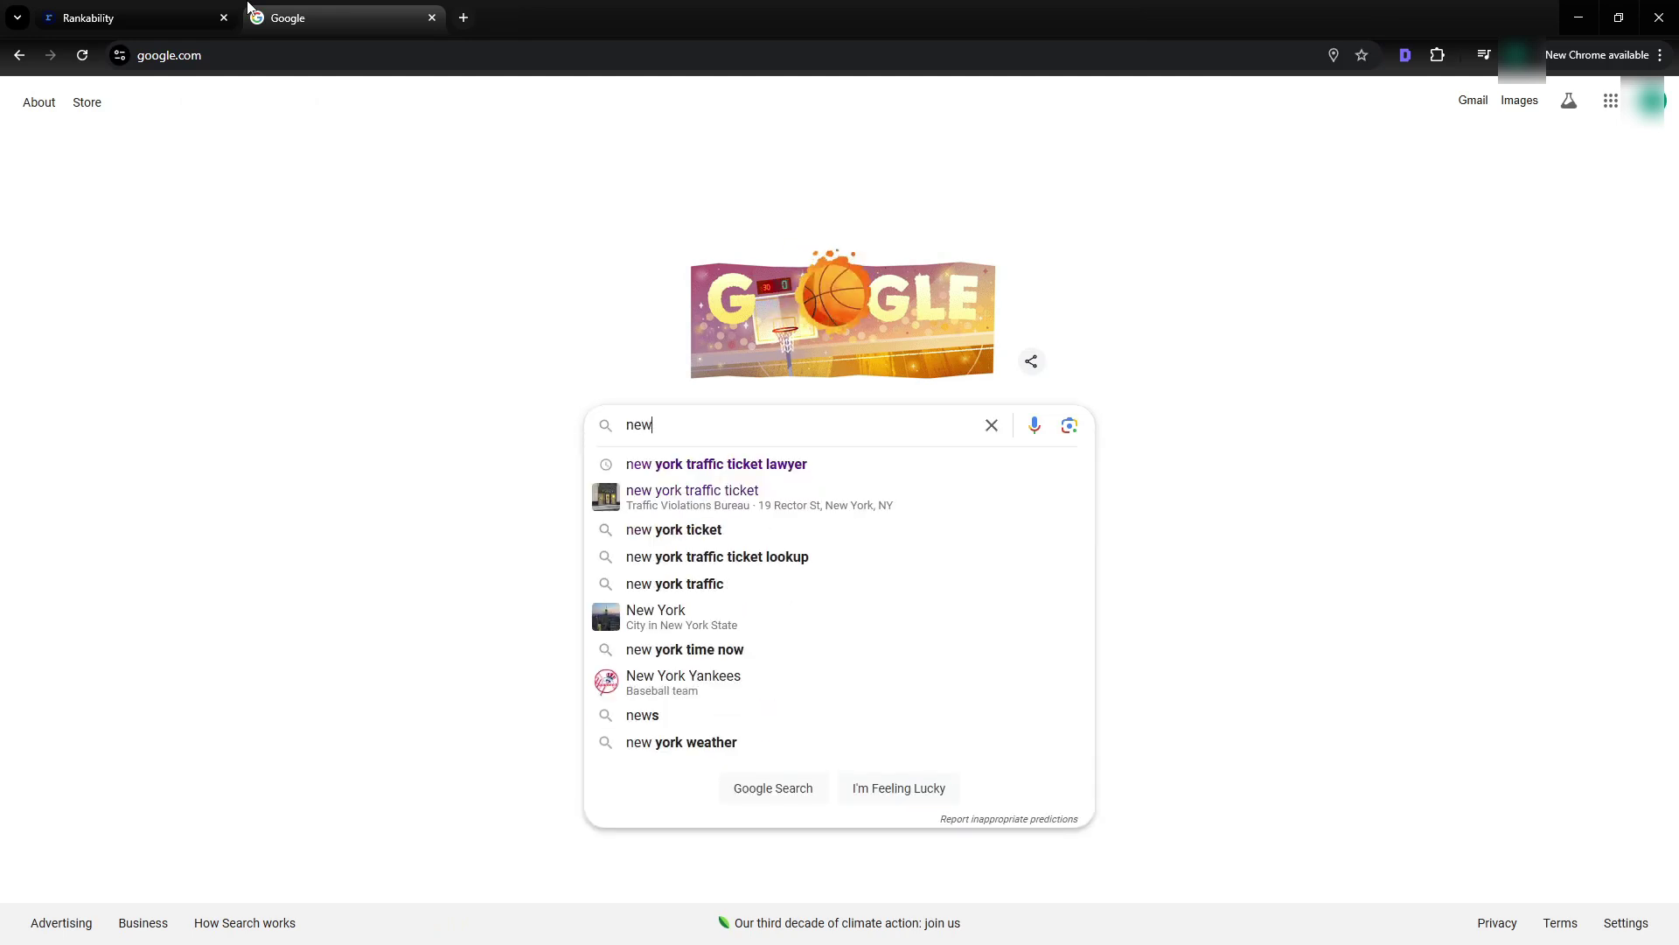
key("Down")
key("Return")
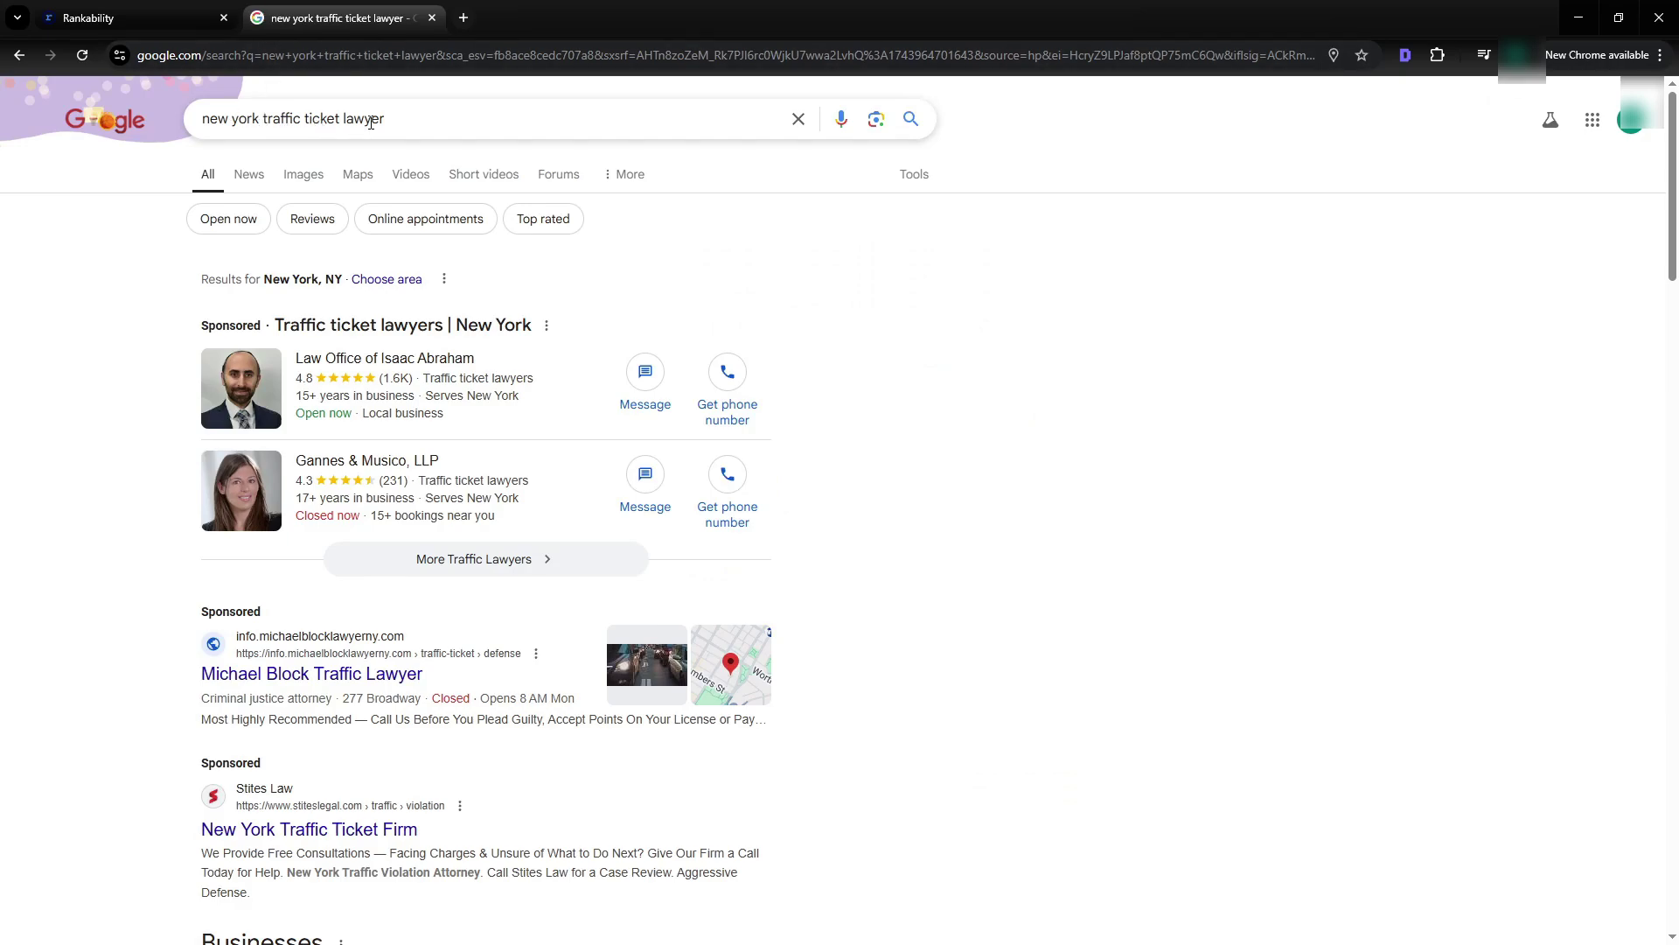
- Open the first five organic search results in separate tabs, from traffictickets.com through trafficlaw411.com
scroll(160, 341, "down", 8)
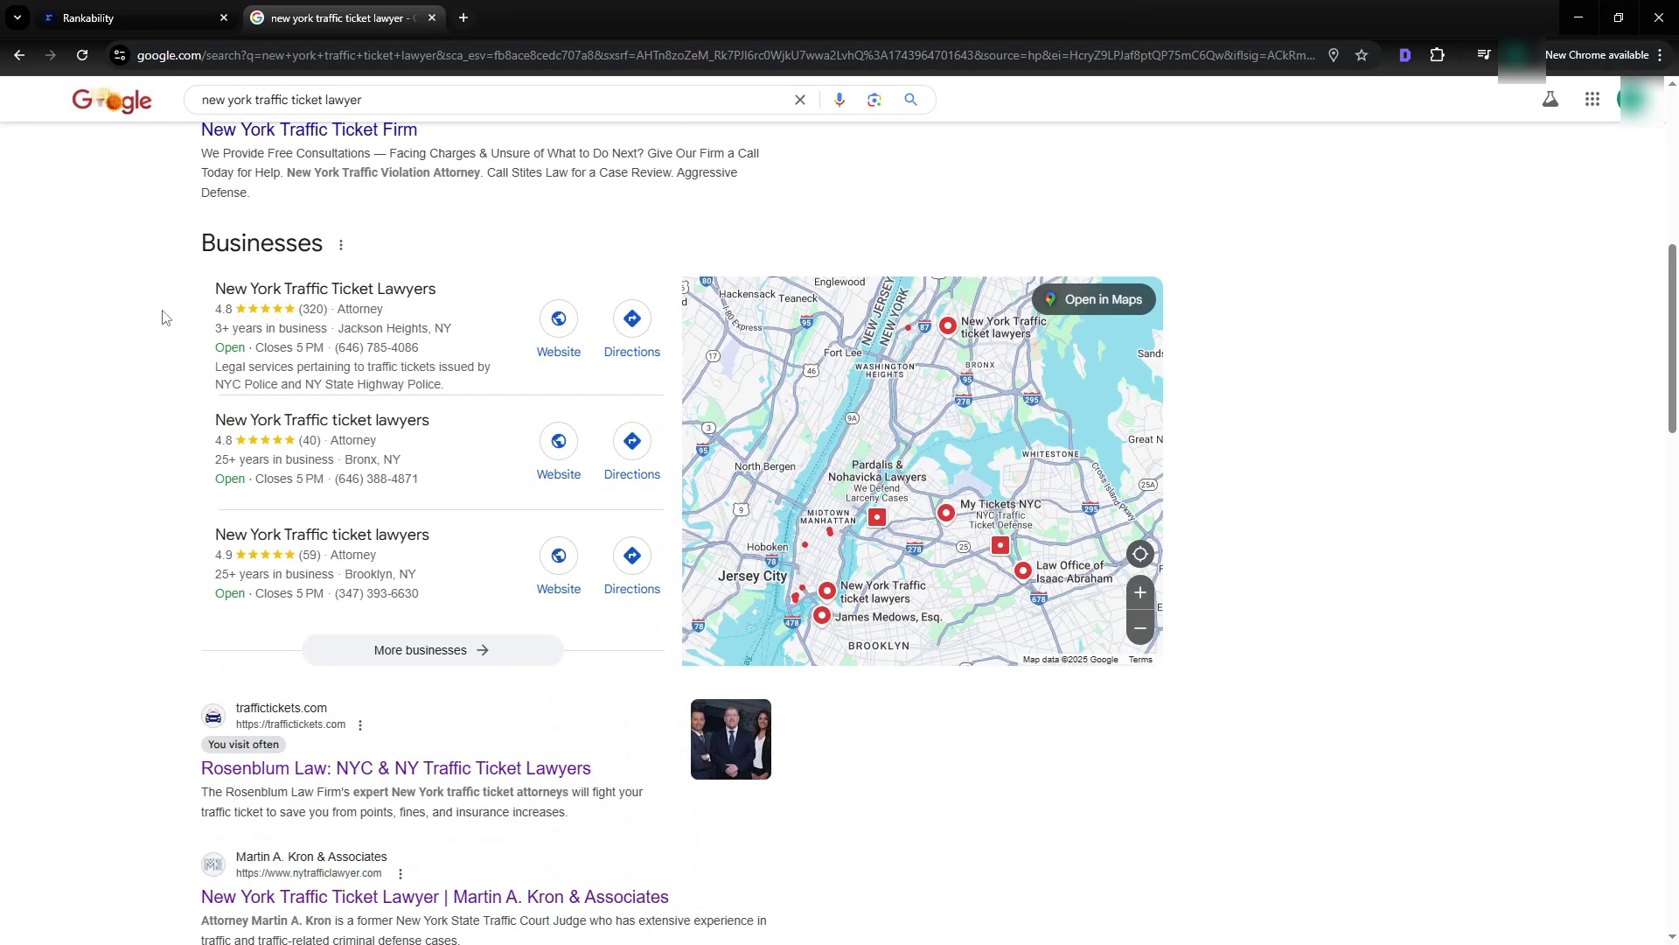
scroll(162, 316, "down", 6)
middle_click(267, 244)
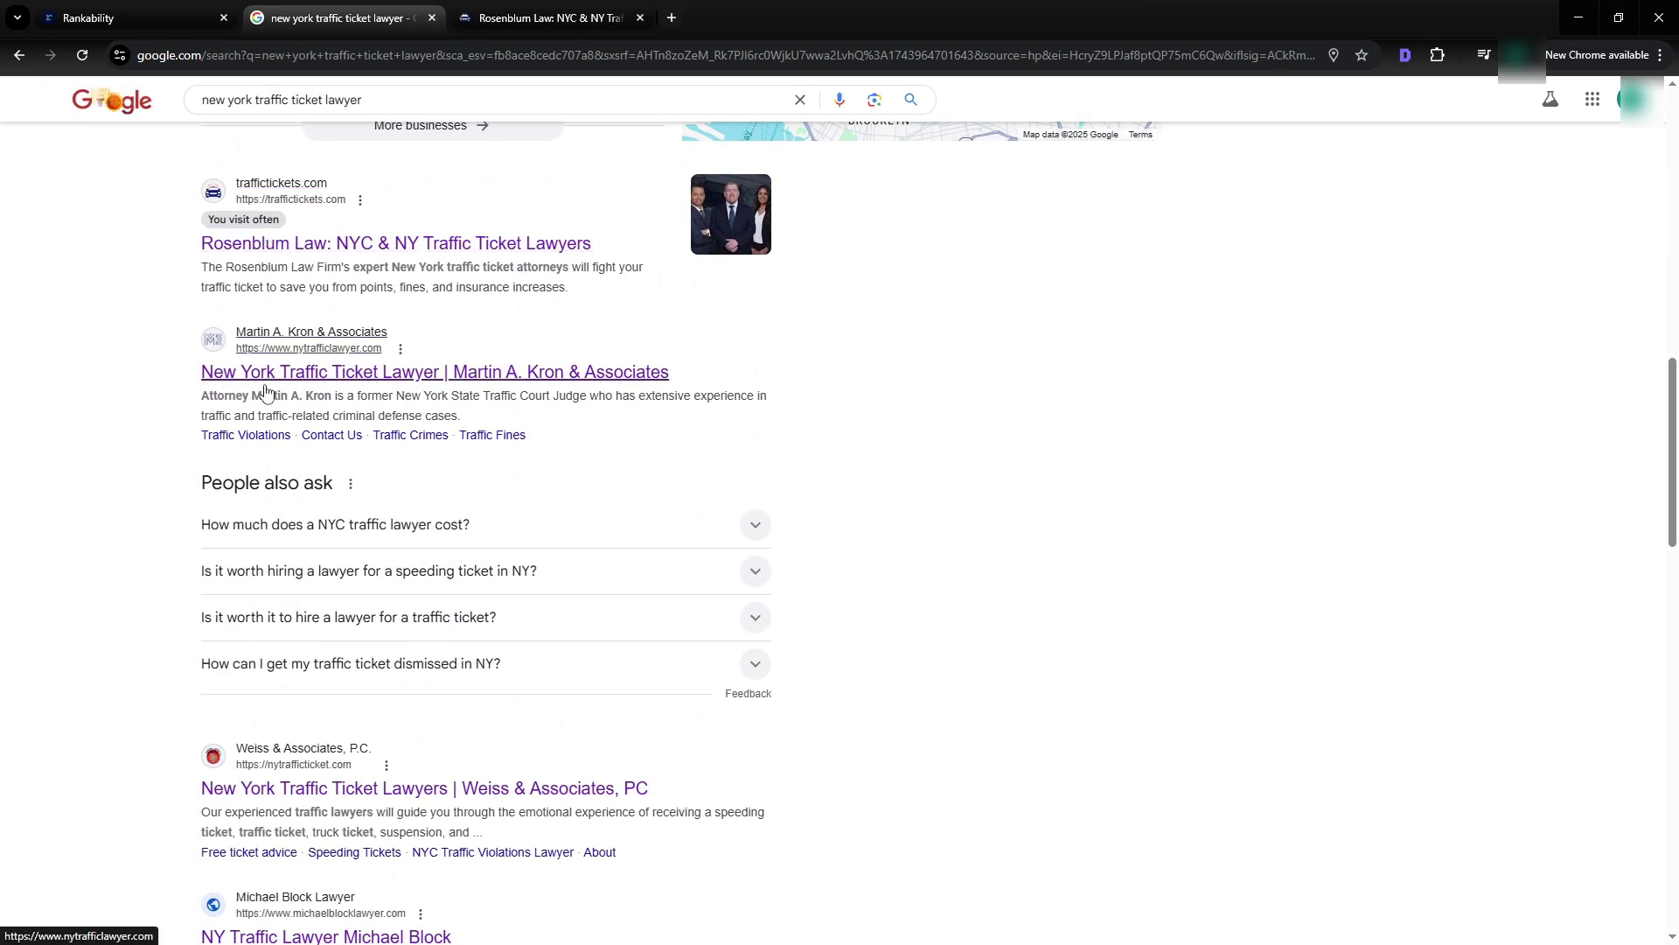
middle_click(267, 383)
middle_click(341, 787)
scroll(359, 691, "down", 4)
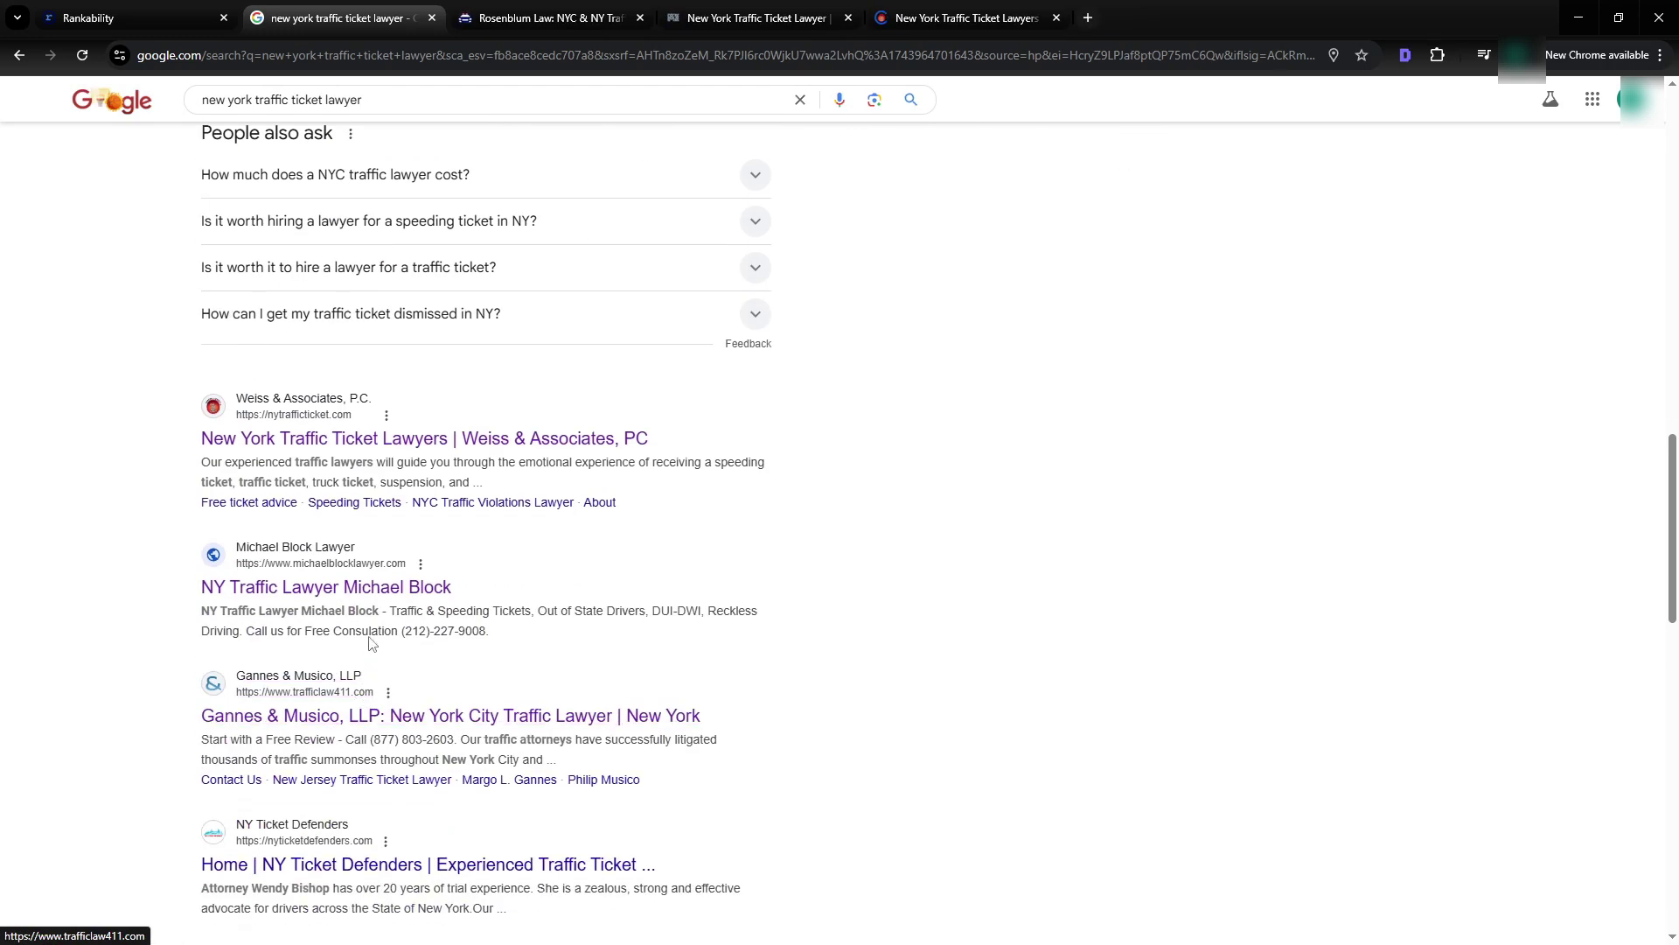
middle_click(327, 587)
middle_click(437, 716)
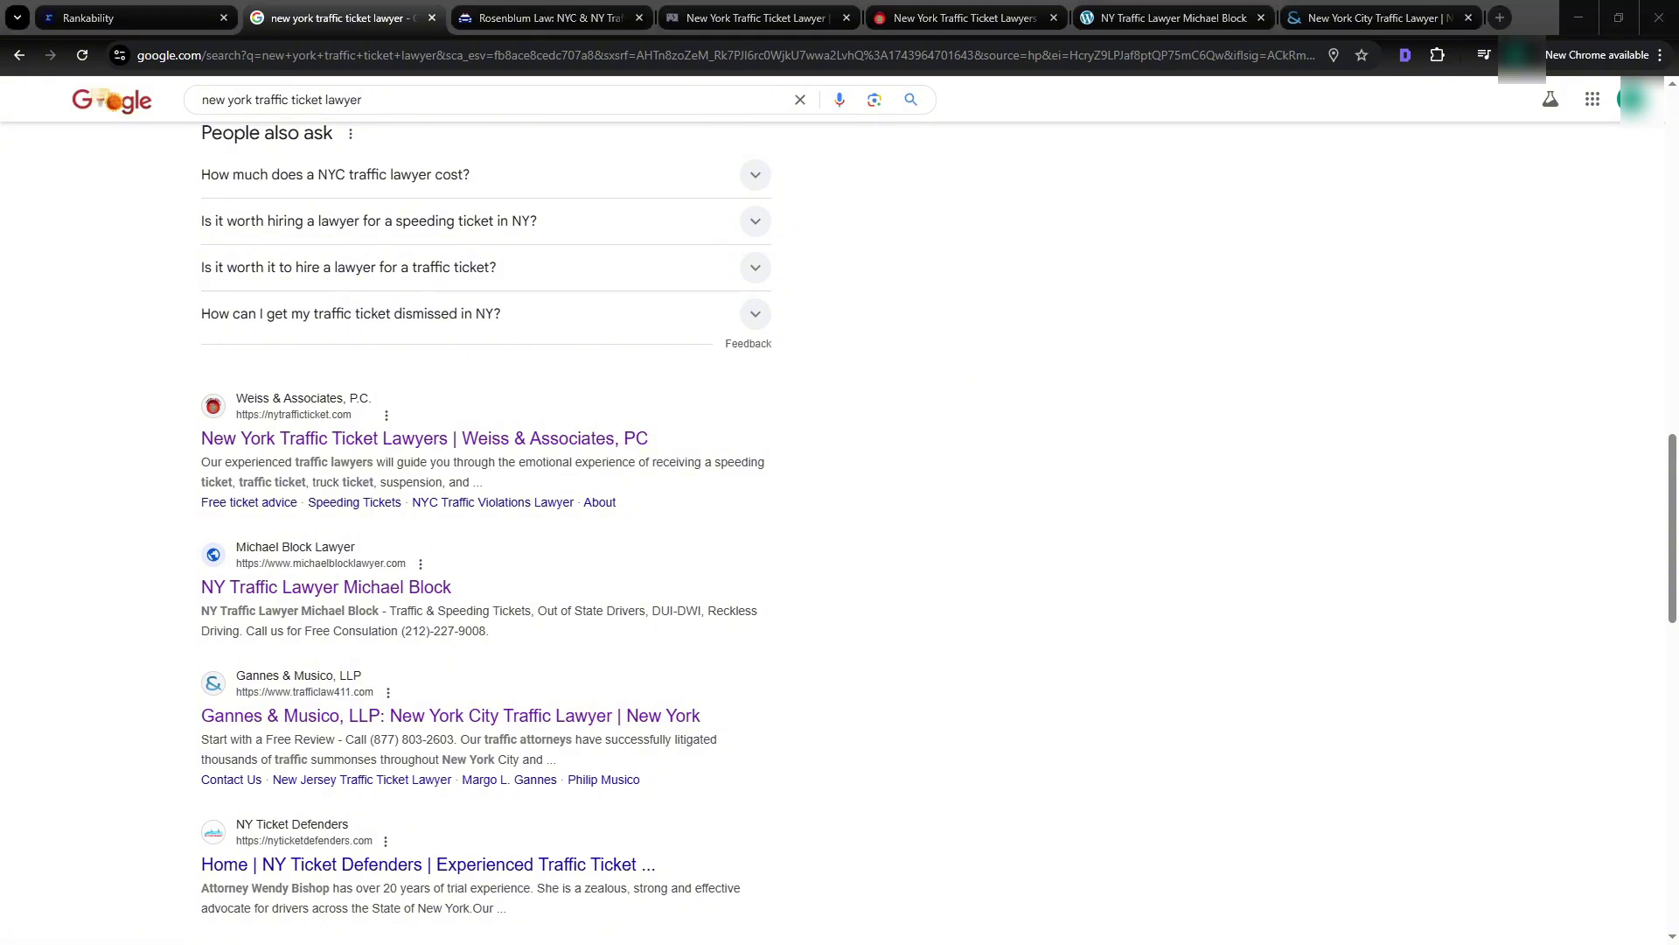
- Review the Rank, URL, Title, Meta, Header and First Paragraph columns in the New York Traffic Ticket Lawyer Google Sheets spreadsheet
left_click_drag(712, 86, 1421, 5)
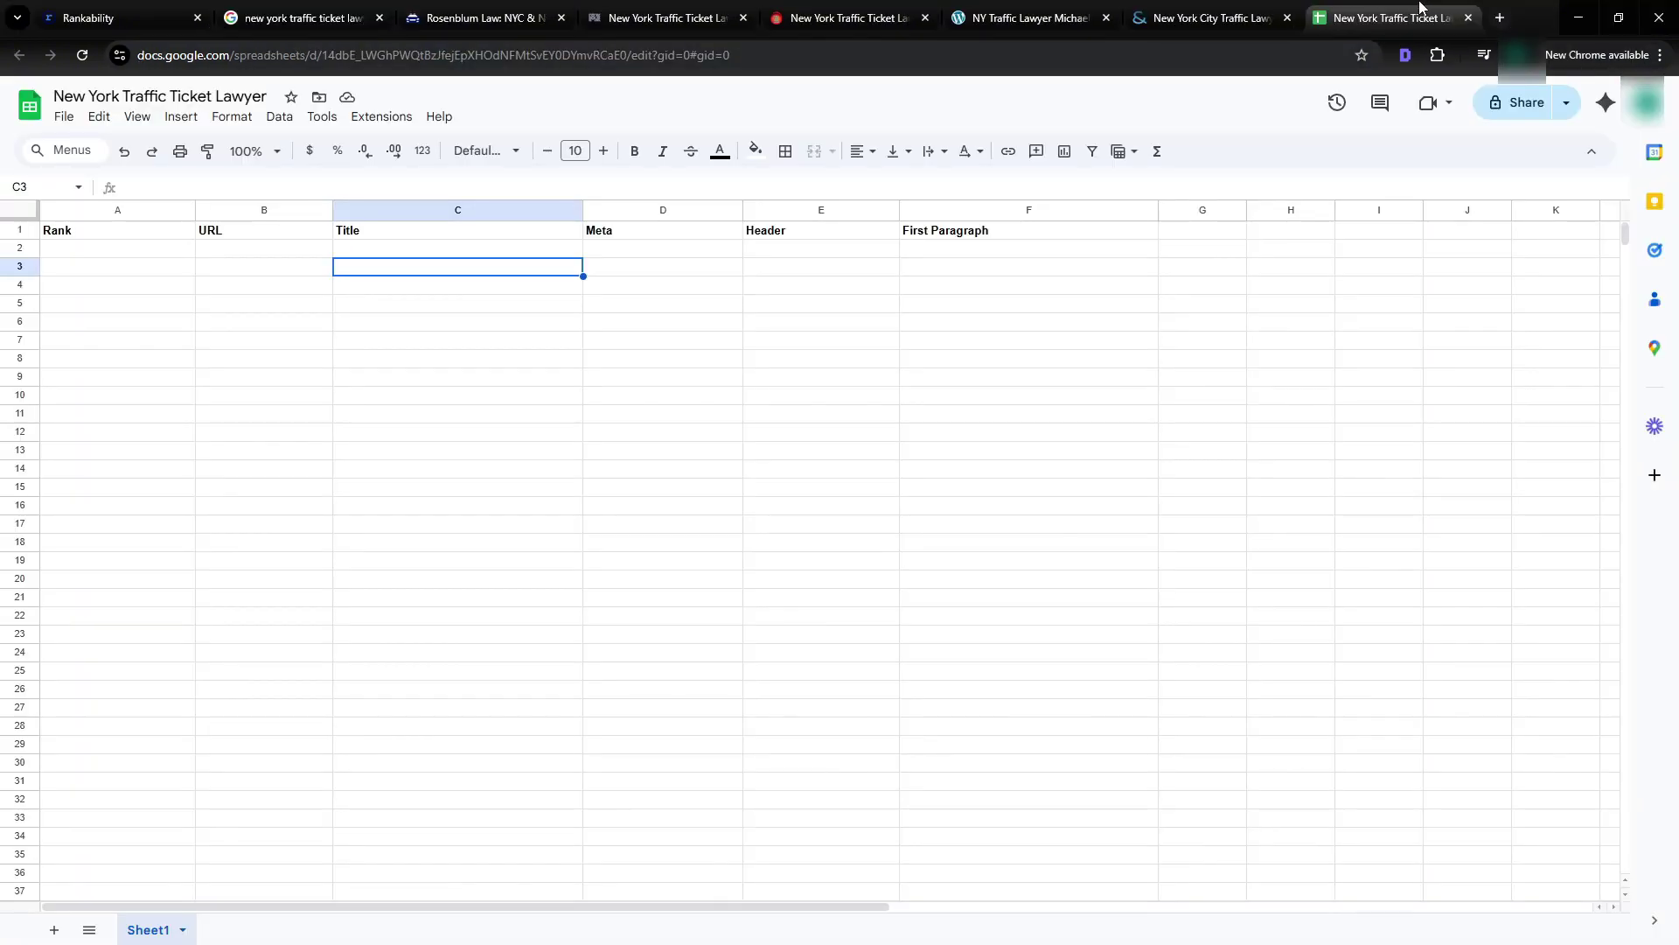
left_click(91, 253)
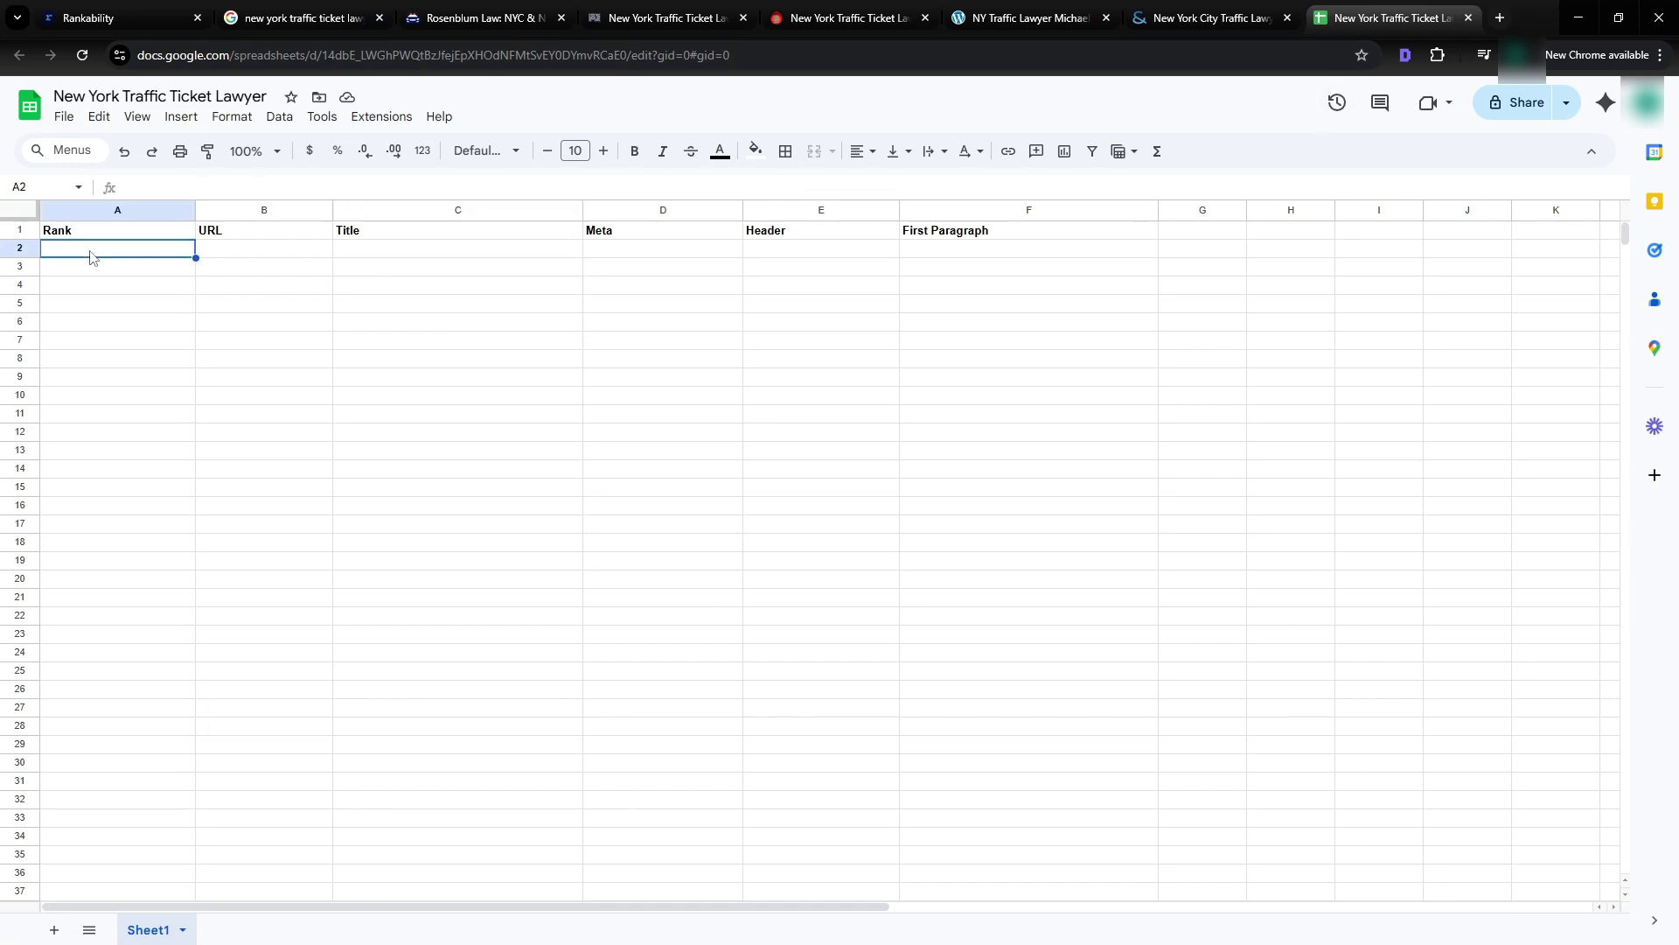
left_click(247, 232)
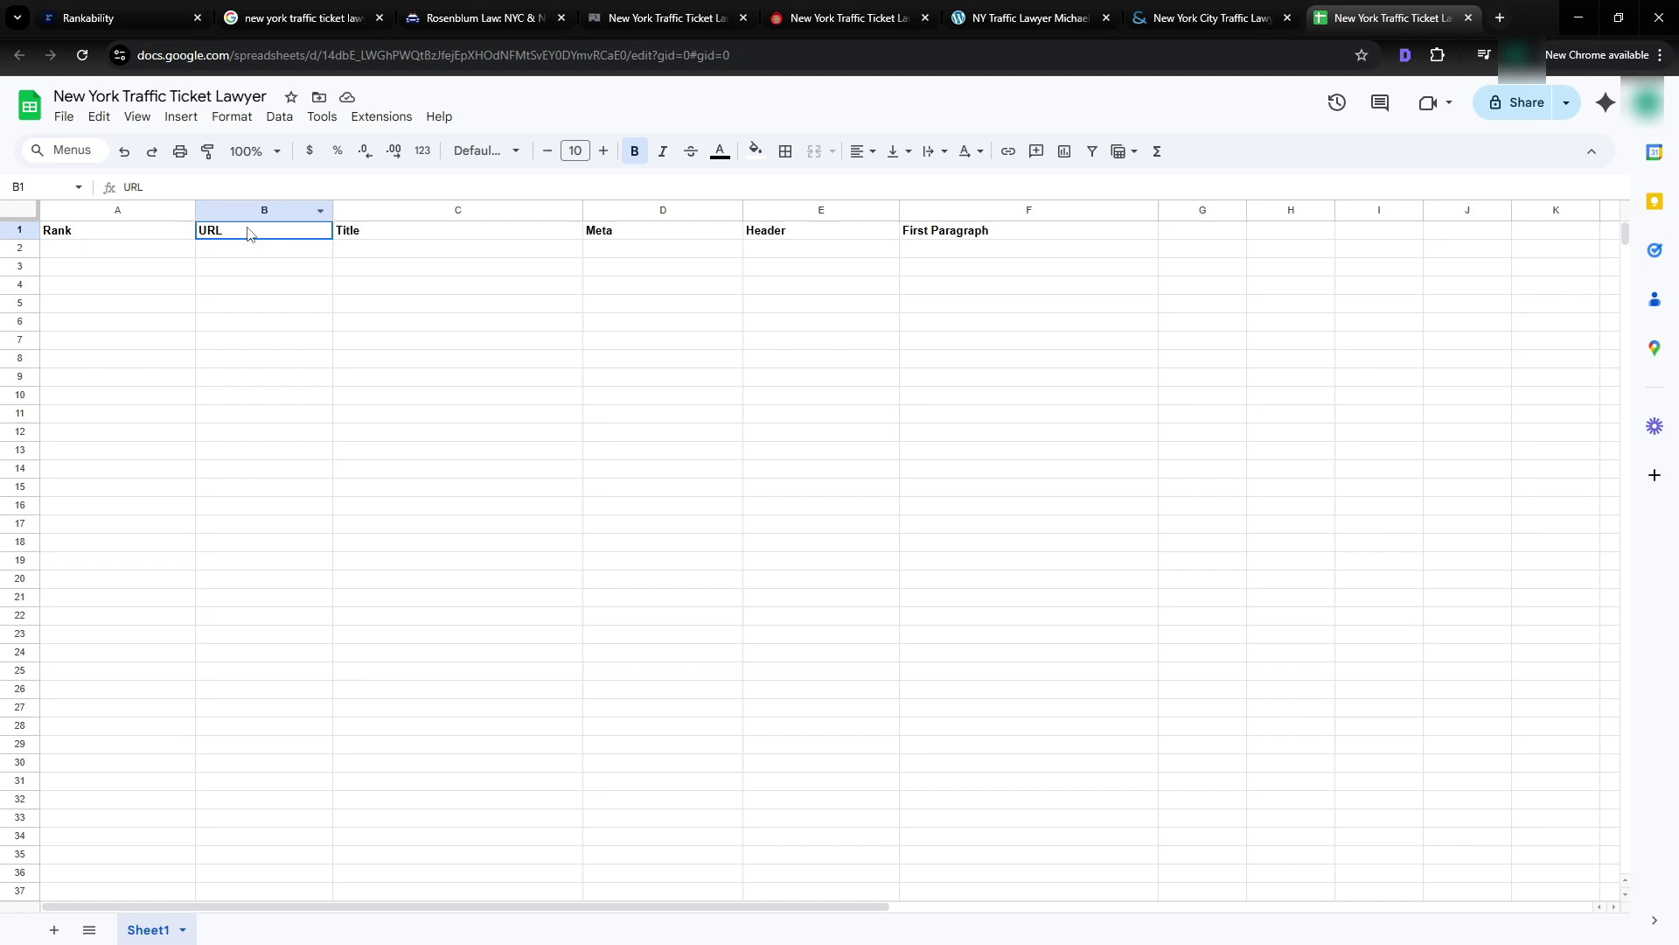
left_click(360, 236)
left_click(644, 241)
left_click(835, 242)
left_click(1019, 232)
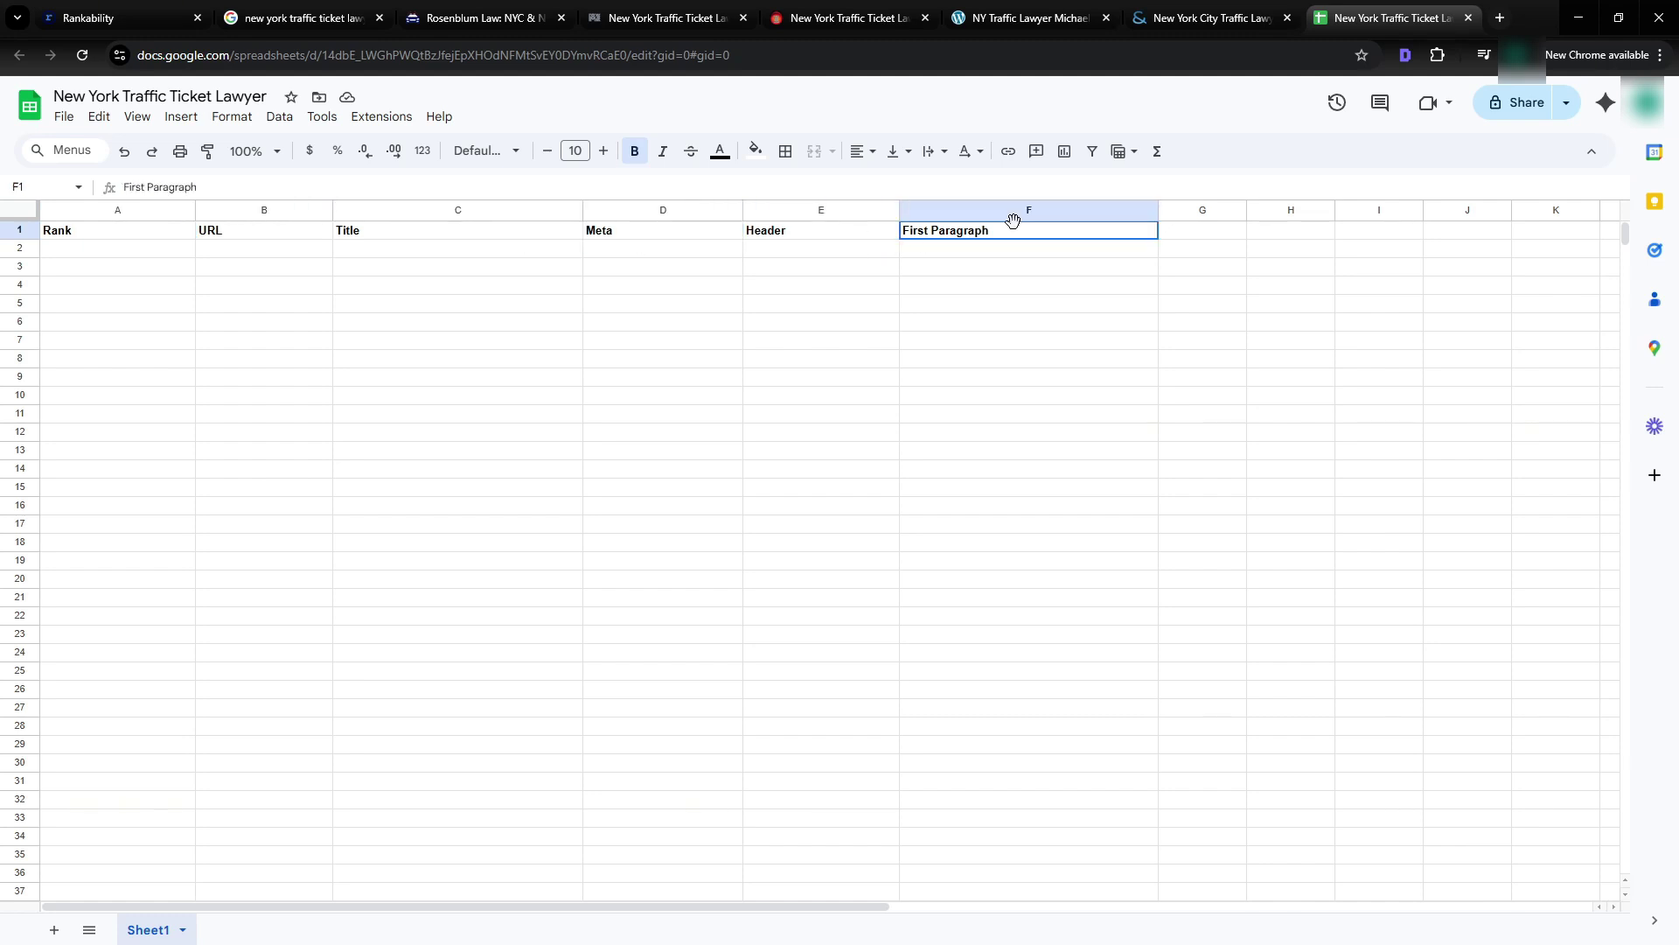
left_click(226, 236)
- Copy the traffictickets.com page title from the SEO extension's overview into cell C2 of the spreadsheet's Title column
left_click(483, 18)
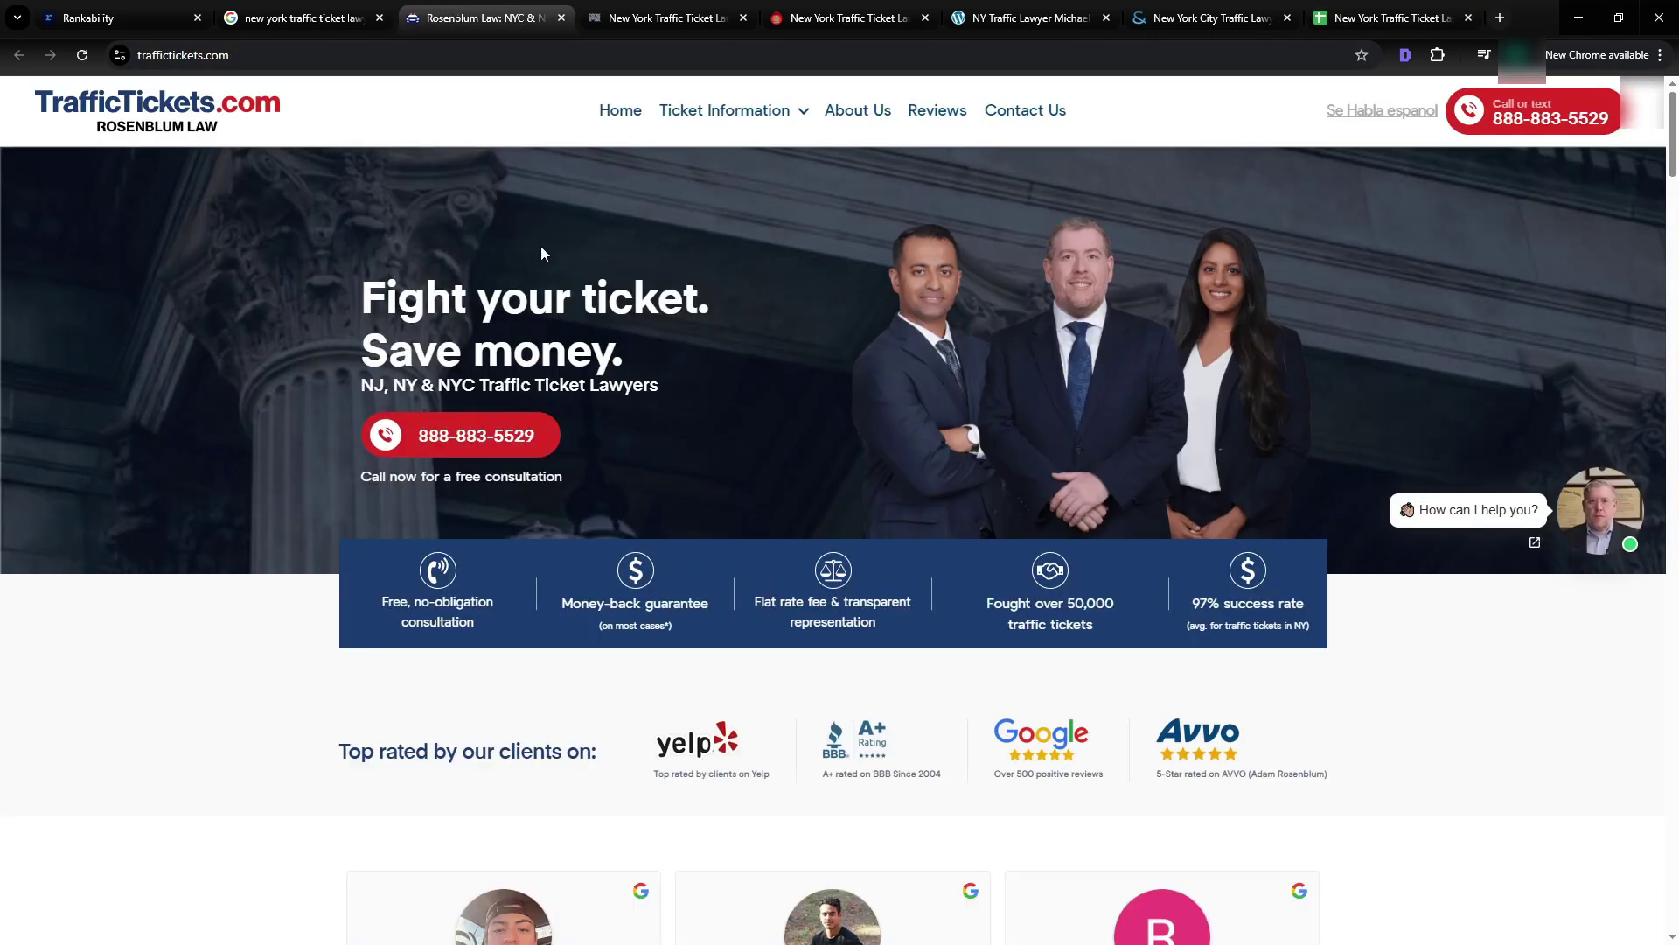
left_click(1405, 56)
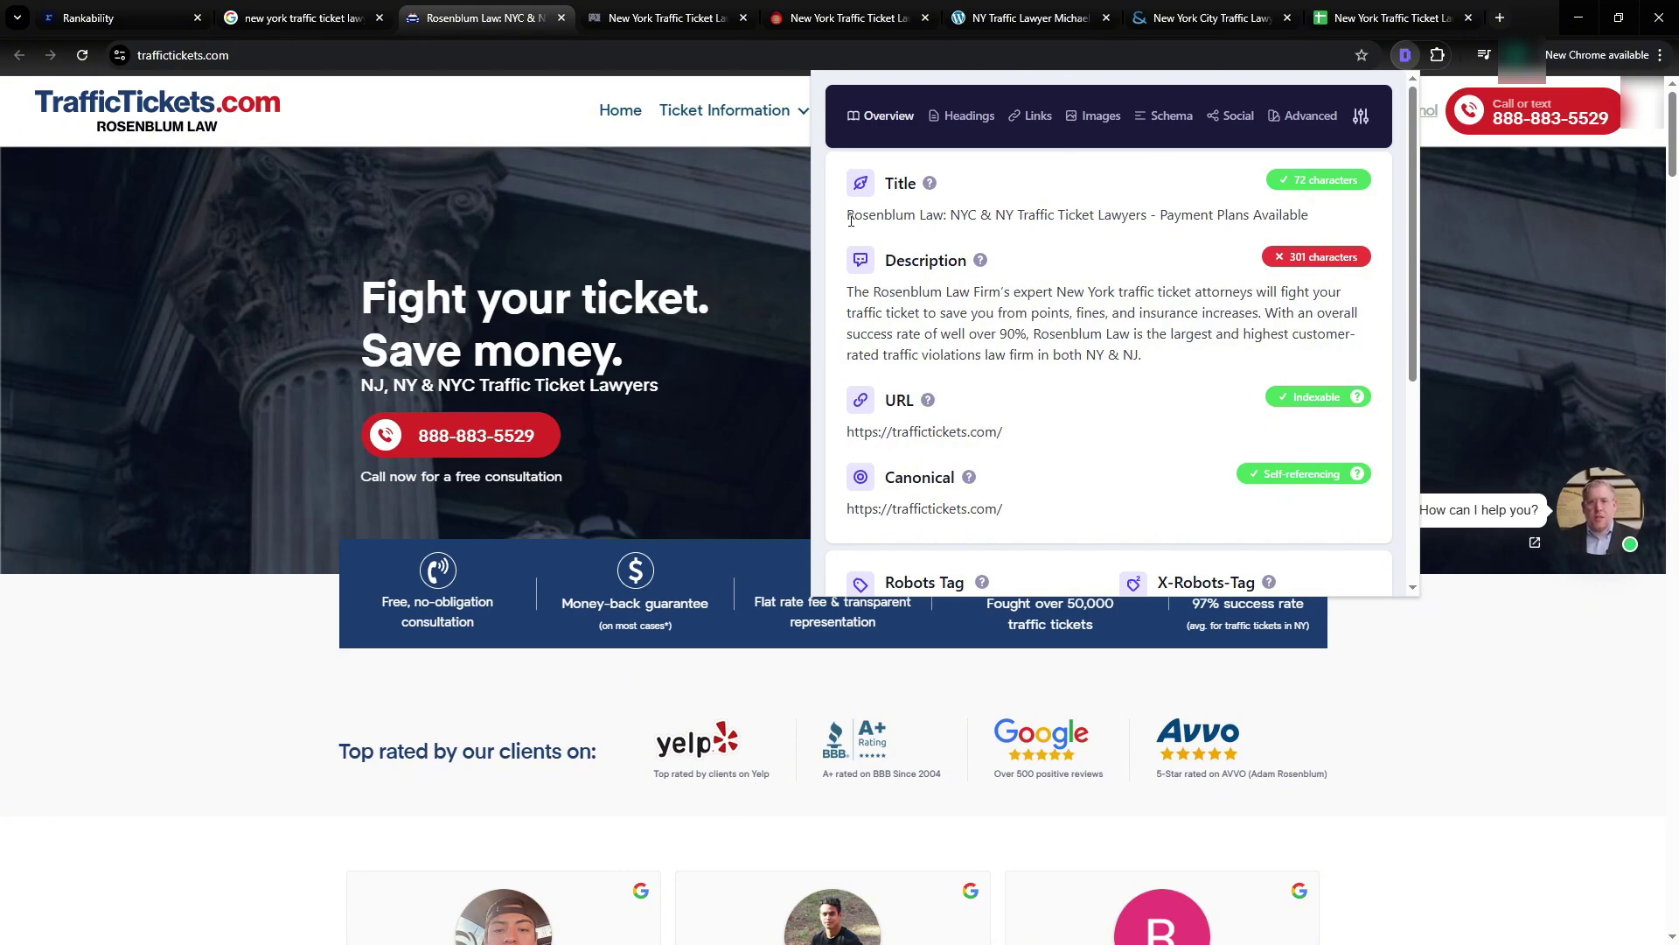
left_click_drag(850, 220, 1323, 216)
key("ctrl+c")
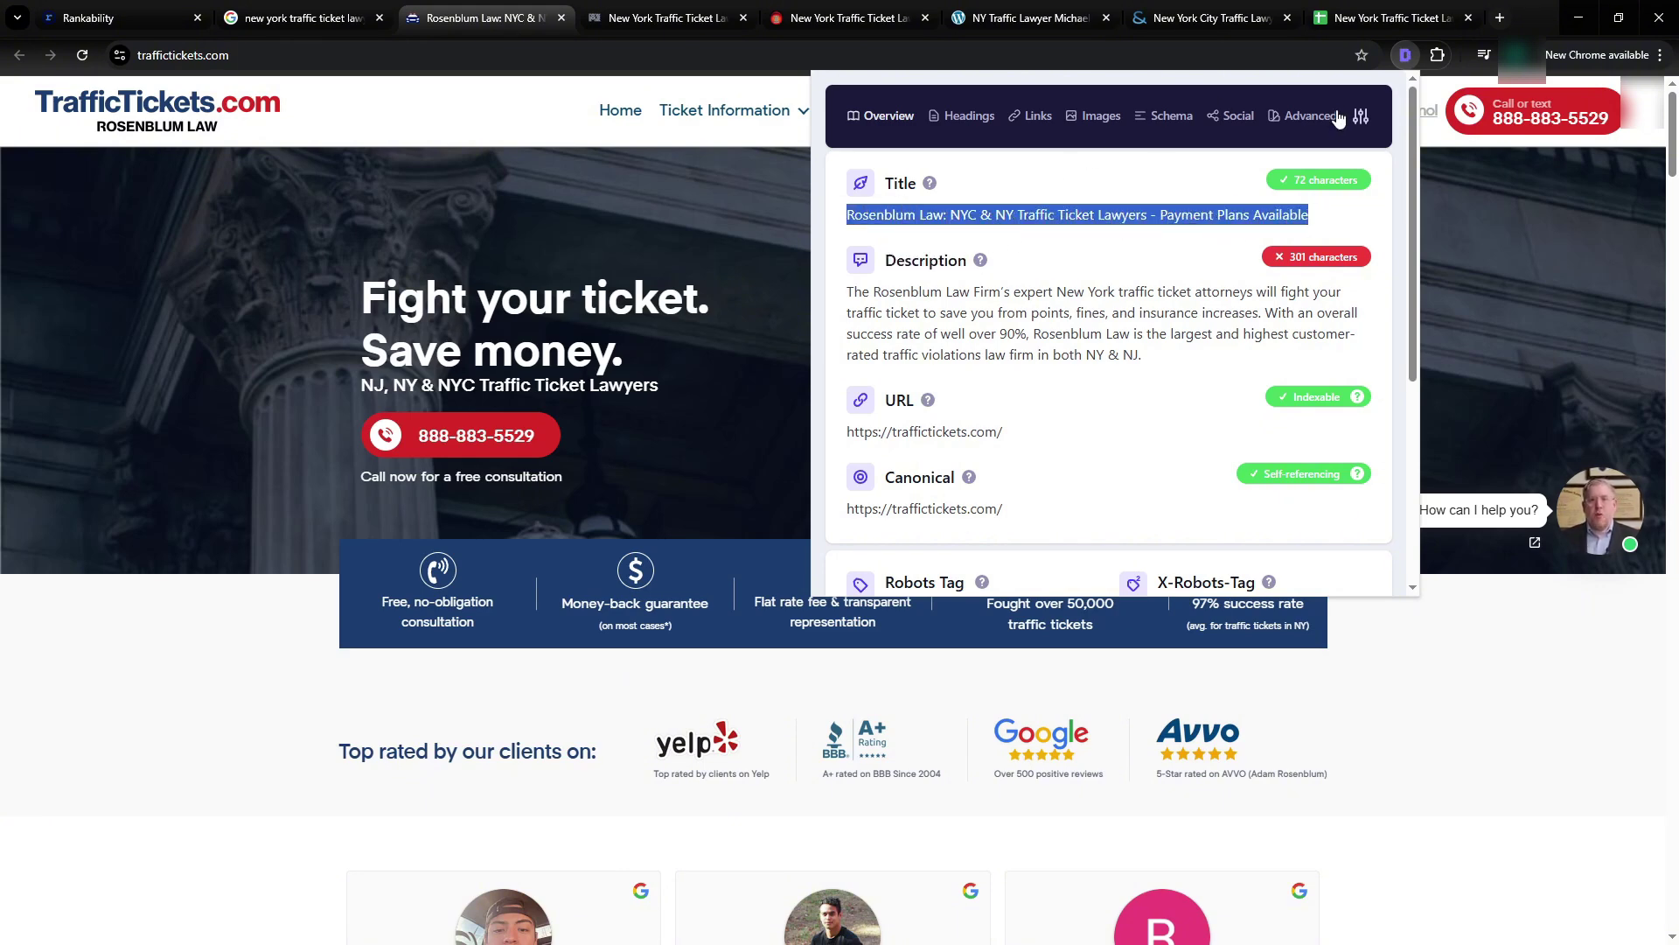
left_click(1391, 17)
left_click(394, 251)
key("ctrl+v")
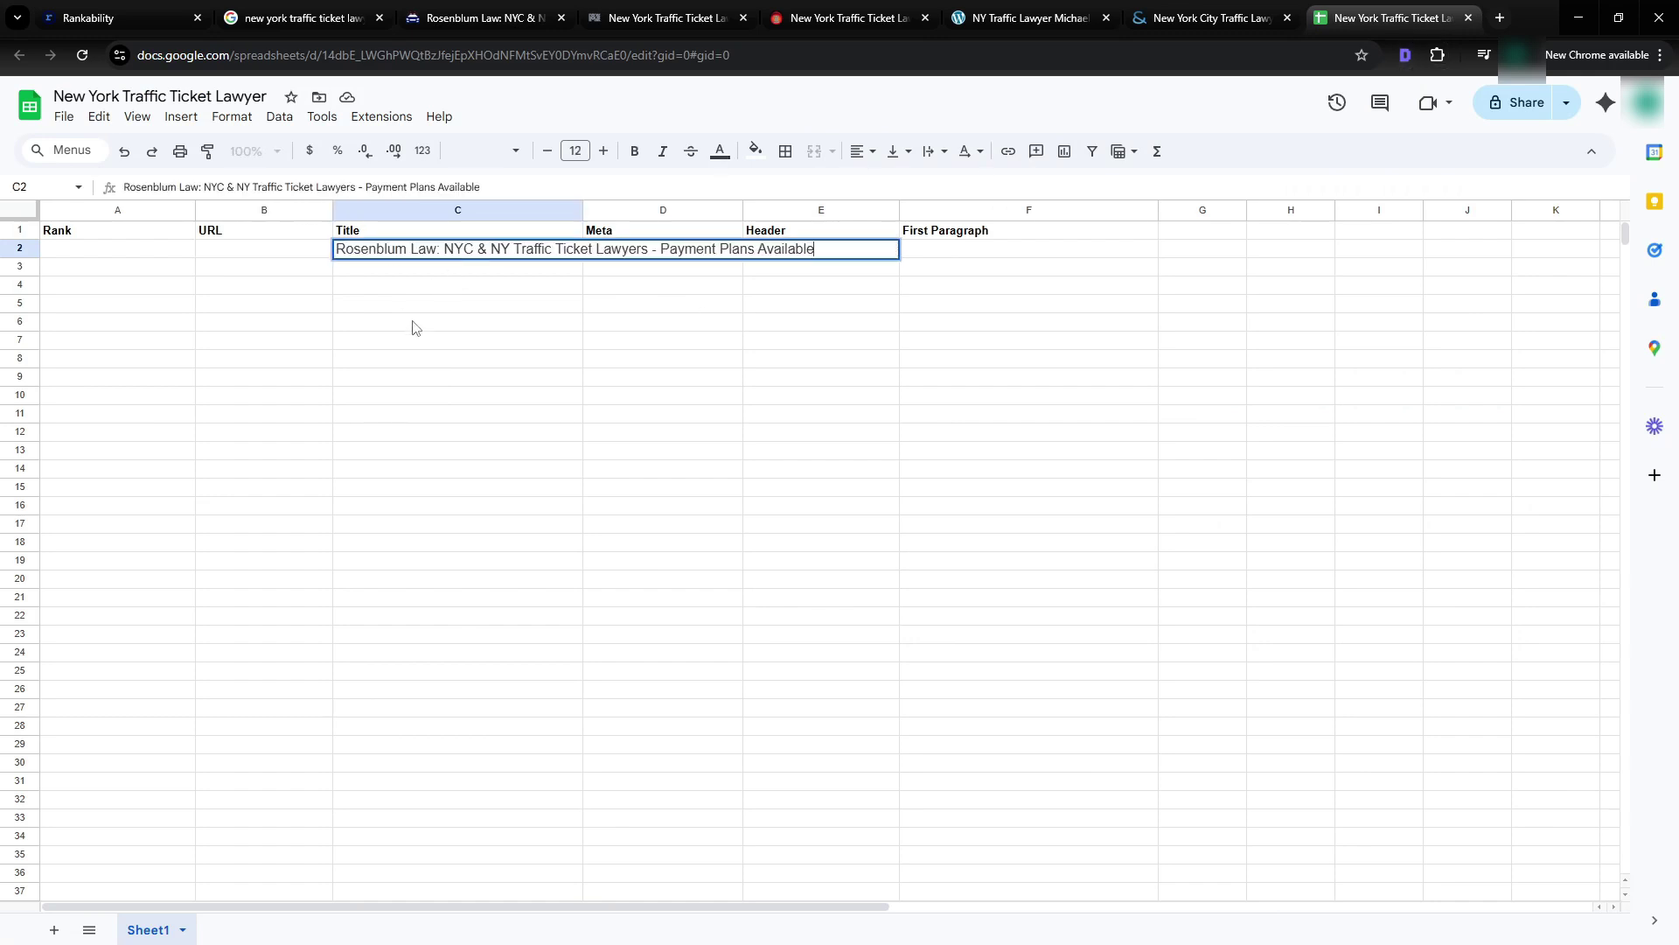
key("Return")
- Copy the traffictickets.com H1 "Fight your ticket.Save money" from the SEO extension into cell E2 of the spreadsheet's Header column
left_click(416, 17)
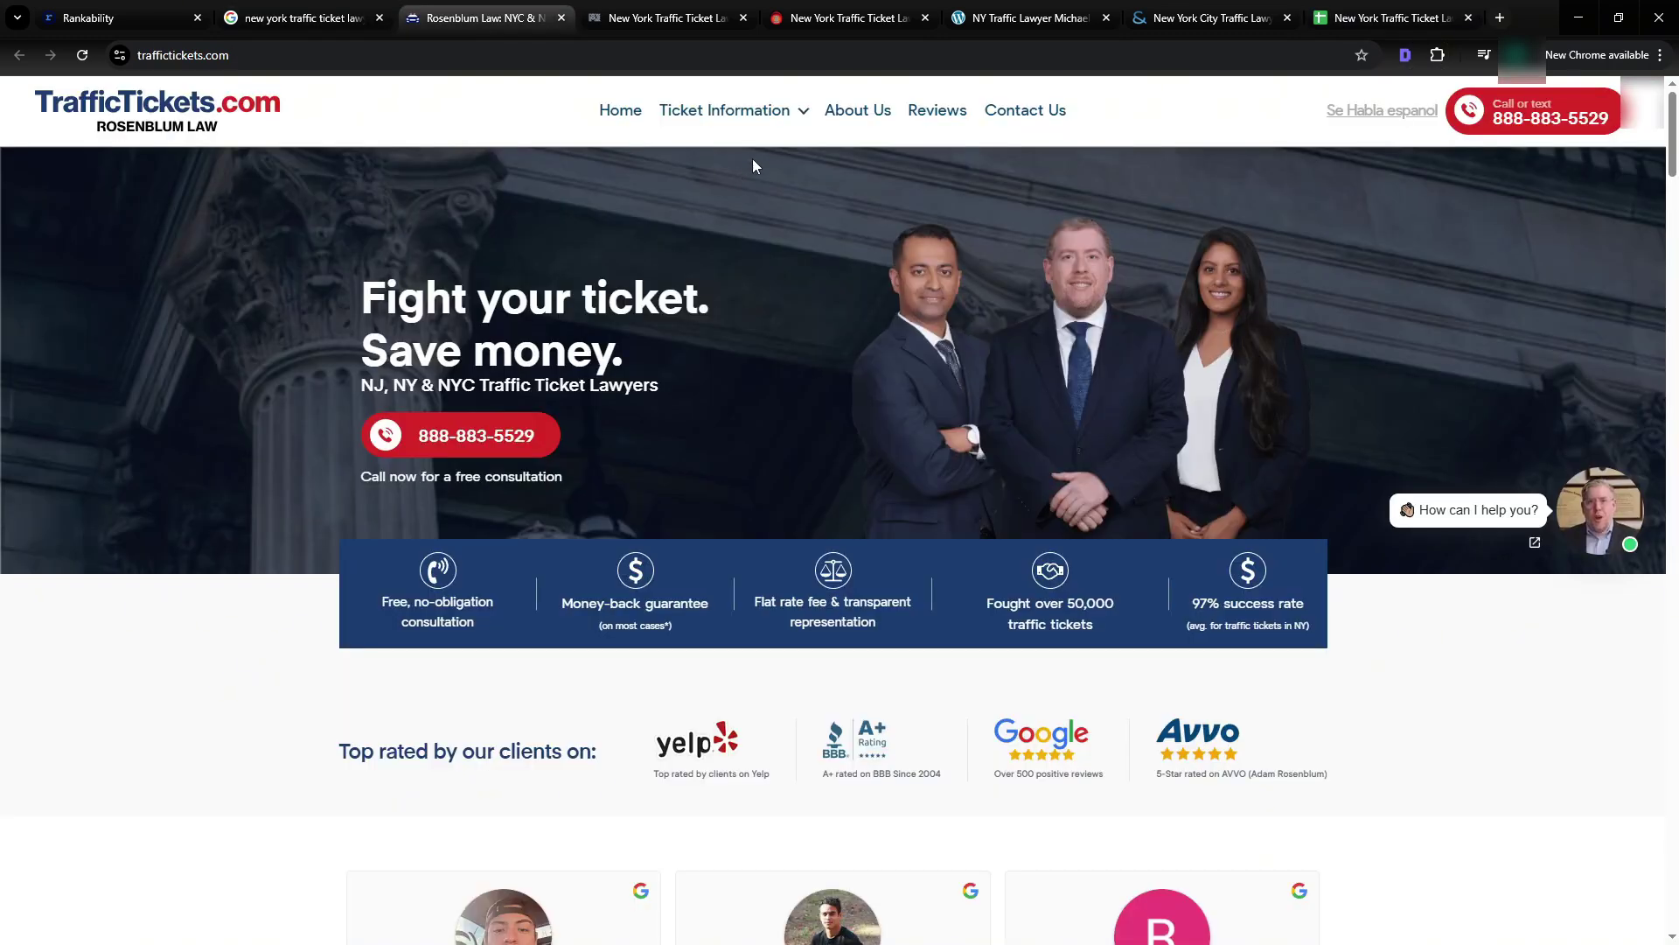
left_click(1405, 55)
left_click(961, 116)
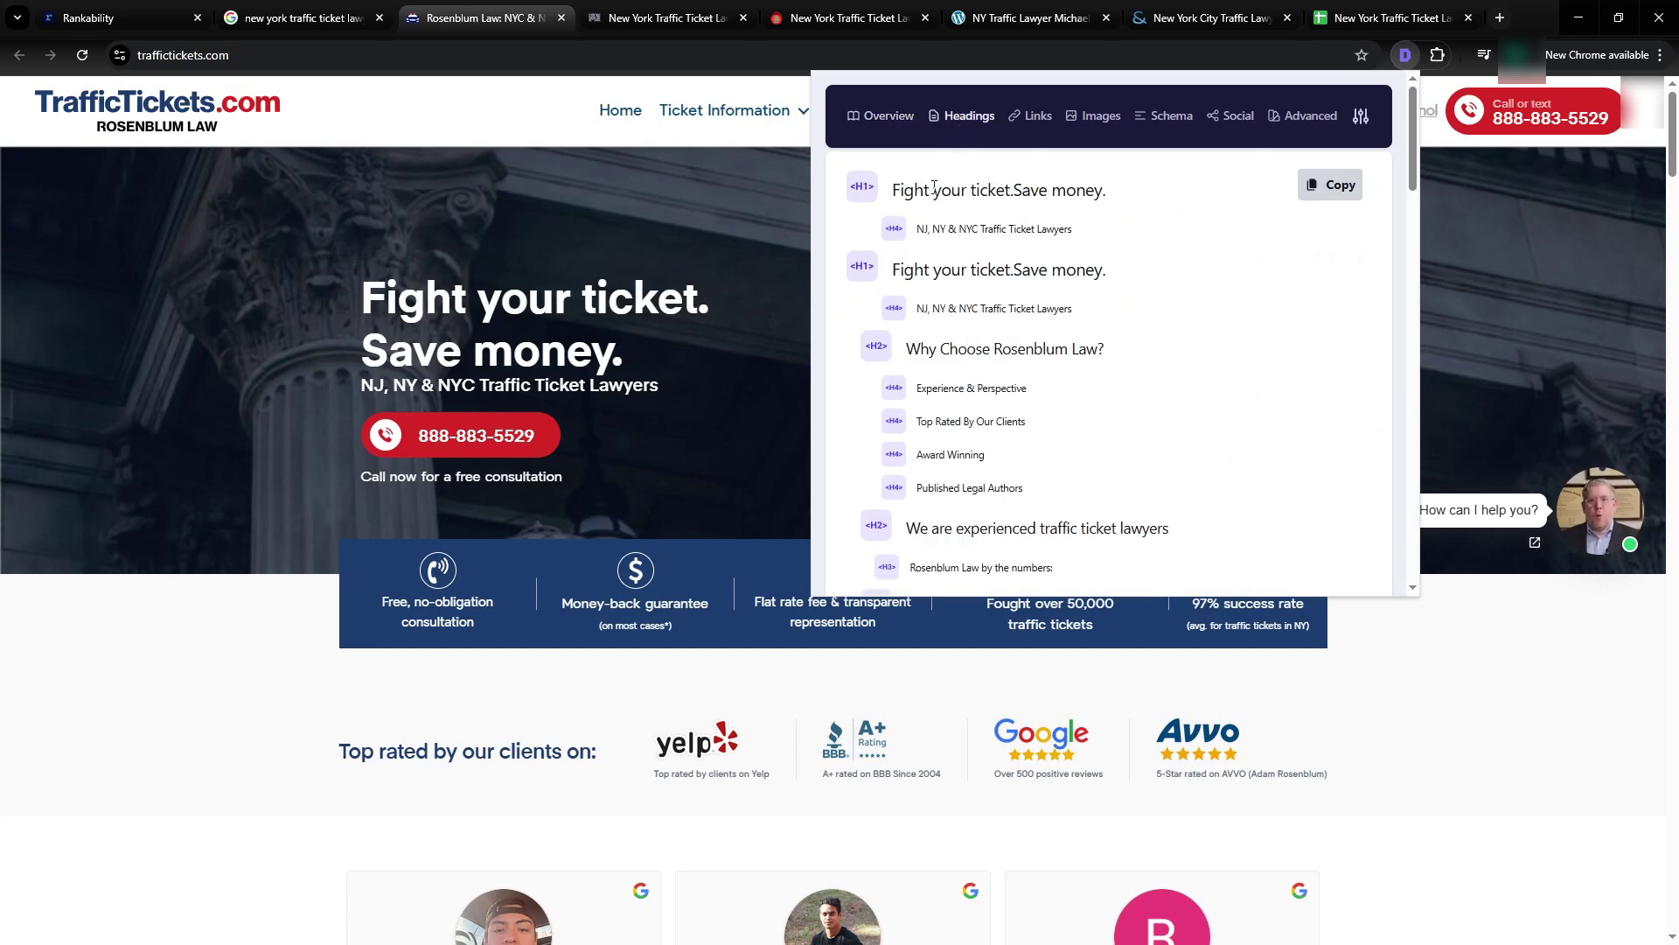
left_click_drag(896, 189, 1105, 186)
key("ctrl+c")
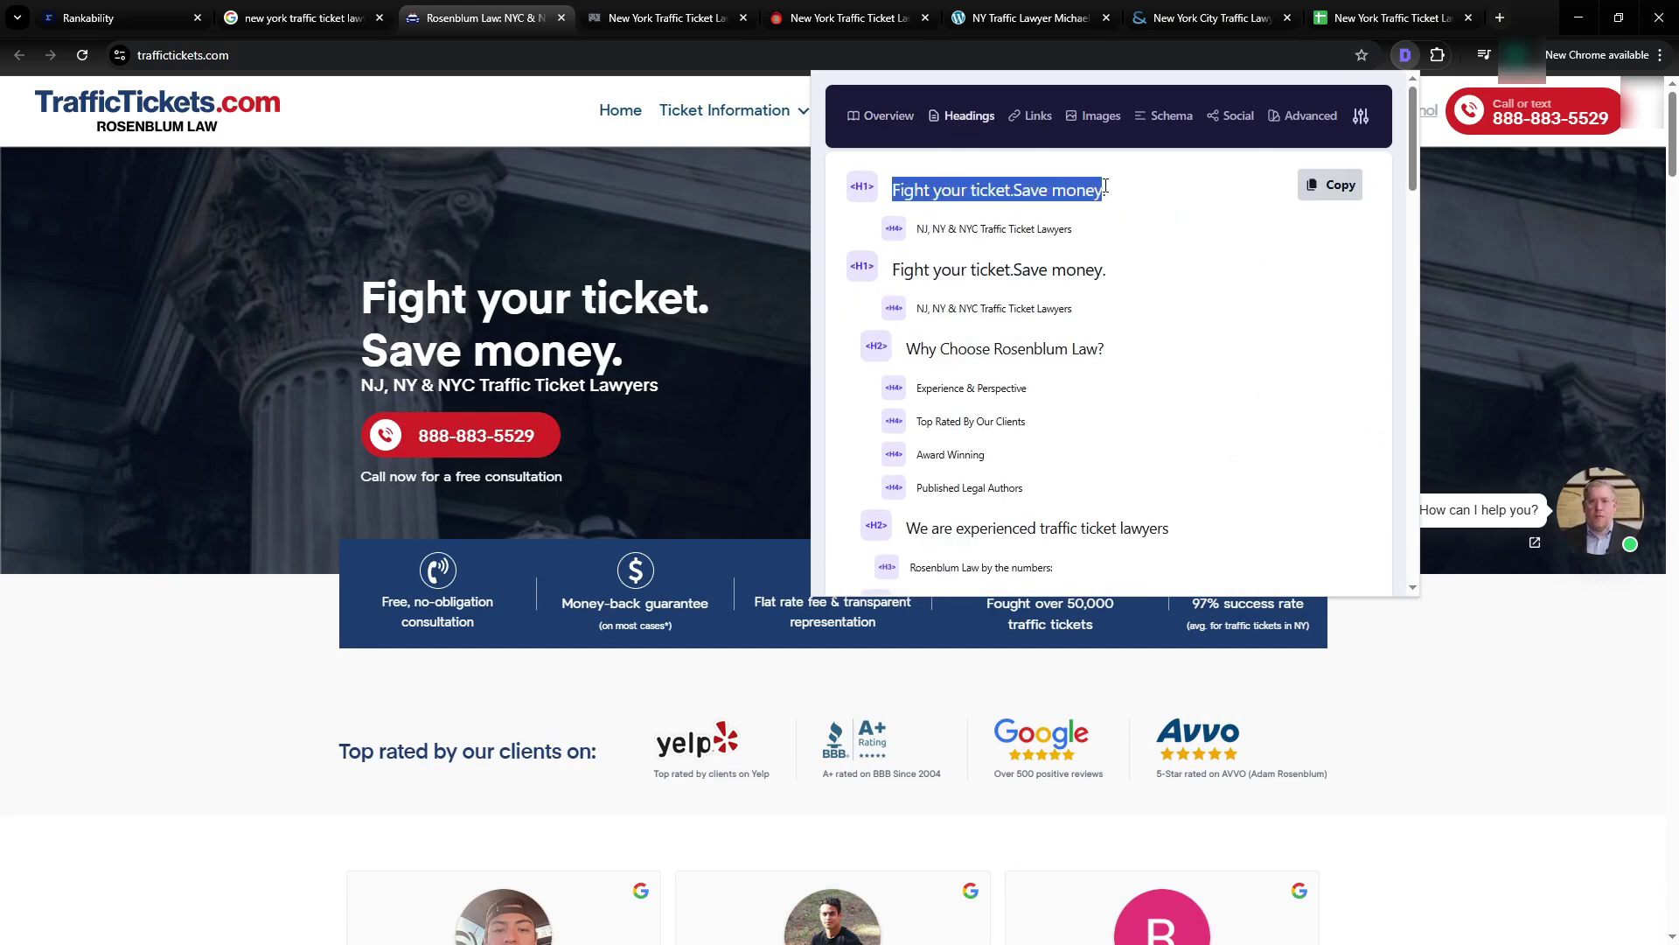
left_click(1382, 17)
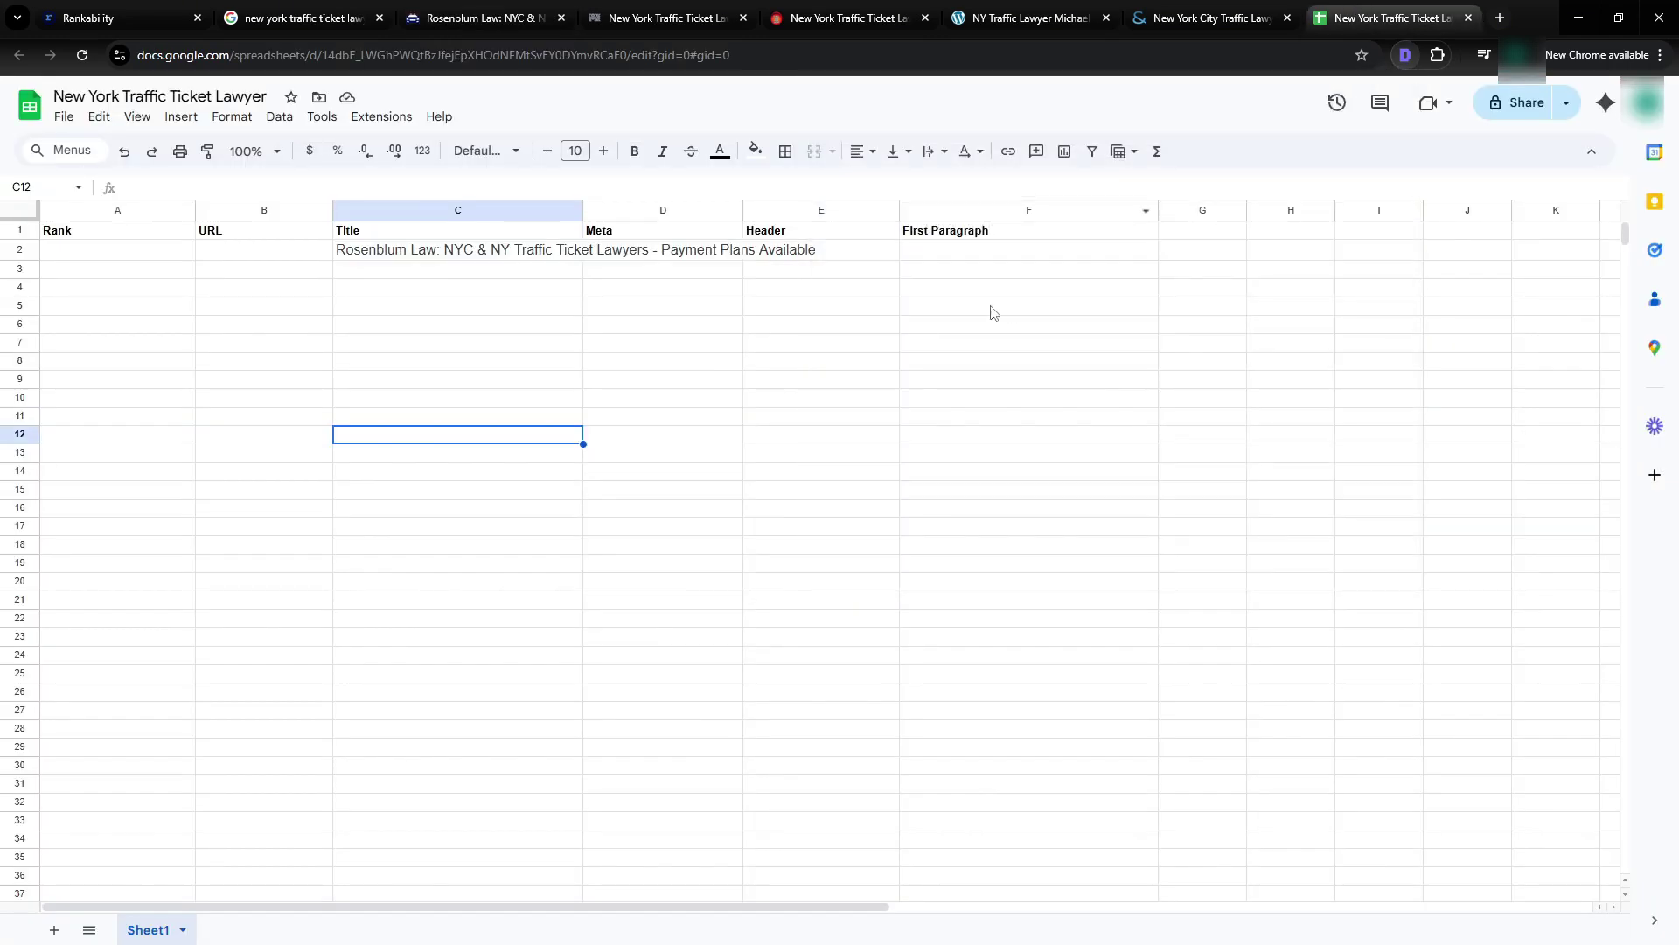
left_click(824, 251)
double_click(825, 252)
key("ctrl+v")
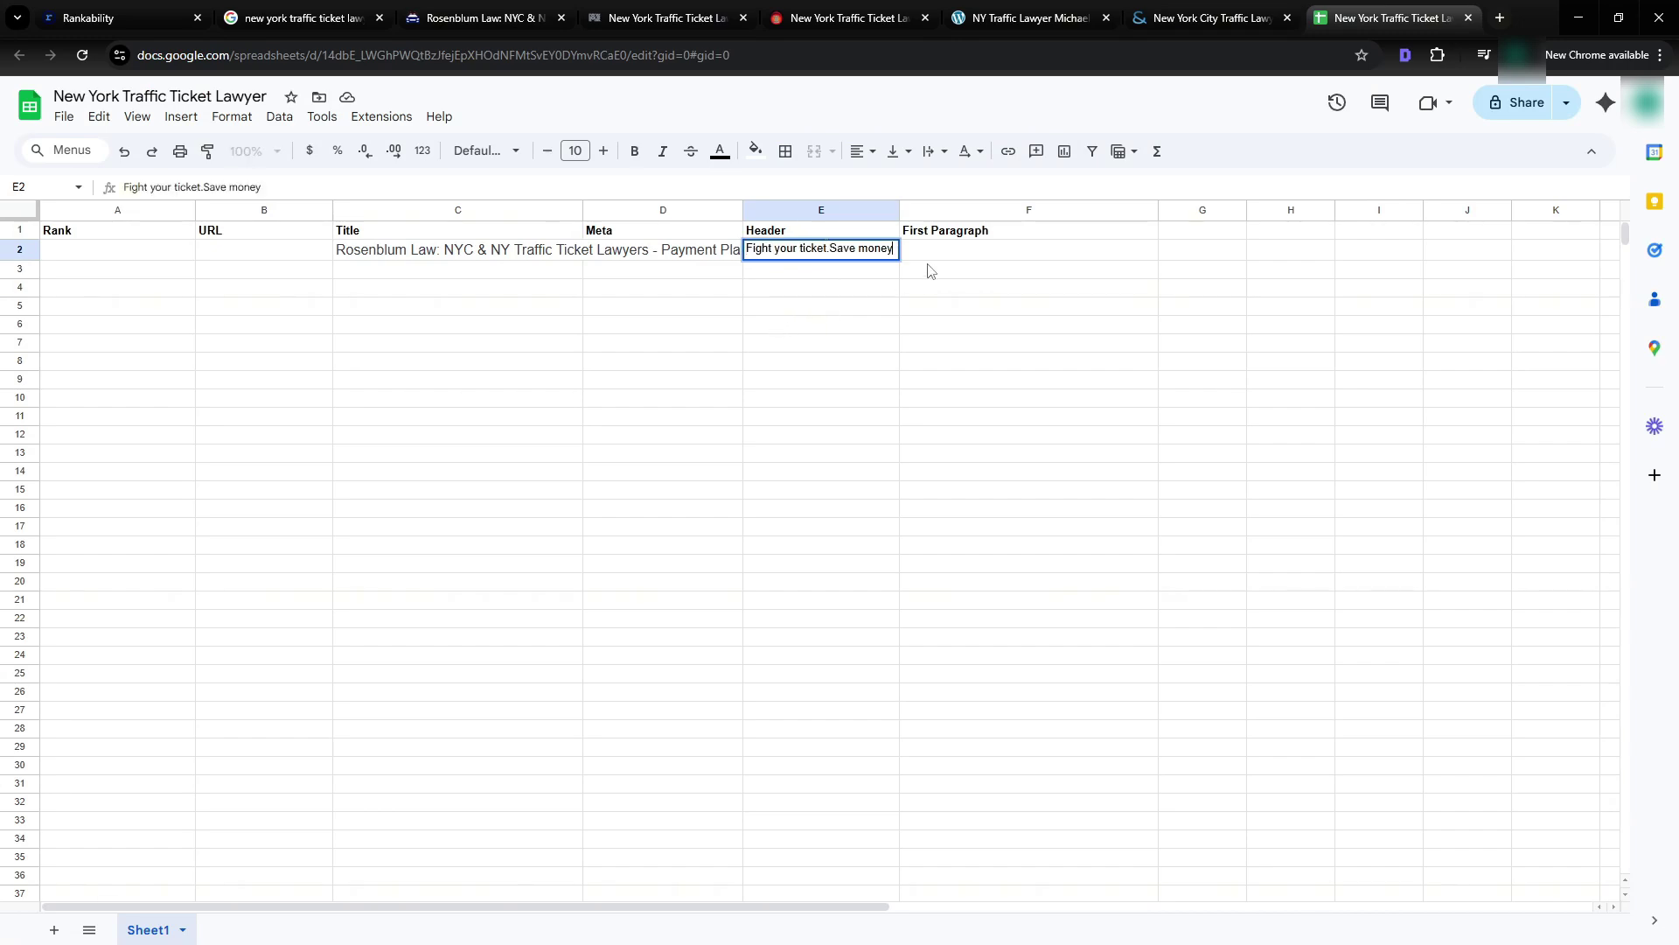
key("Tab")
- Copy the paragraph under "We are experienced traffic ticket lawyers" on traffictickets.com into cell F2 of the First Paragraph column
key("ctrl+shift+Tab")
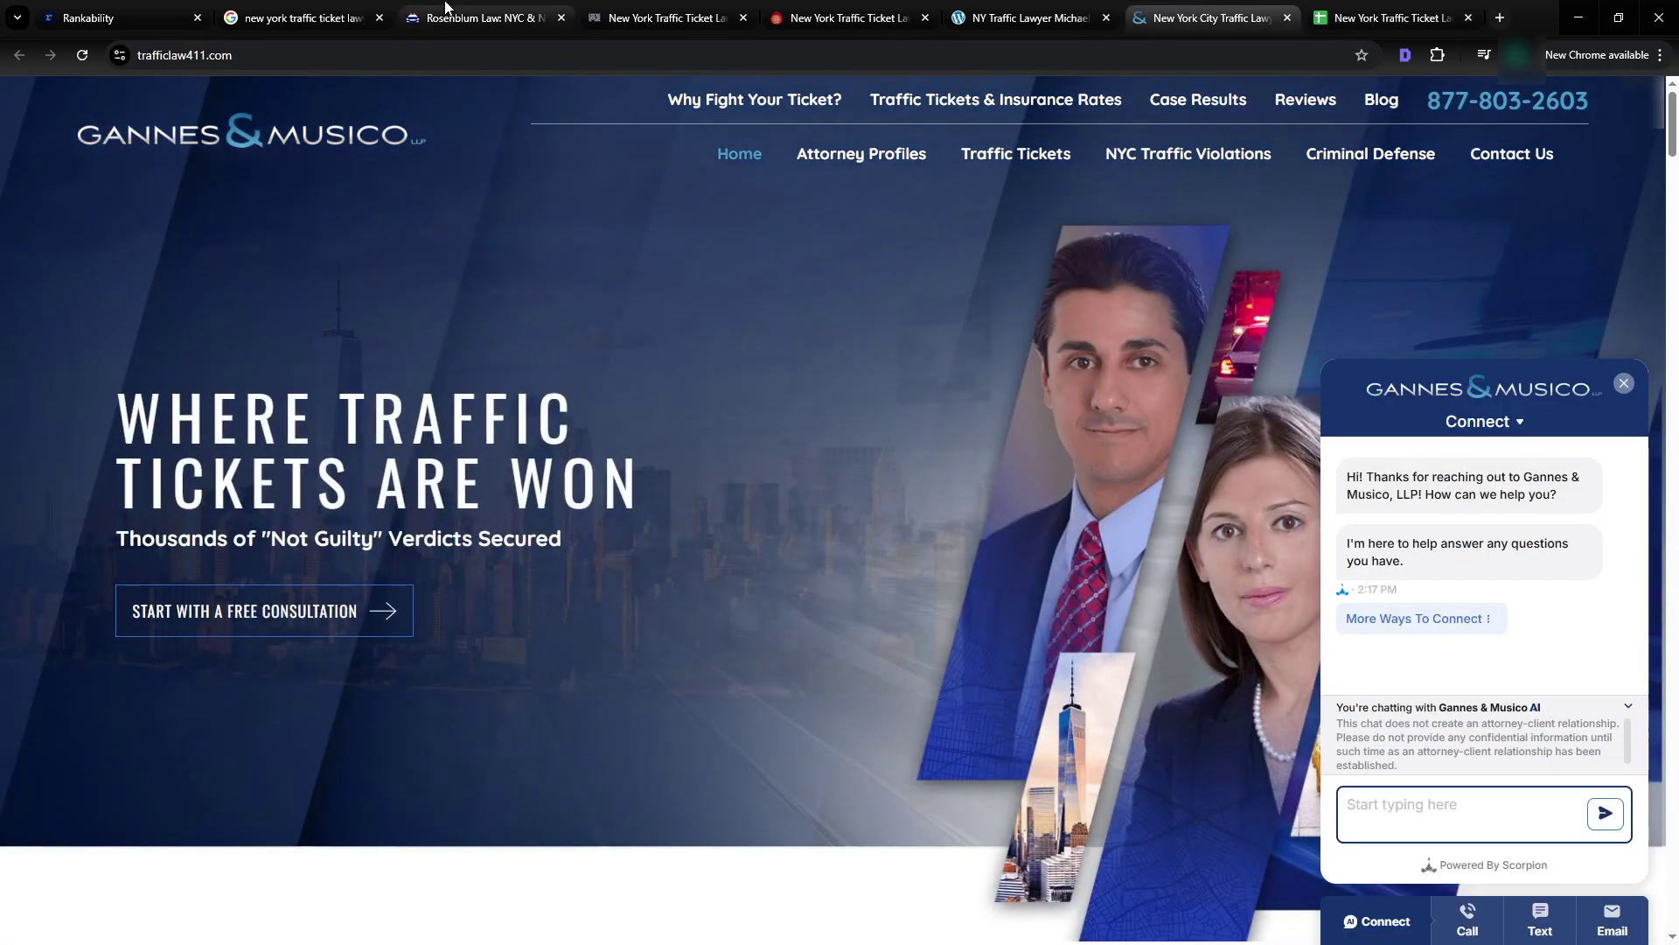
left_click(446, 11)
scroll(533, 429, "down", 15)
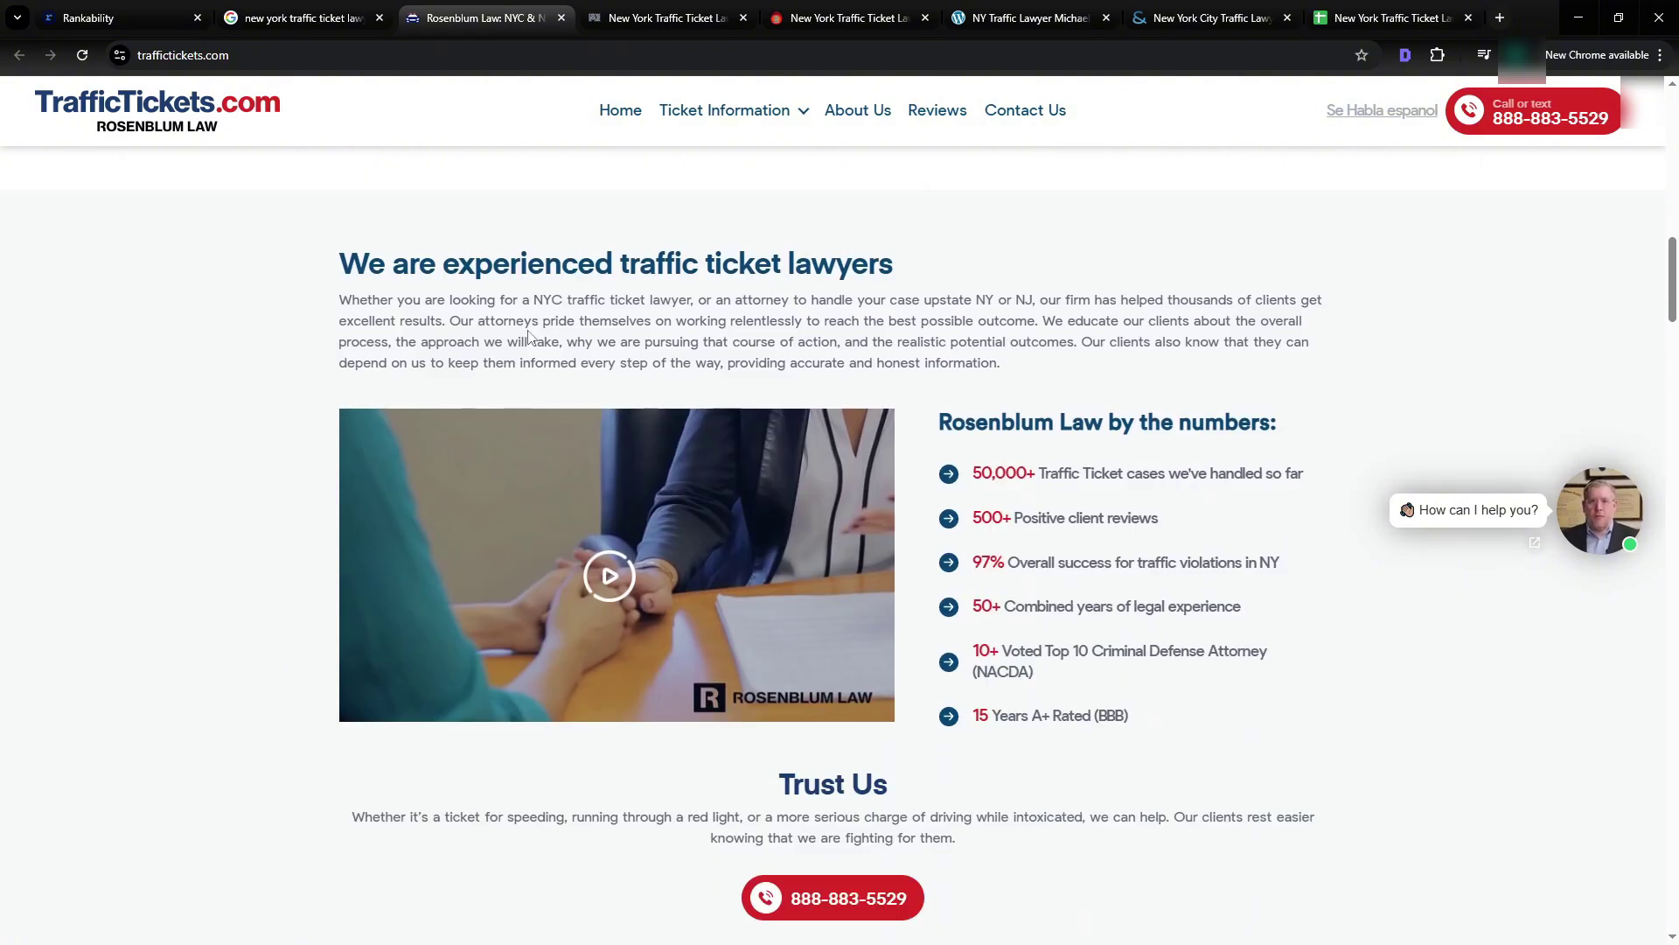
left_click_drag(339, 299, 1052, 371)
key("ctrl+c")
left_click(1397, 10)
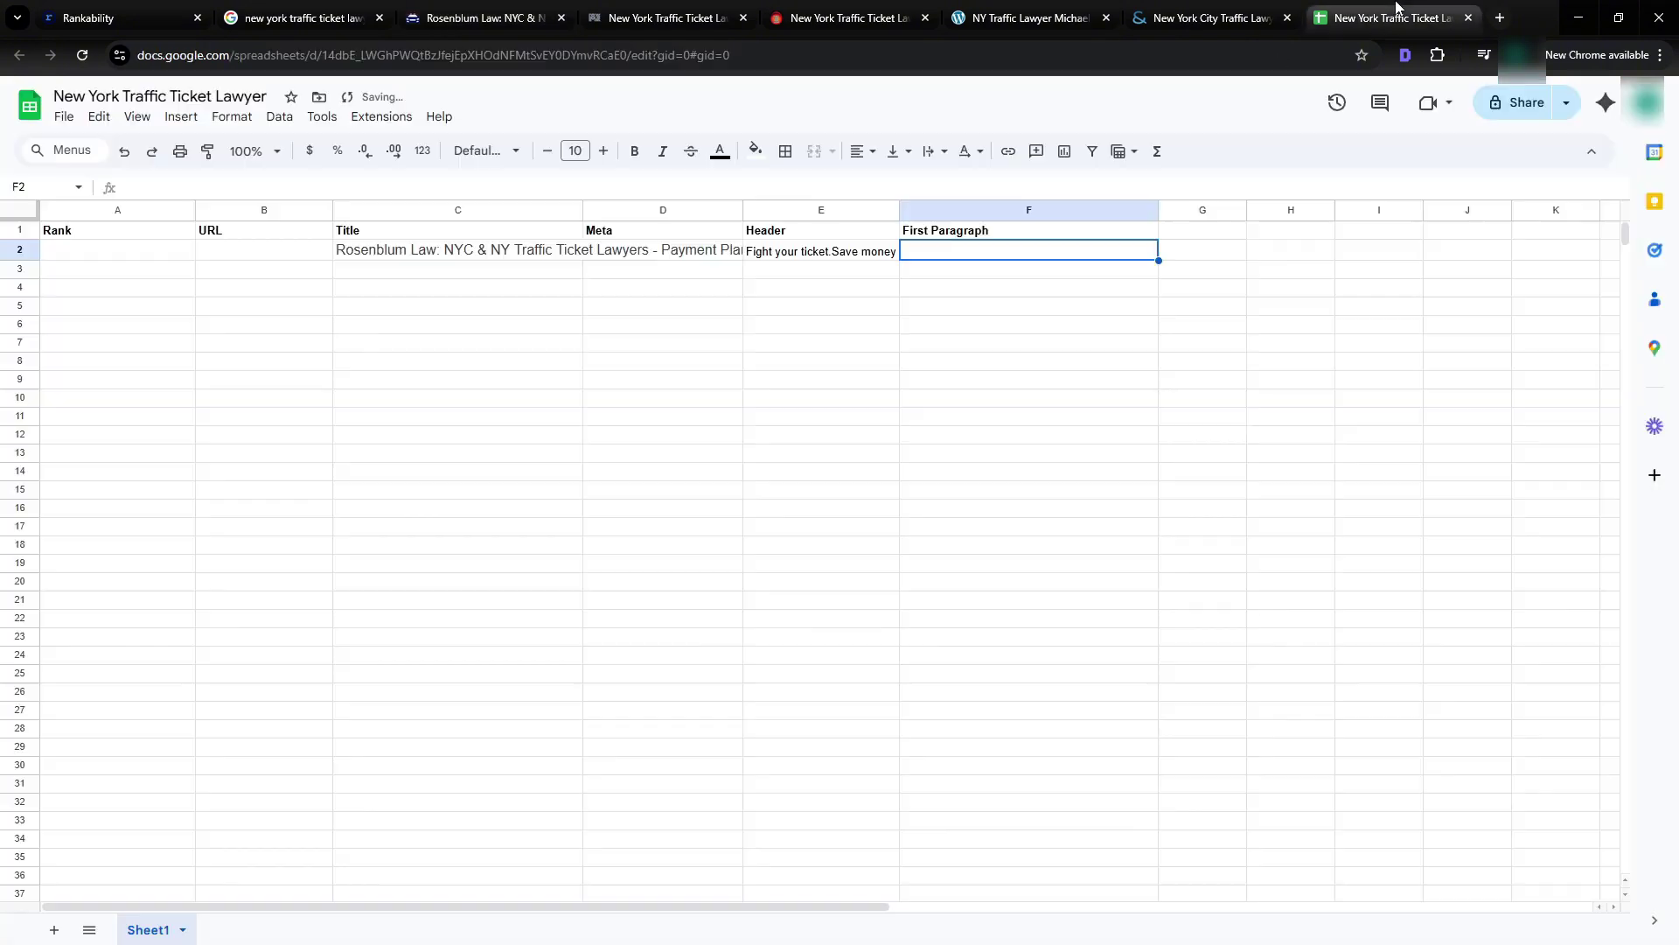
double_click(948, 258)
key("ctrl+v")
left_click(666, 325)
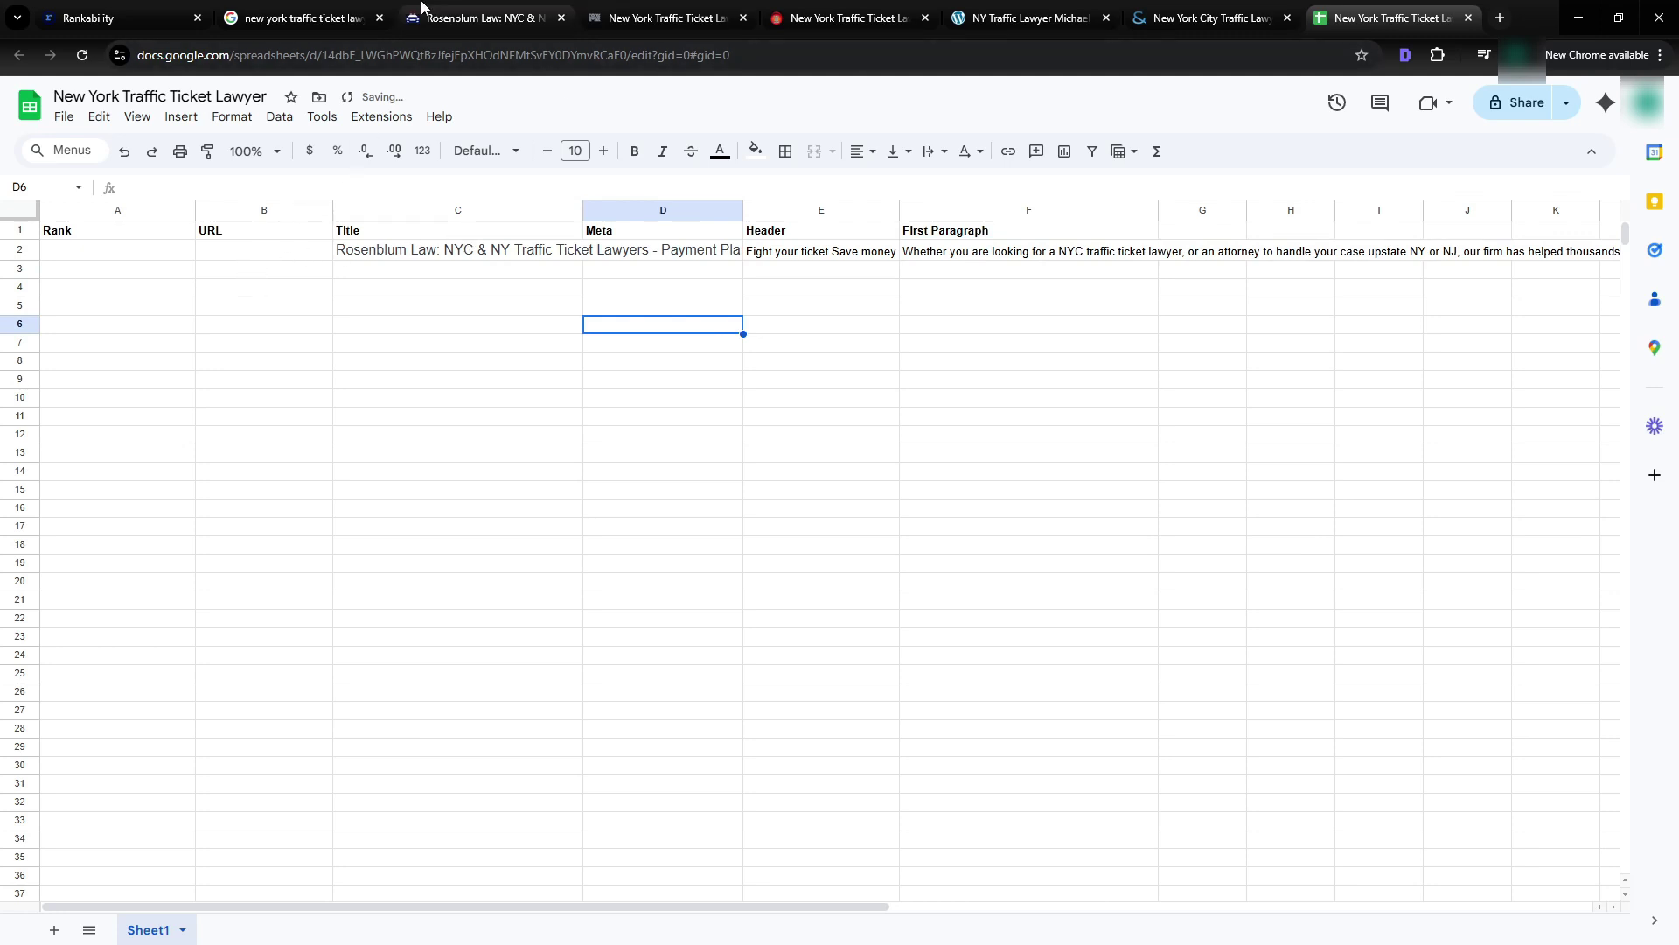
- Copy the traffictickets.com page address into cell B2 of the spreadsheet's URL column
left_click(350, 18)
left_click(438, 18)
left_click(350, 56)
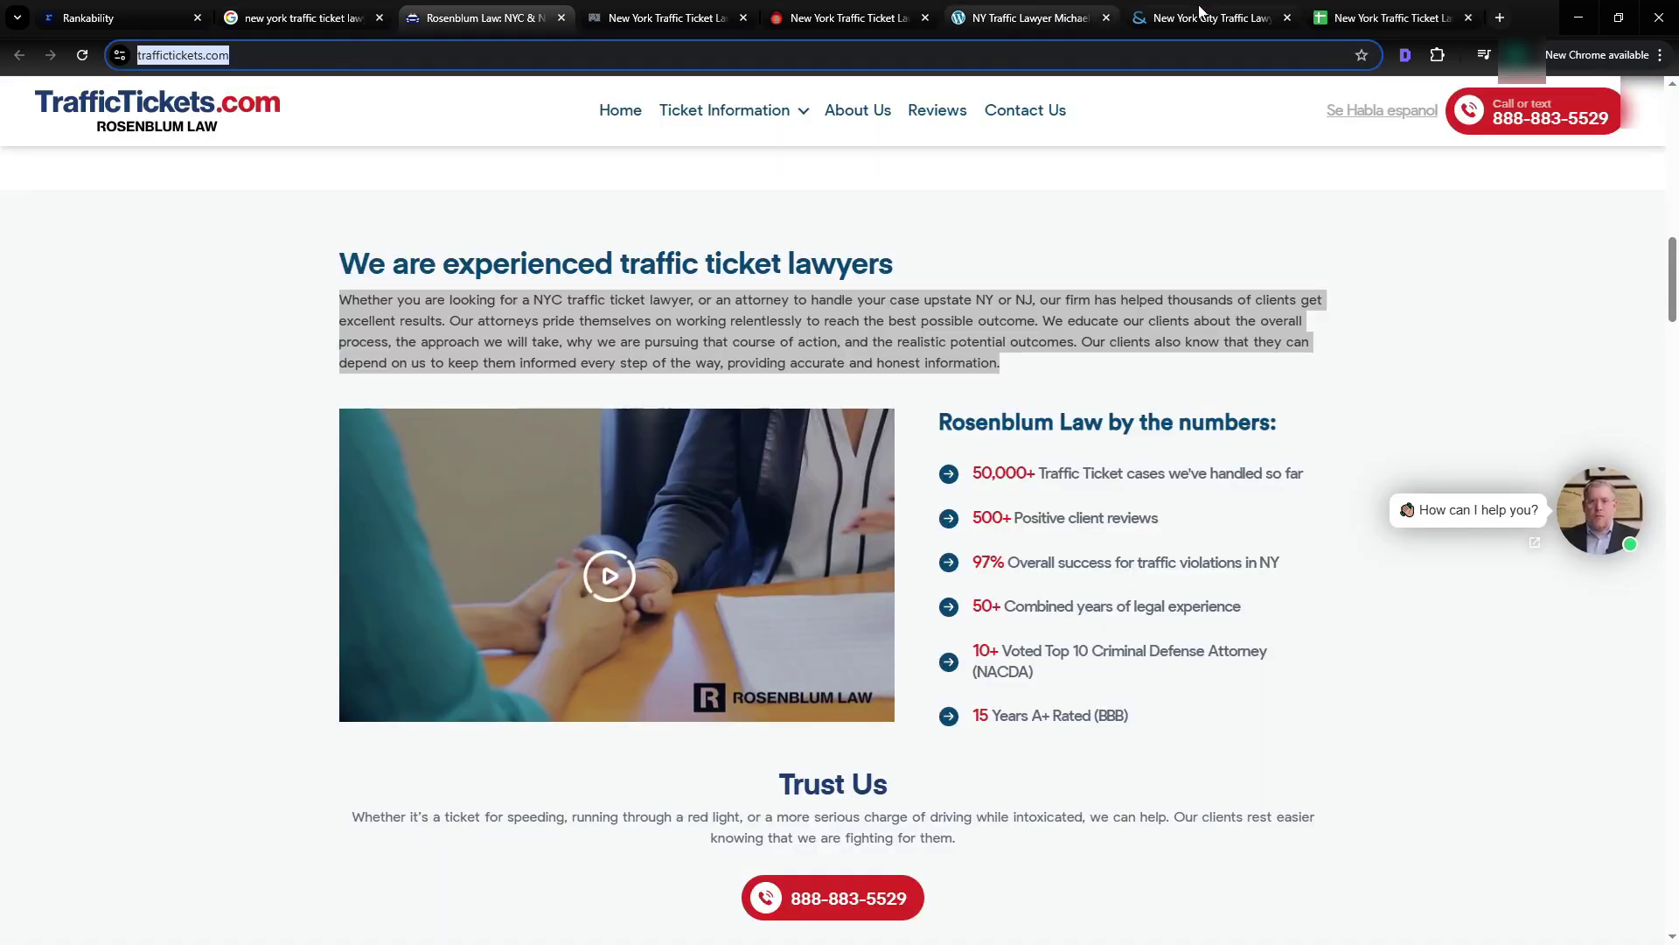
left_click(1390, 17)
double_click(239, 252)
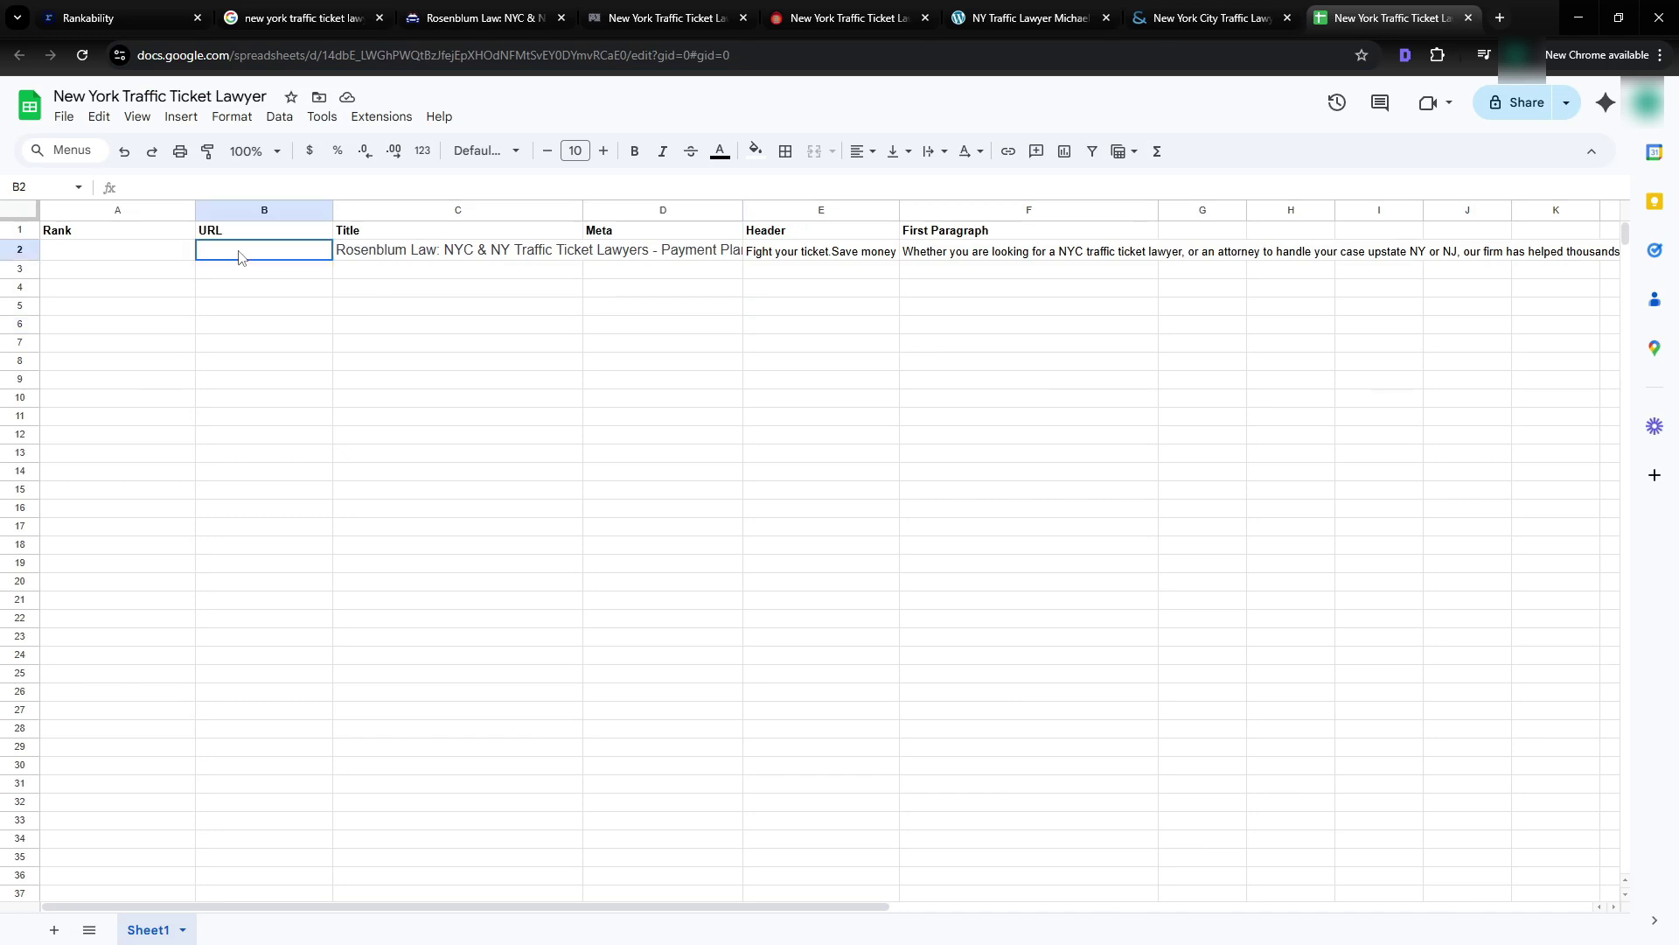
key("ctrl+v")
left_click(418, 329)
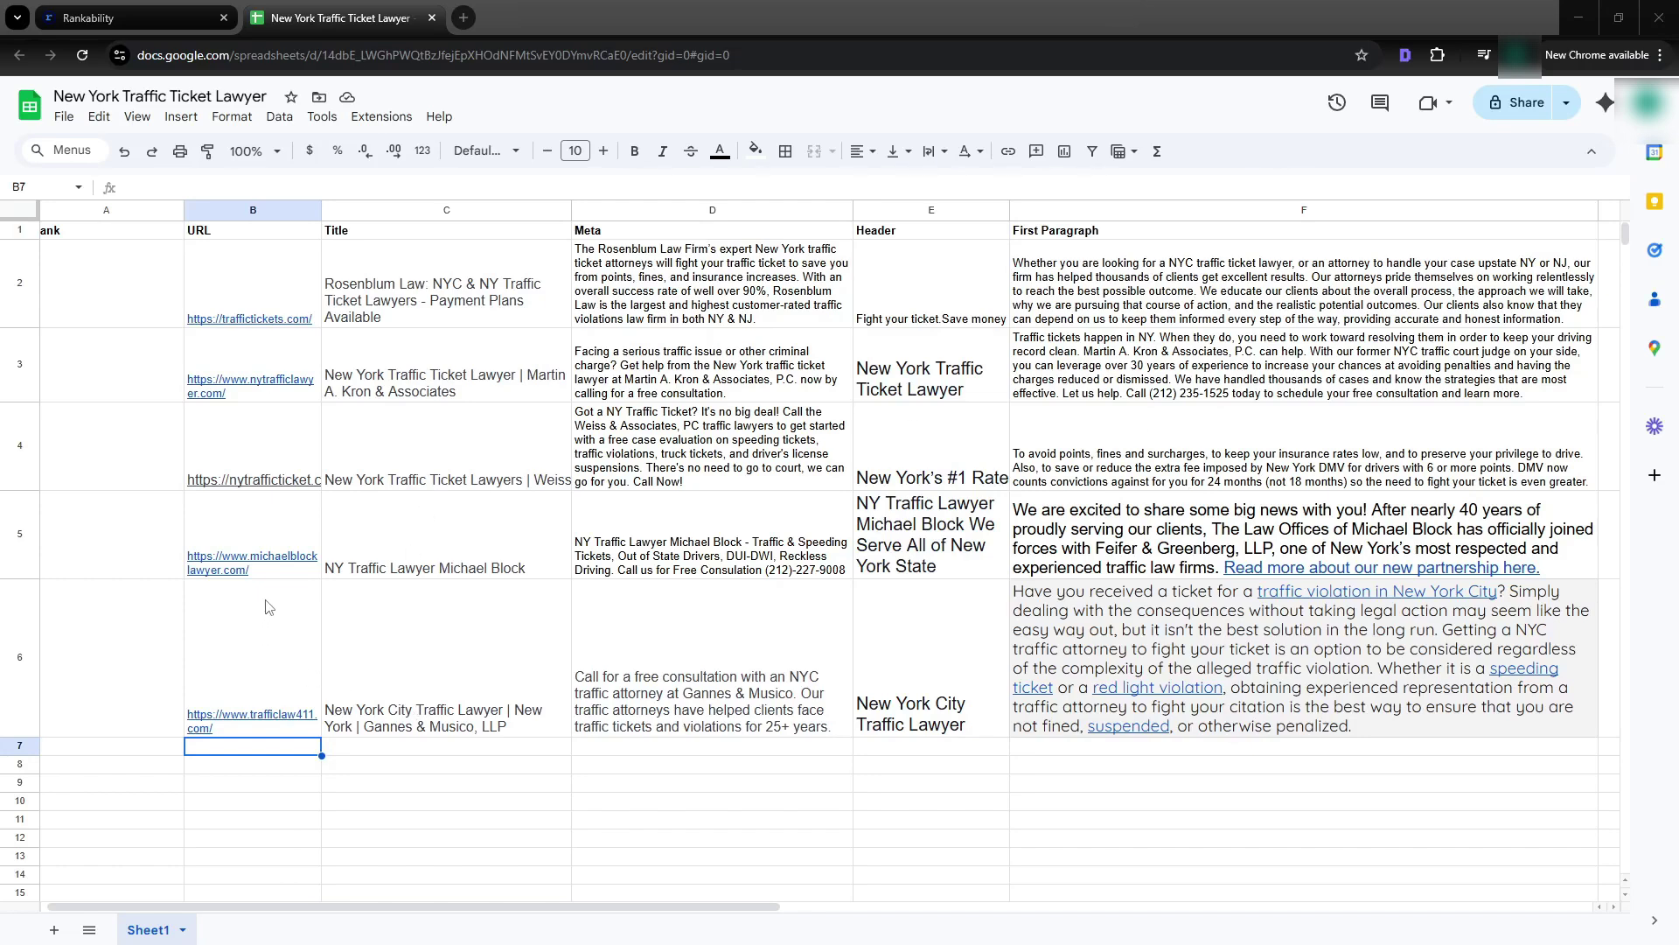
- In Rankability's Content Optimizer, enable Import URL Content, enter the keyword "new york traffic ticket lawyer" and try to run the optimizer
left_click(119, 19)
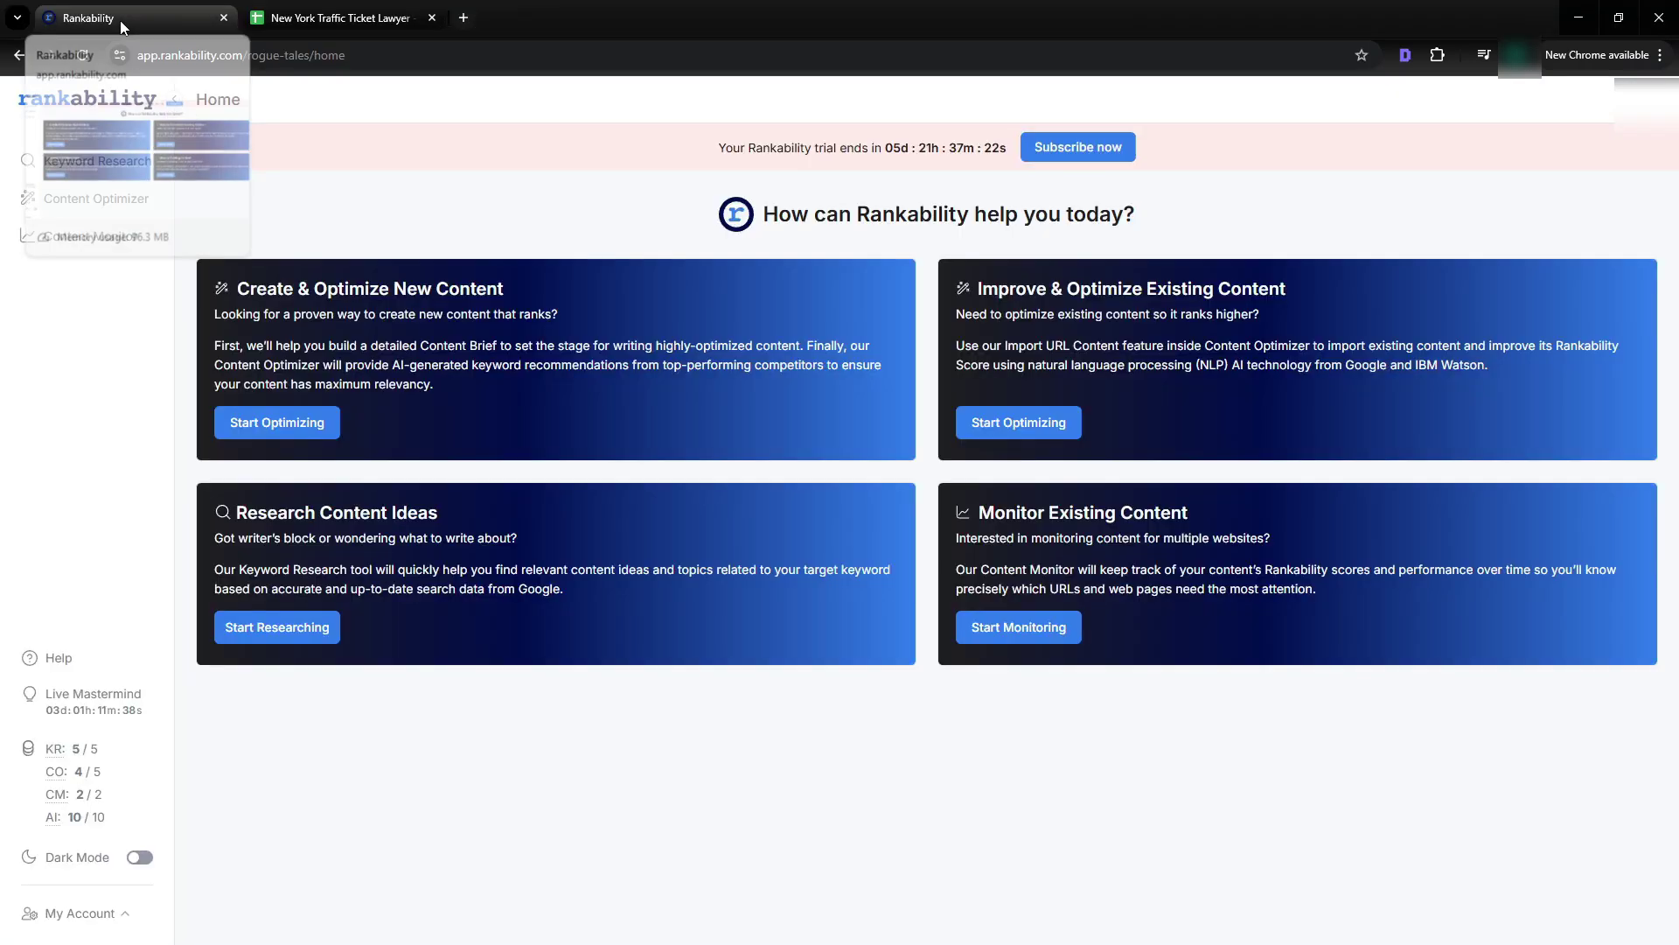
left_click(270, 425)
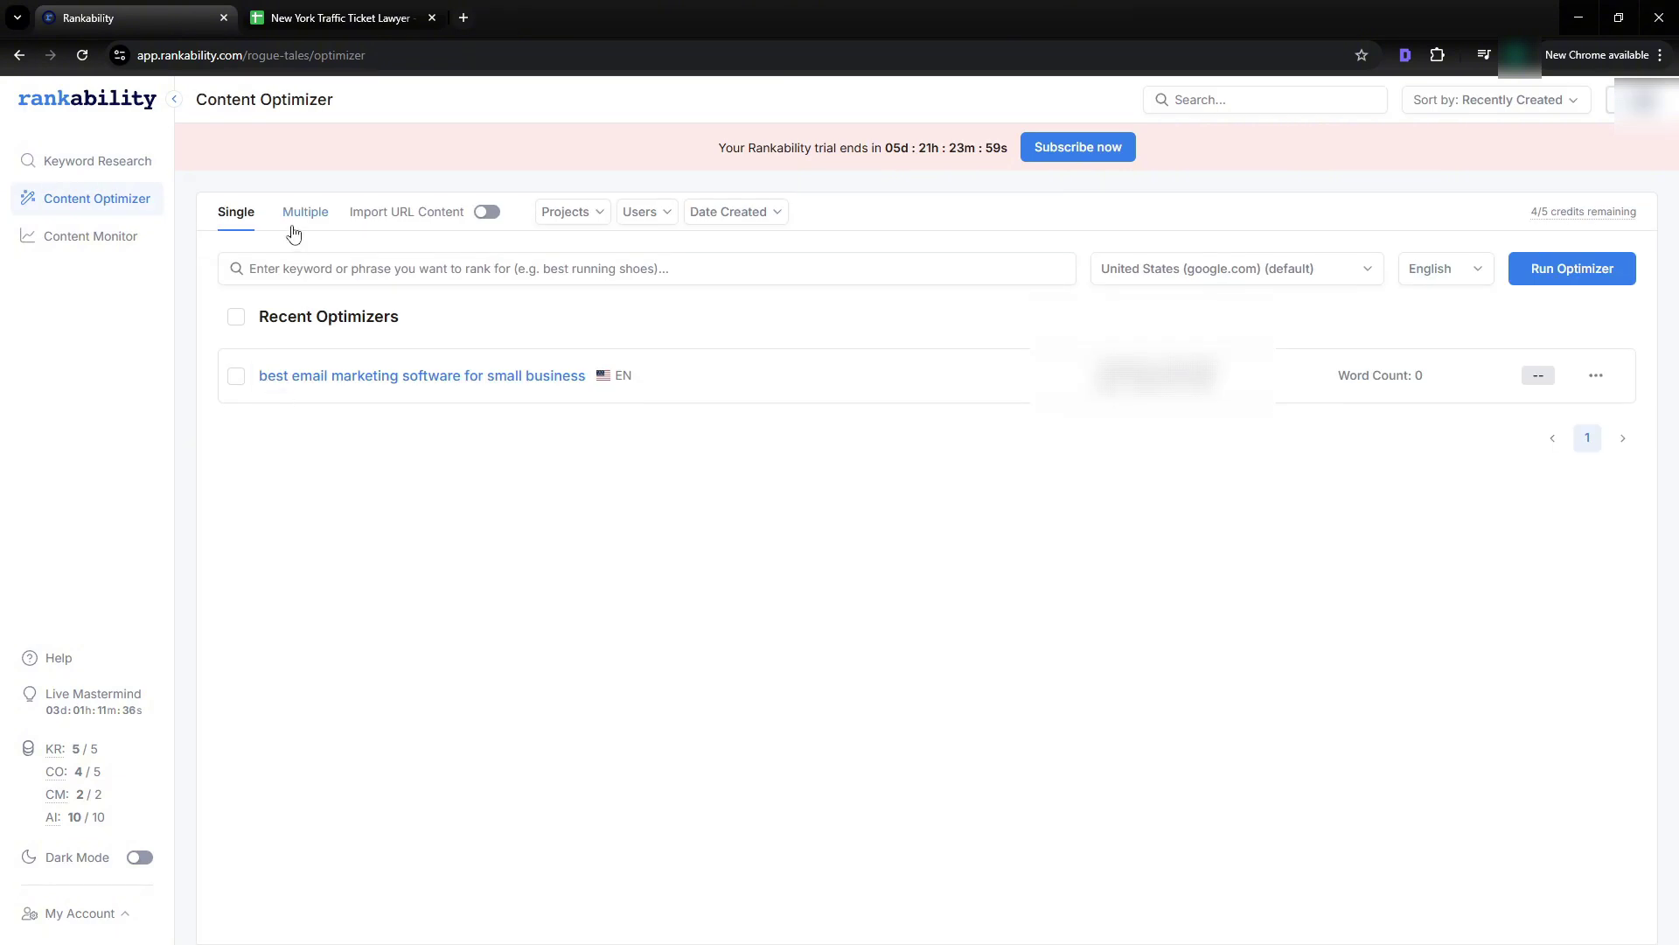
left_click(484, 213)
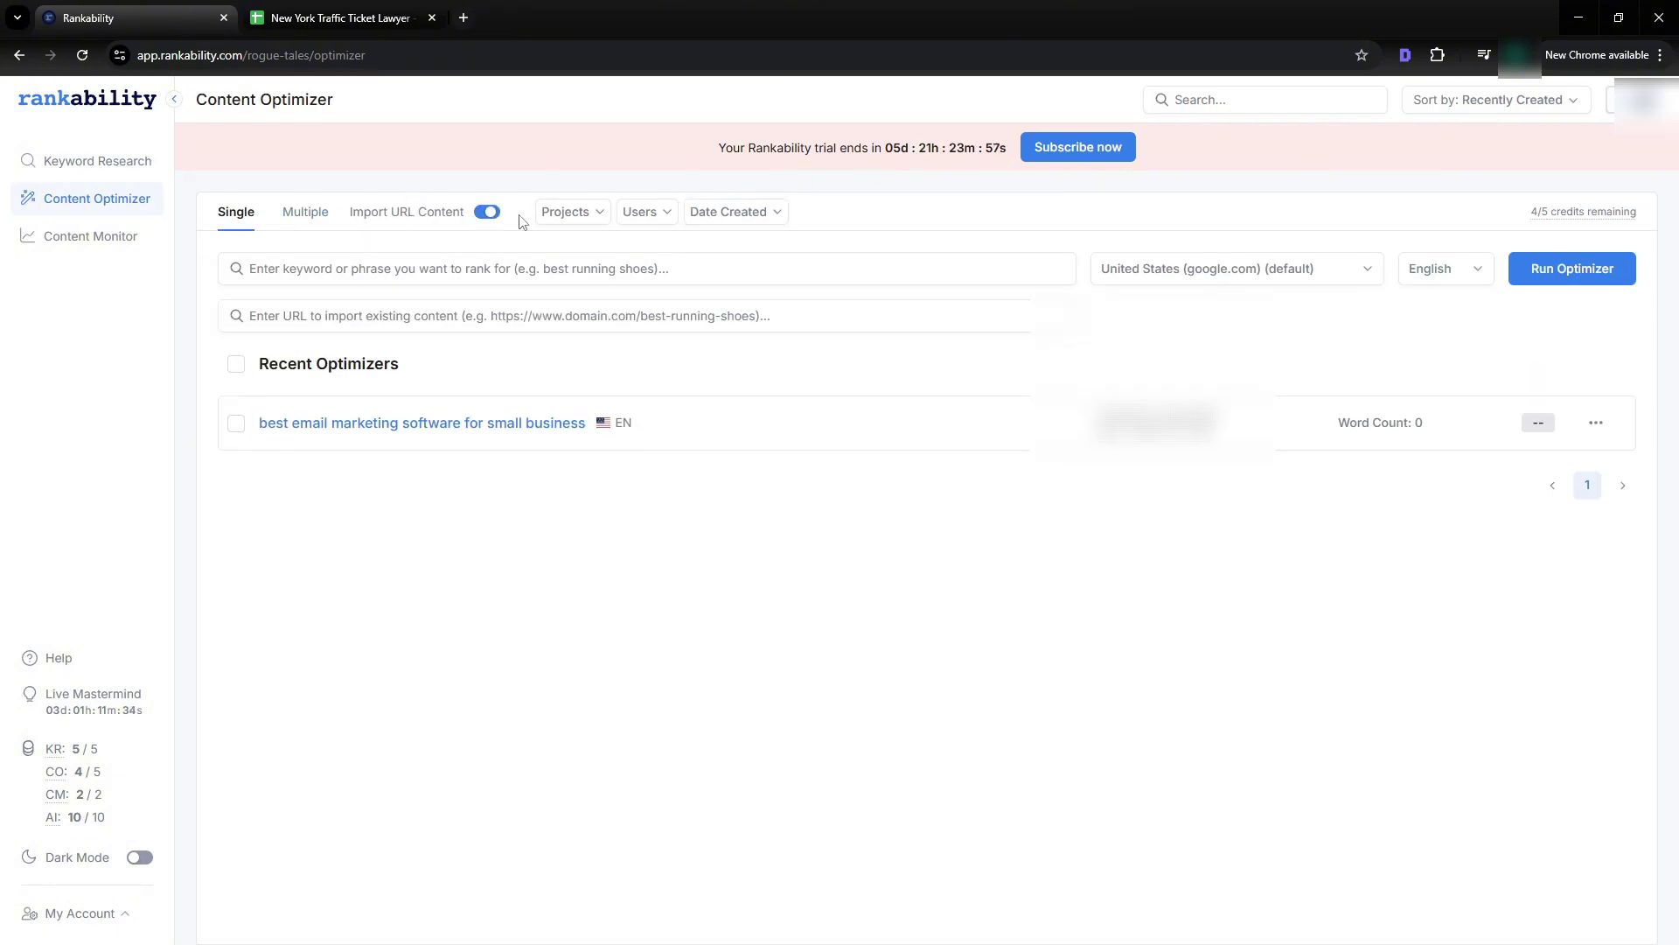
left_click(431, 269)
key("ctrl+v")
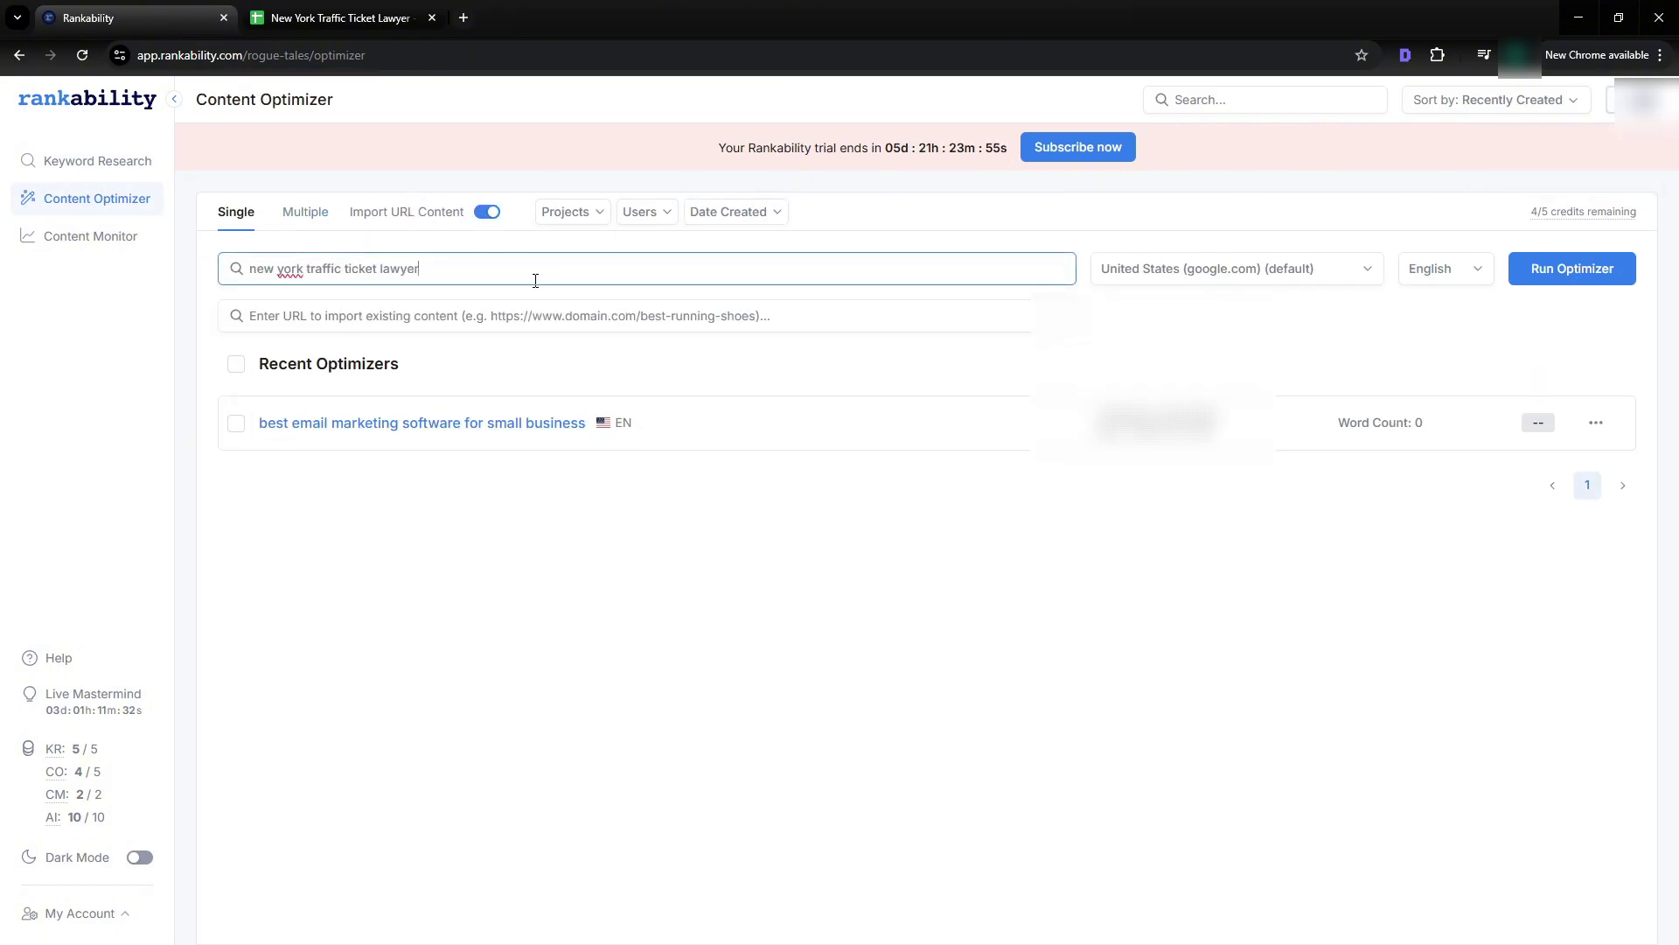
left_click(1572, 273)
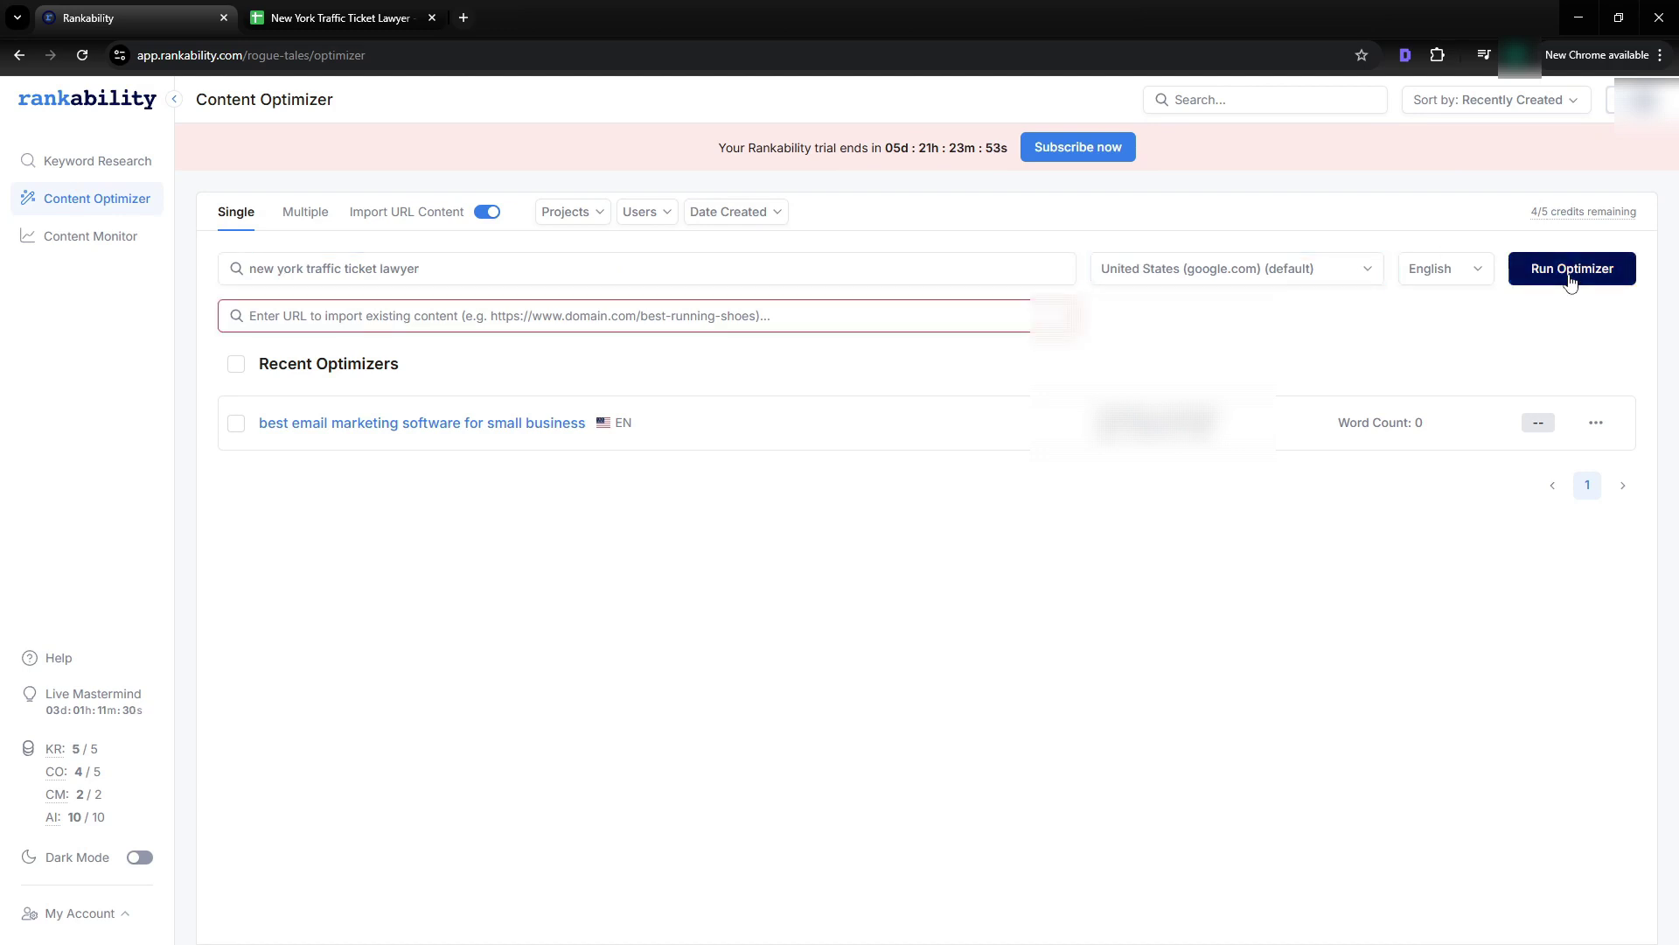
left_click(250, 14)
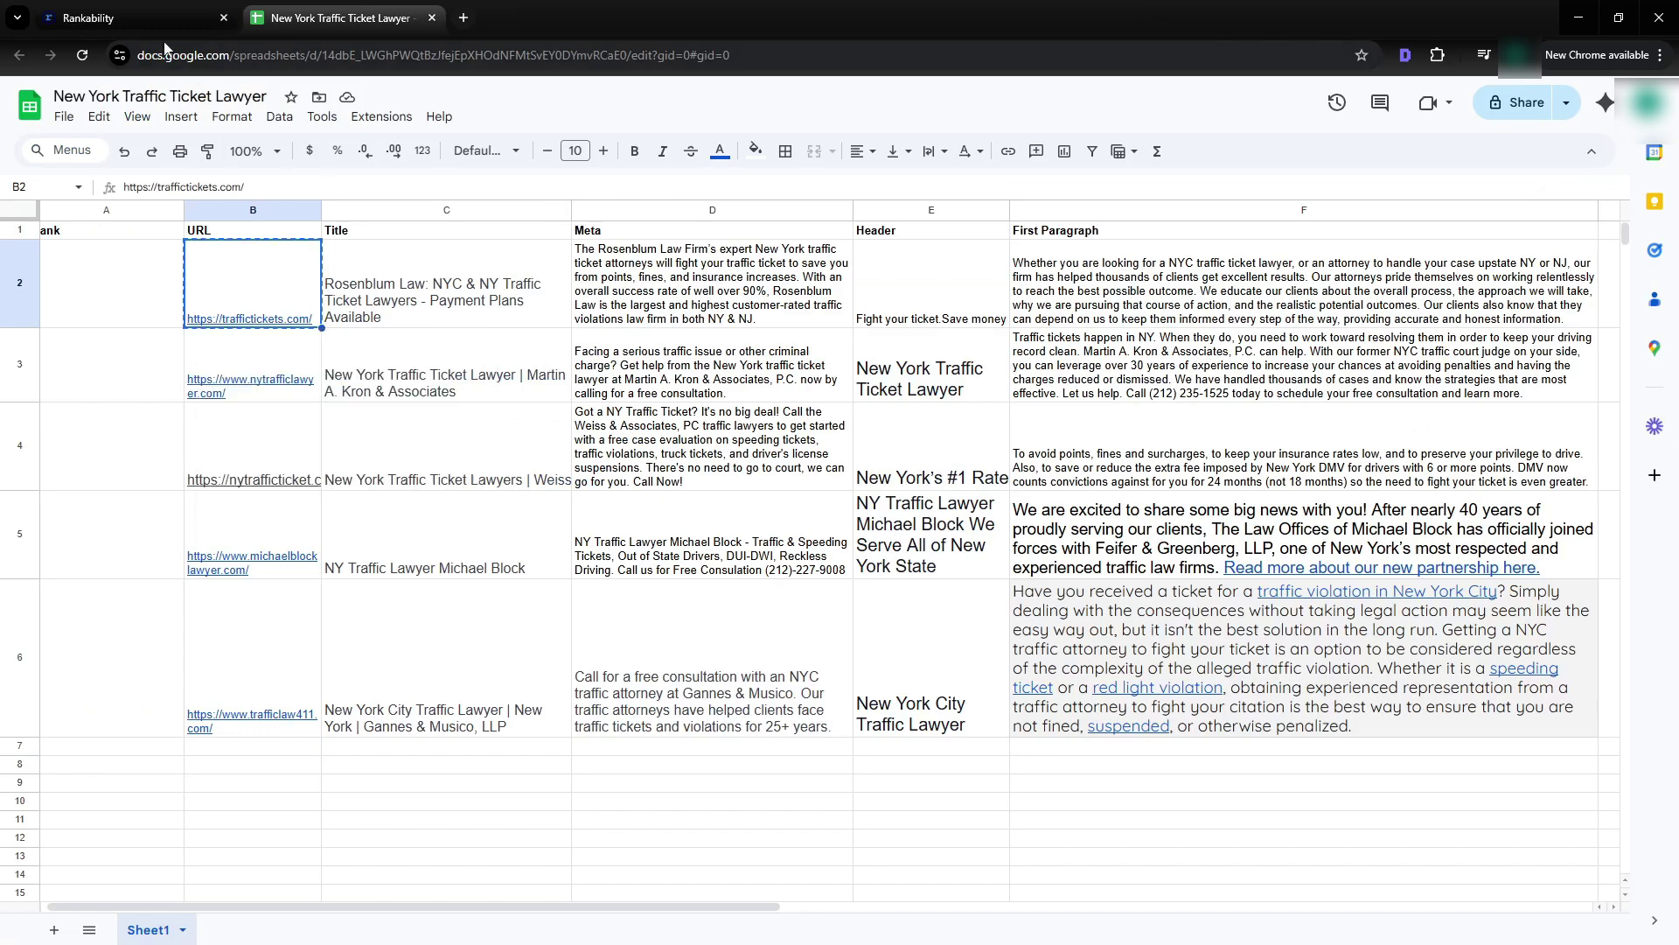
left_click(131, 18)
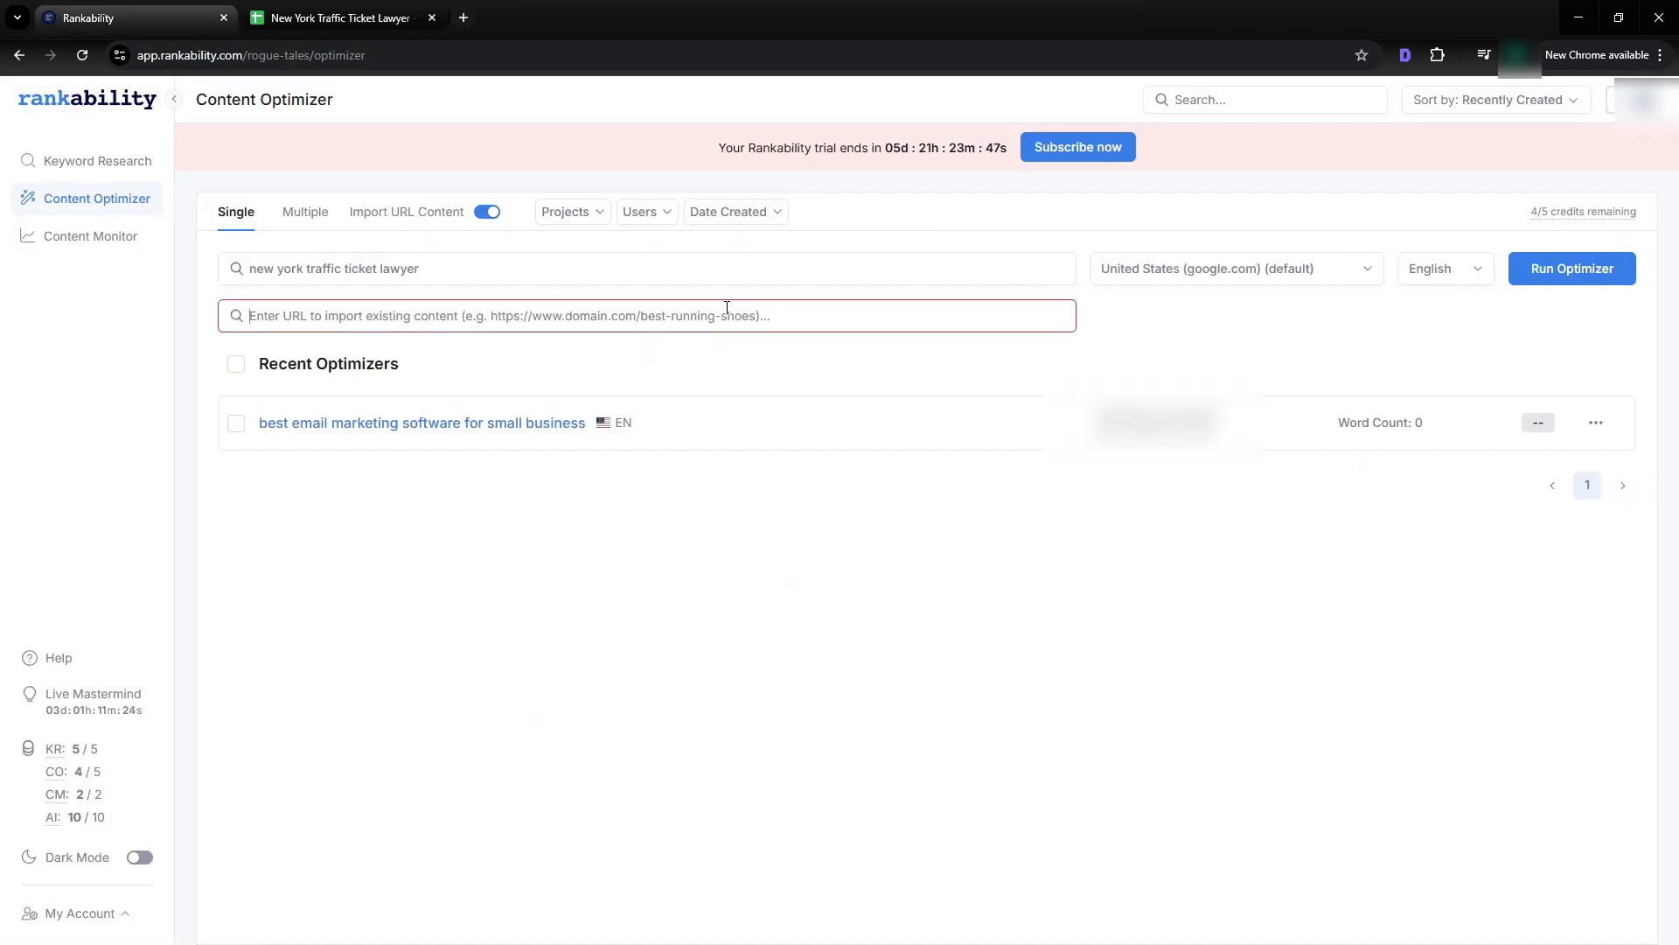
key("ctrl+v")
left_click(1566, 278)
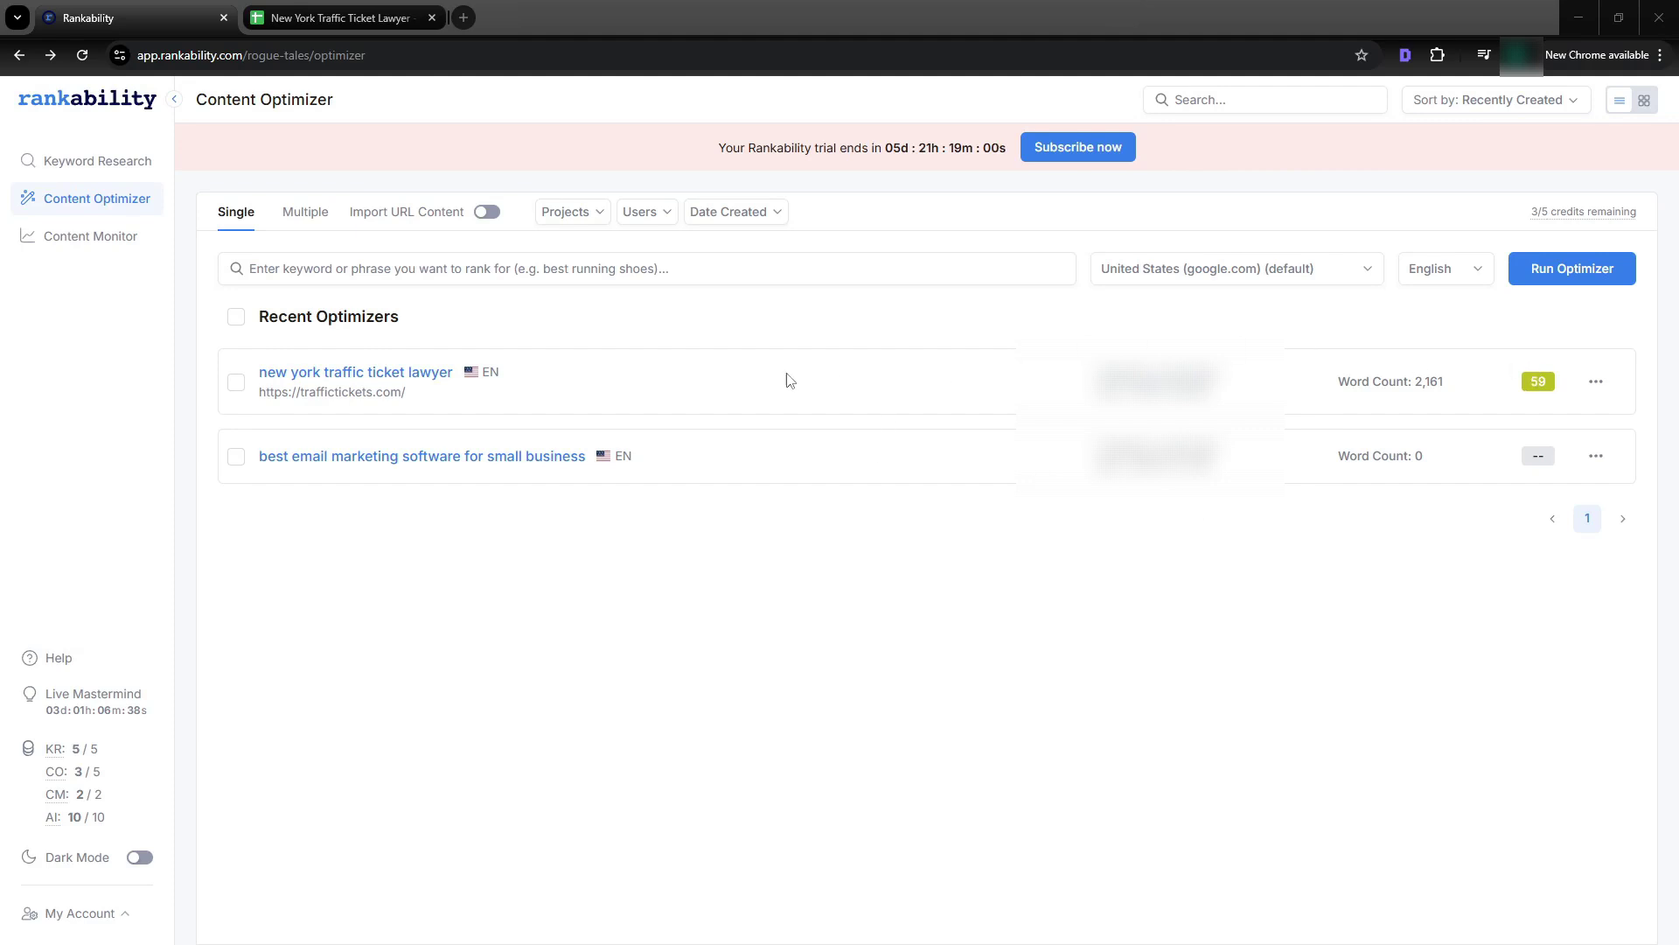
- Open the "new york traffic ticket lawyer" optimizer and record traffictickets.com's Rankability Score of 59 in cell G2 of the spreadsheet
left_click(398, 373)
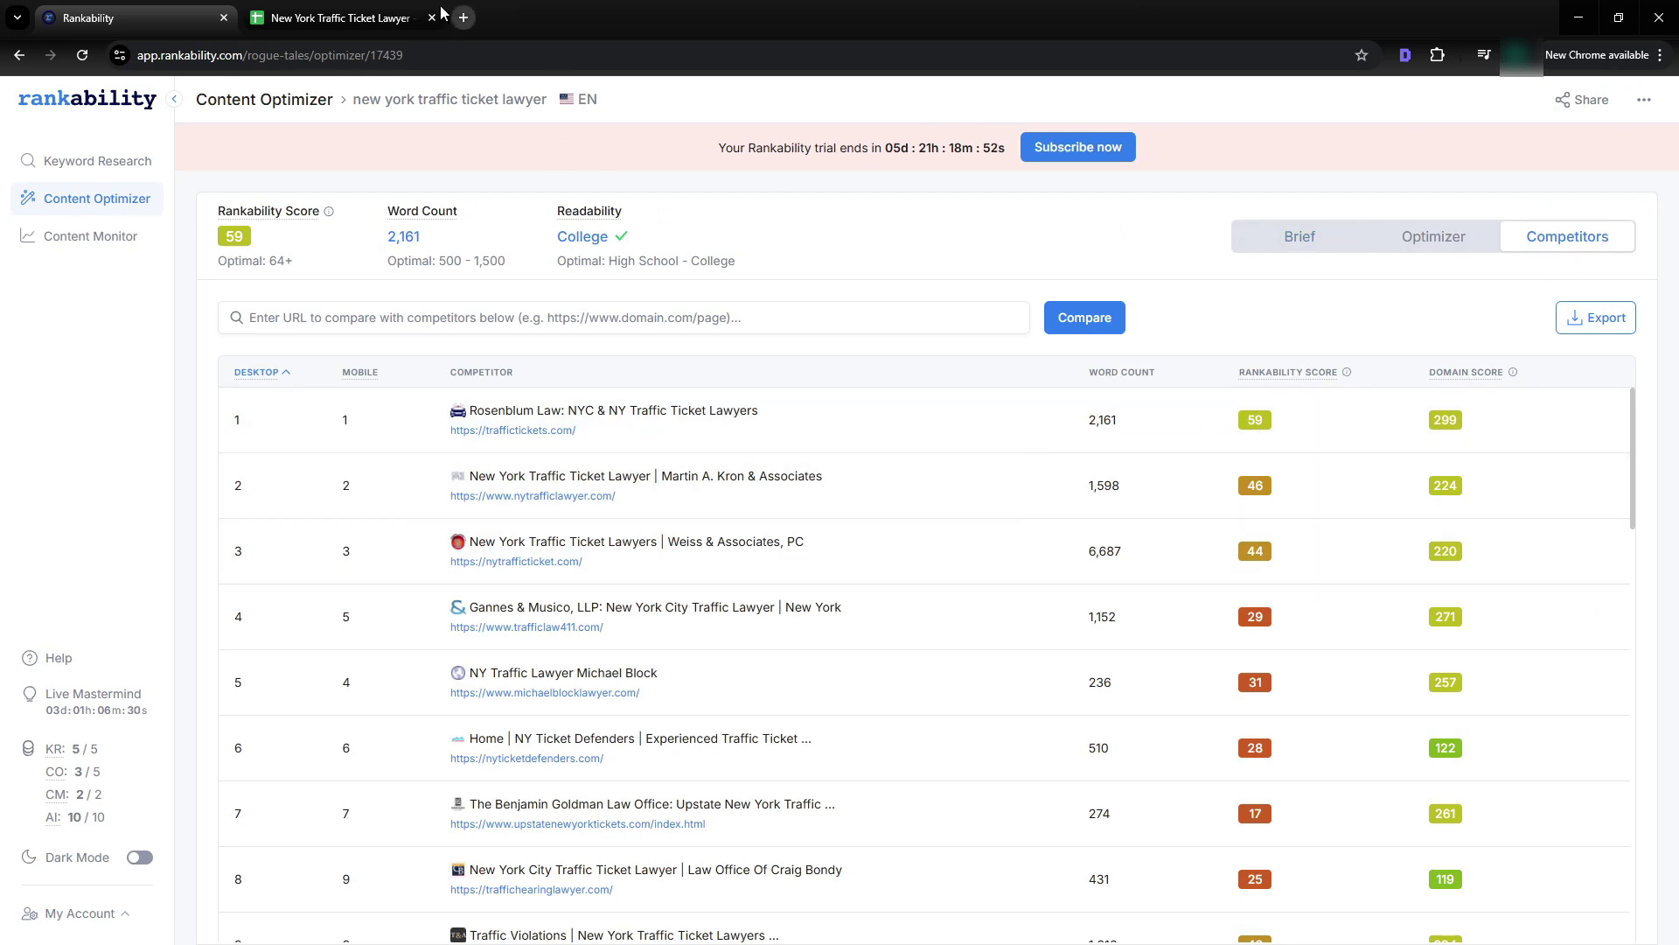
left_click(402, 18)
left_click(1275, 278)
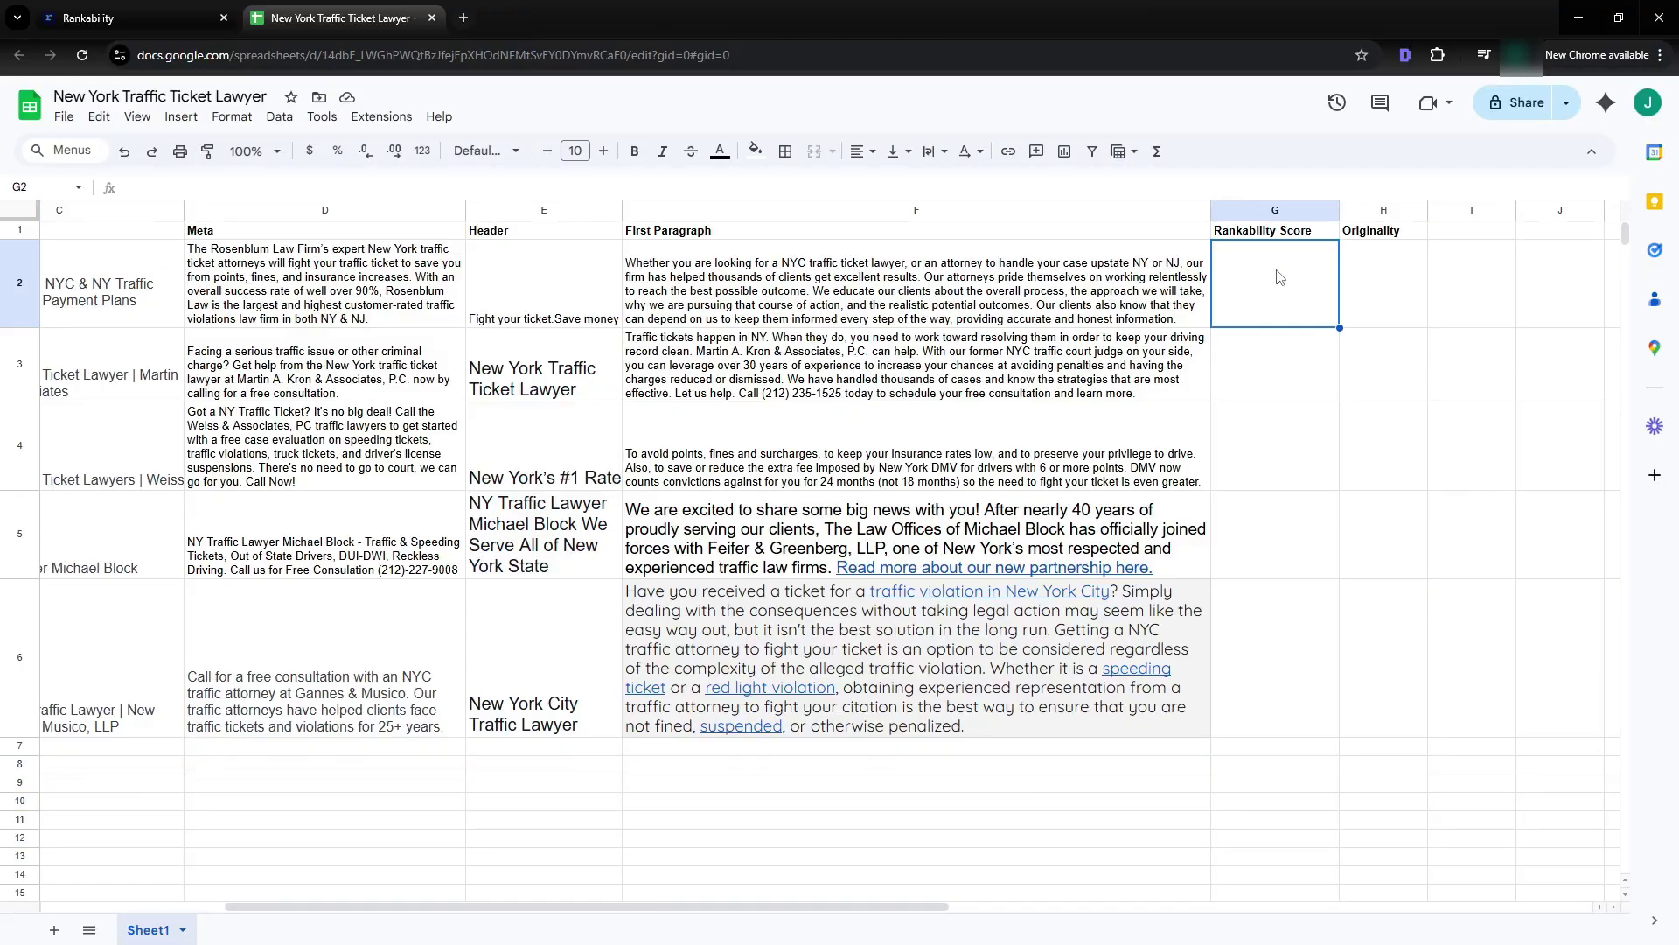
type("59")
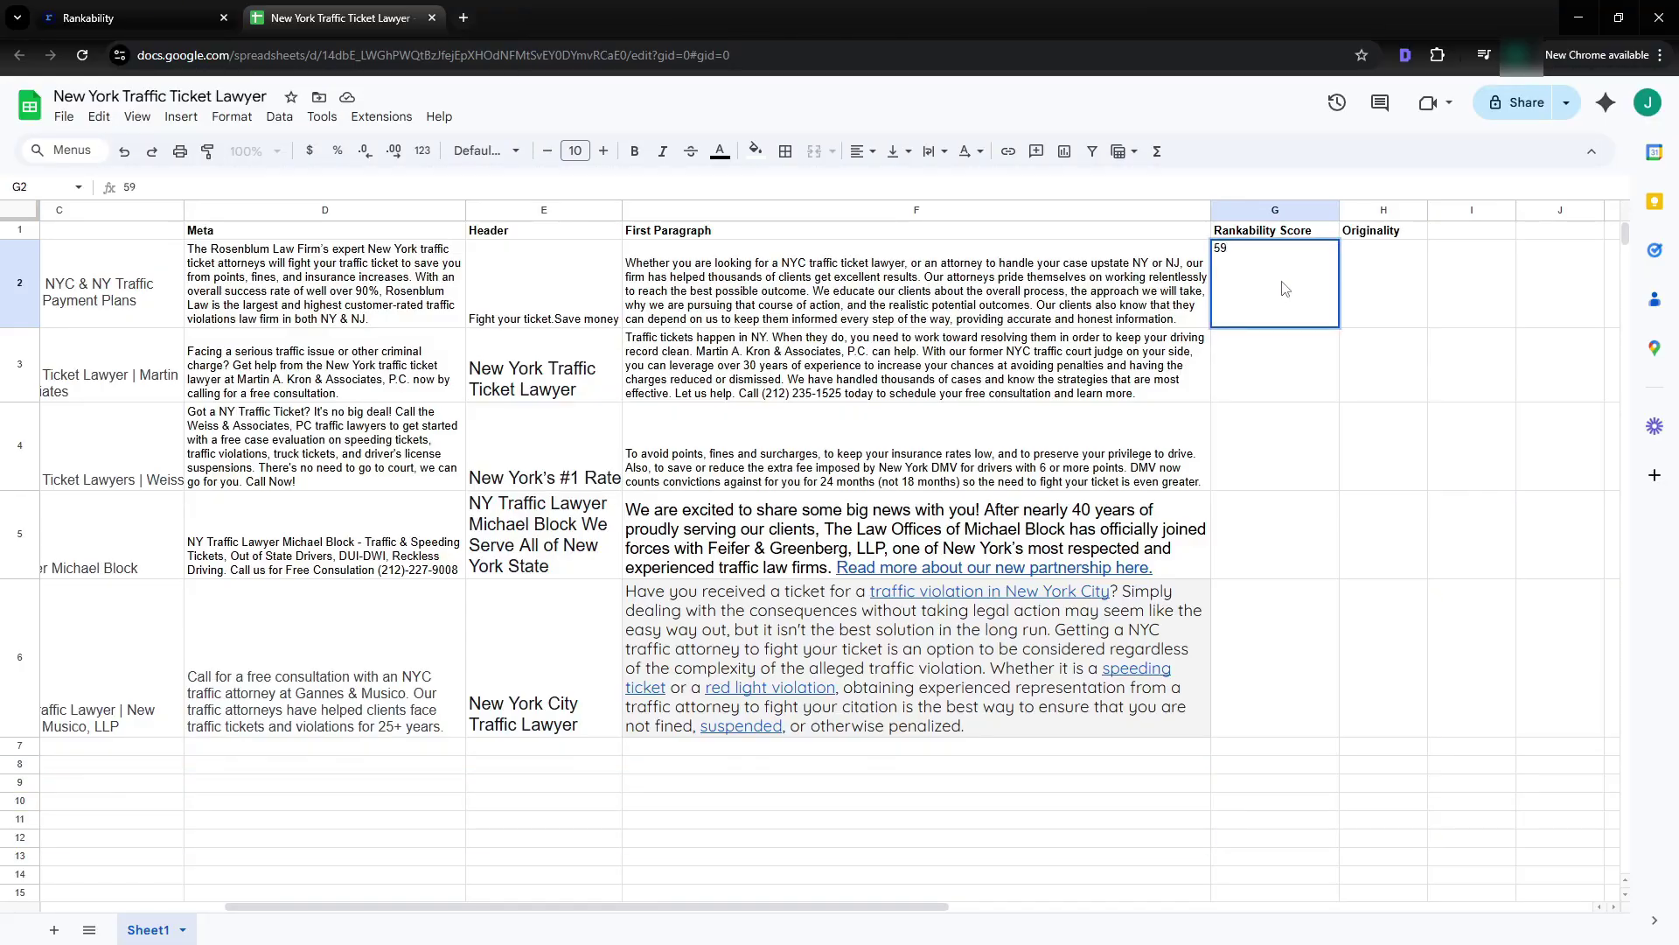
key("Return")
- Look up nytrafficlawyer.com's Rankability Score among the competitors and enter 46 in cell G3 of the spreadsheet
left_click(131, 17)
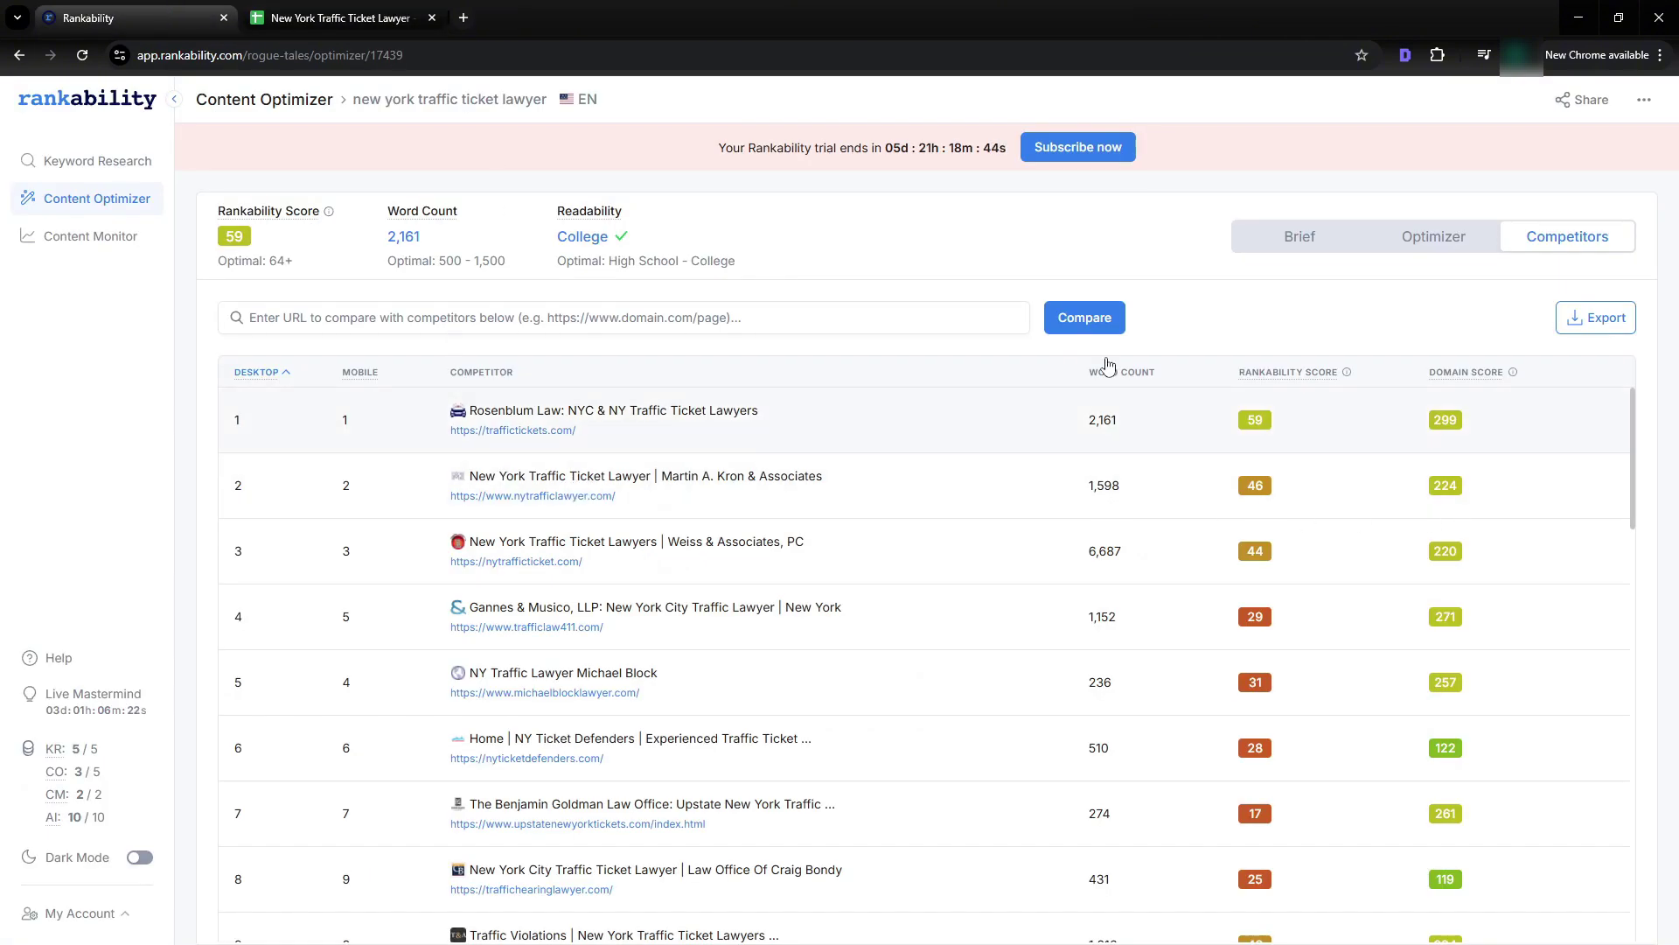
left_click(342, 17)
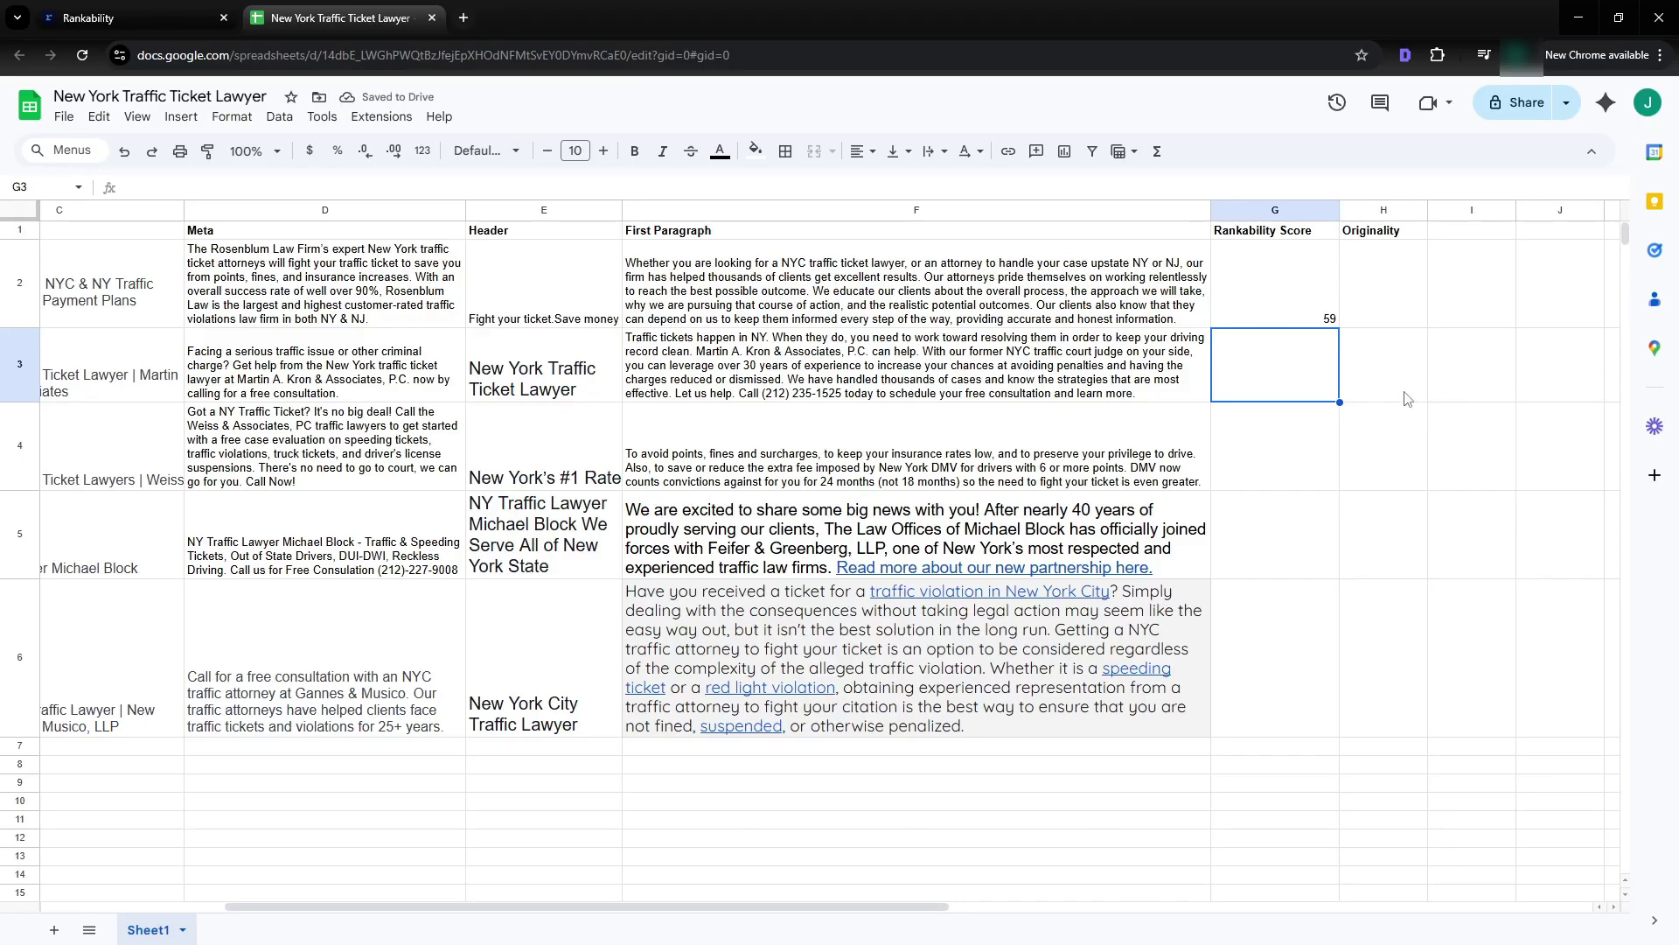
type("46")
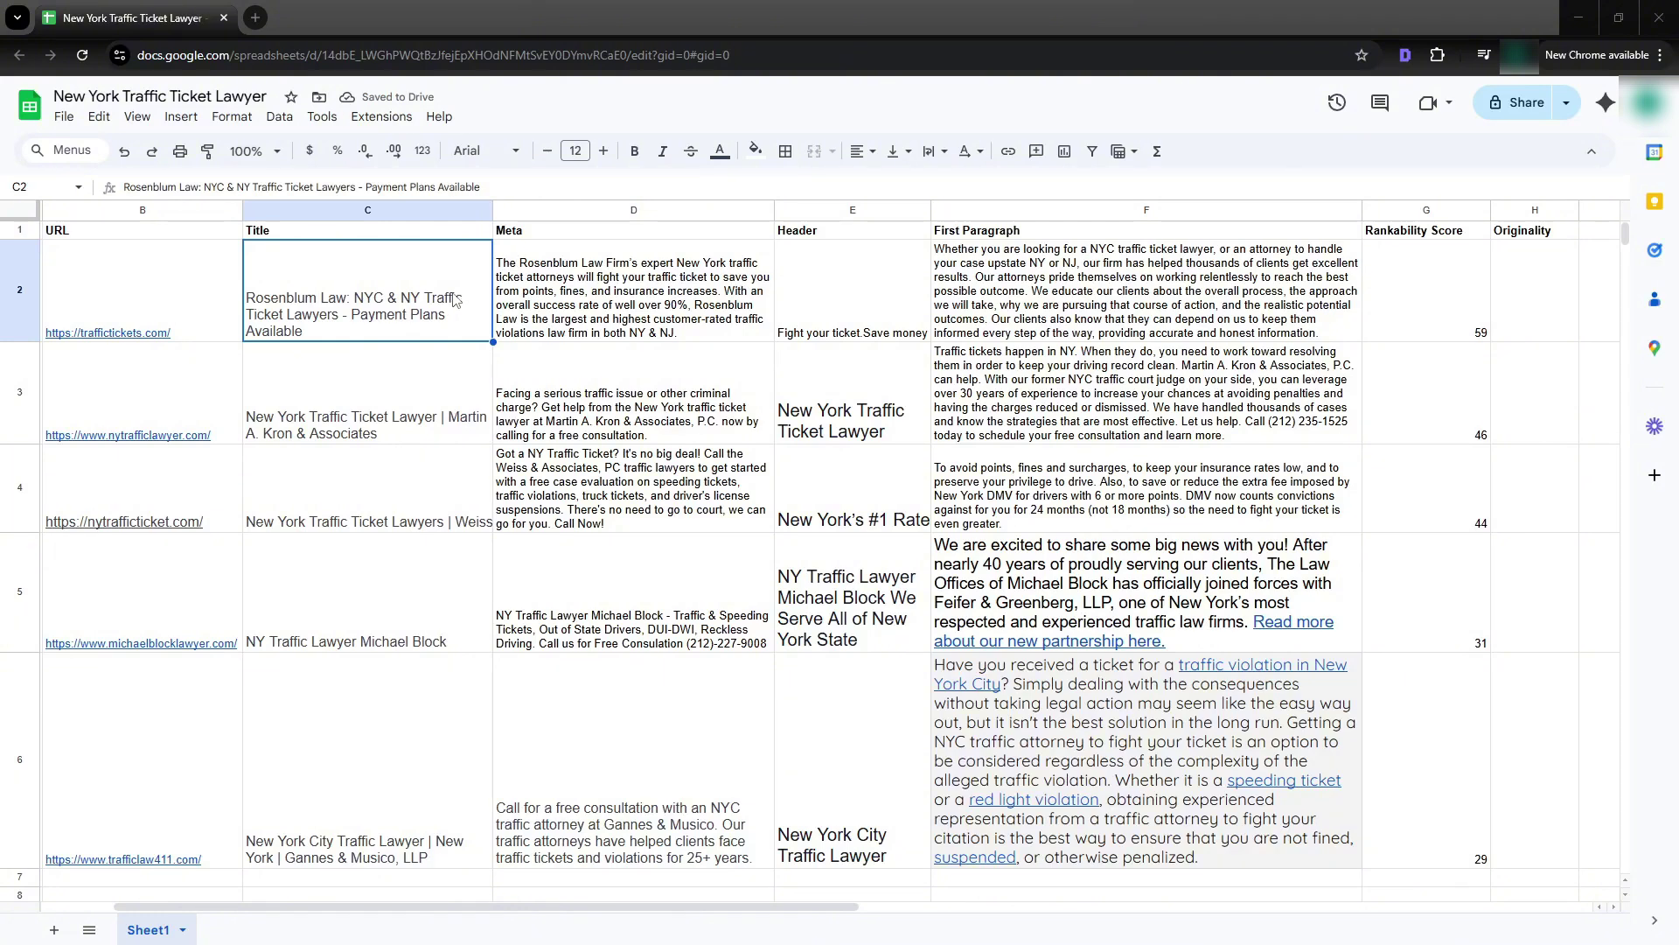
- Highlight the nytrafficlawyer.com and nytrafficticket.com URLs in cells B3:B4 with a yellow fill
left_click(225, 232)
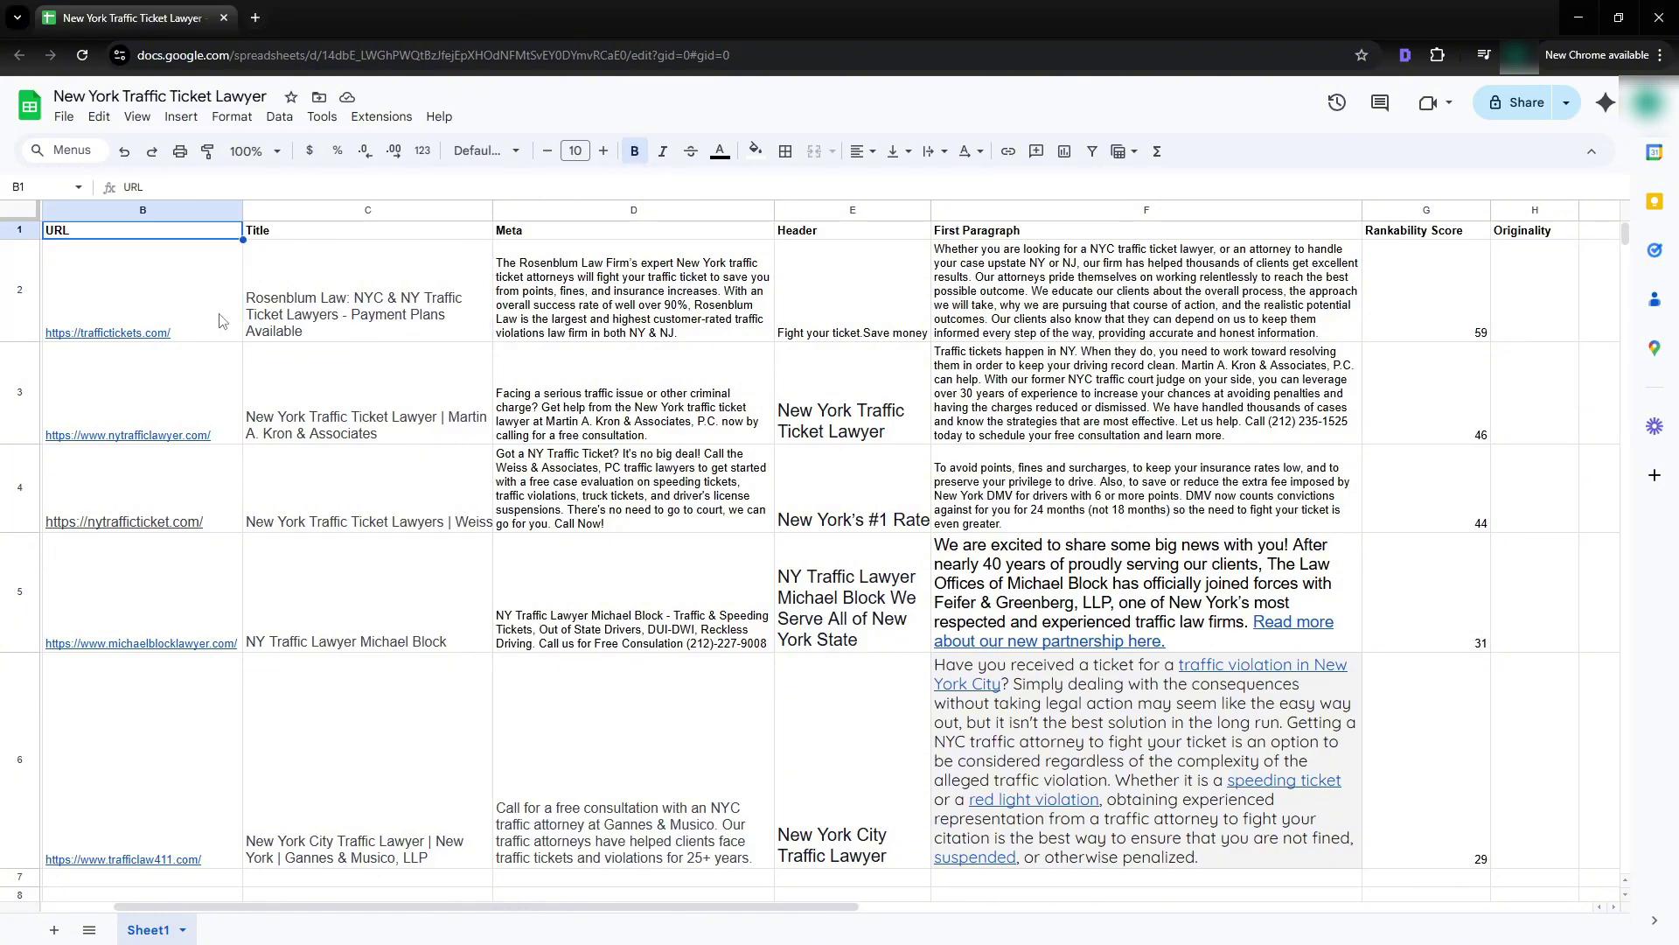
mouse_move(224, 398)
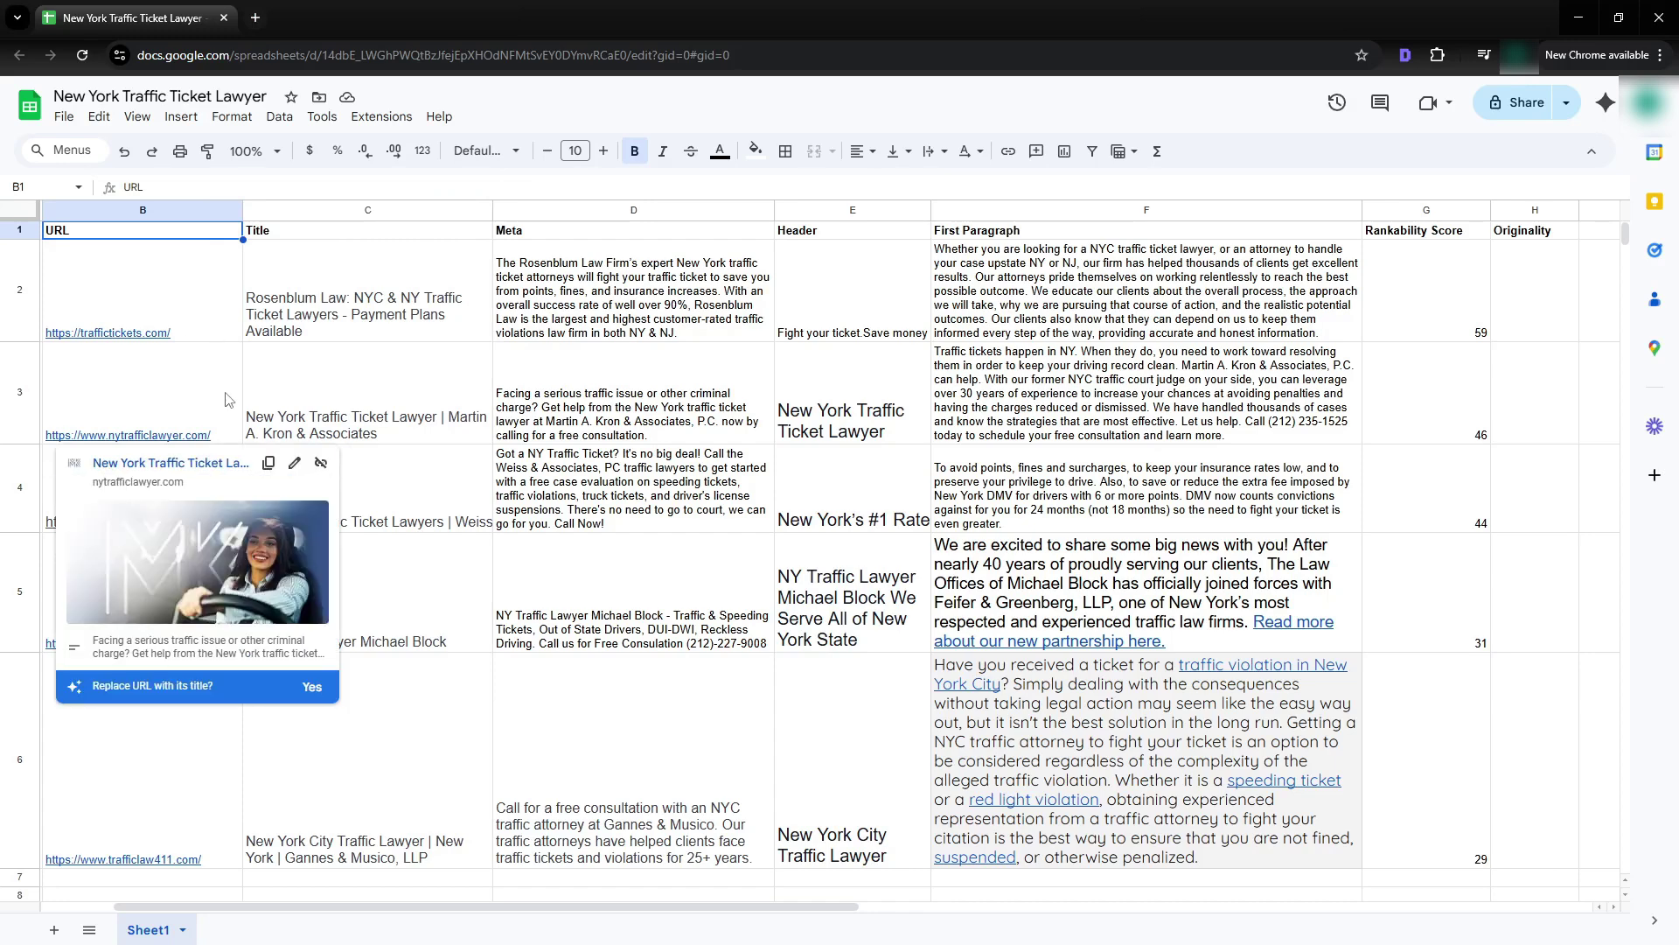
left_click_drag(218, 403, 222, 497)
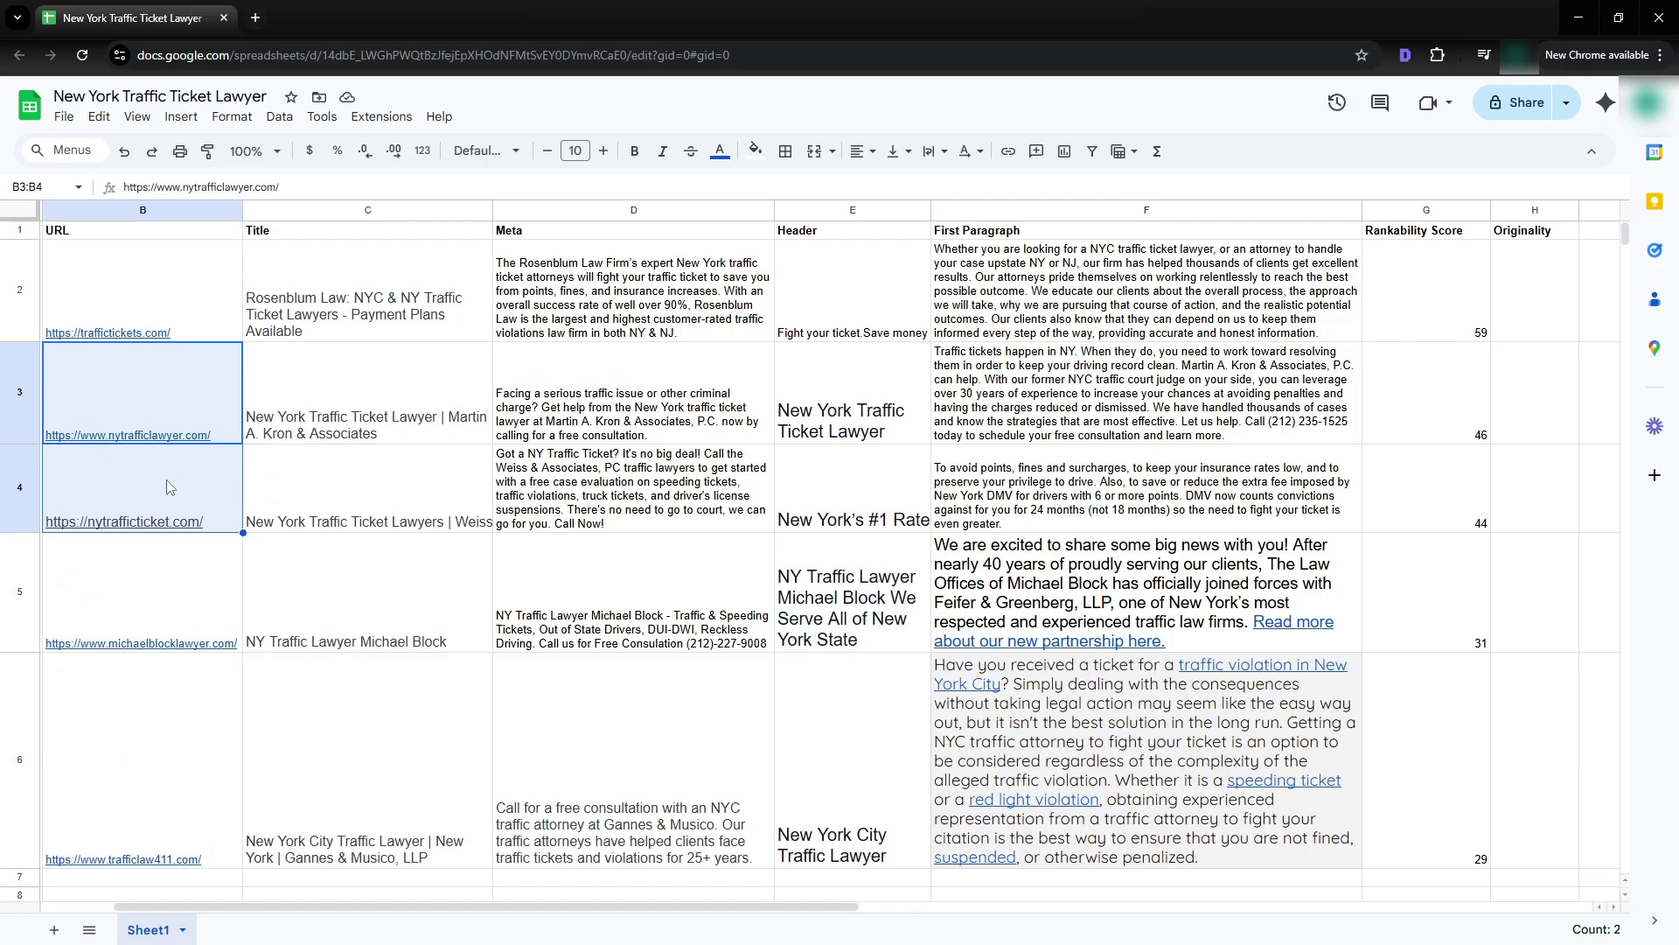
mouse_move(147, 448)
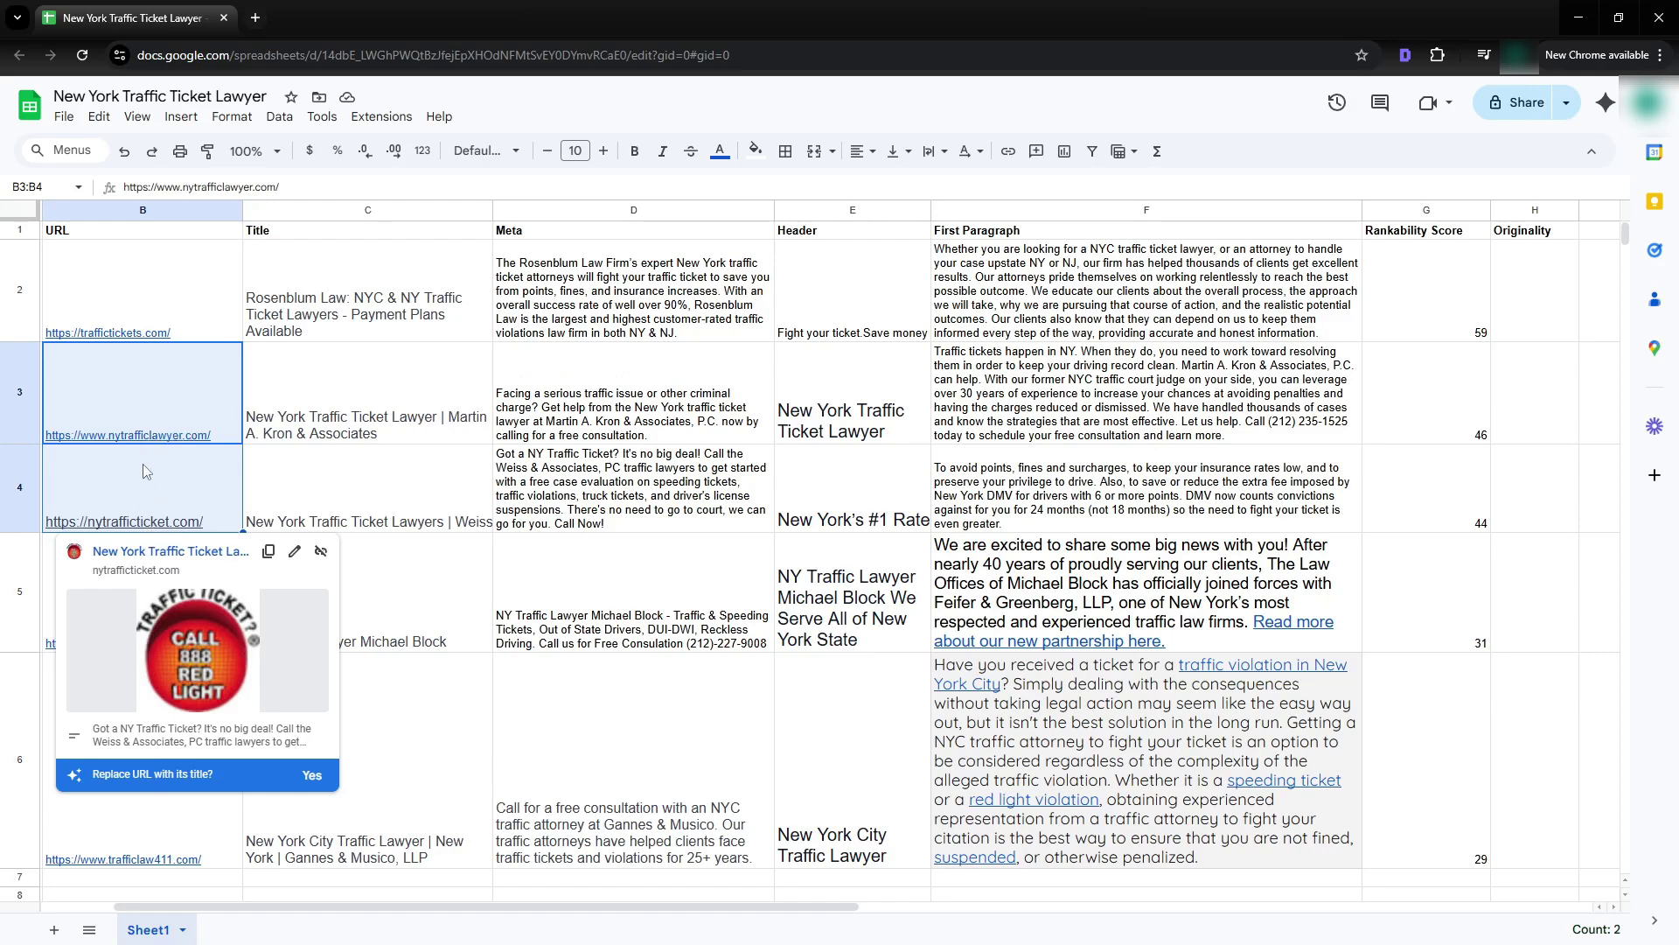
left_click(756, 150)
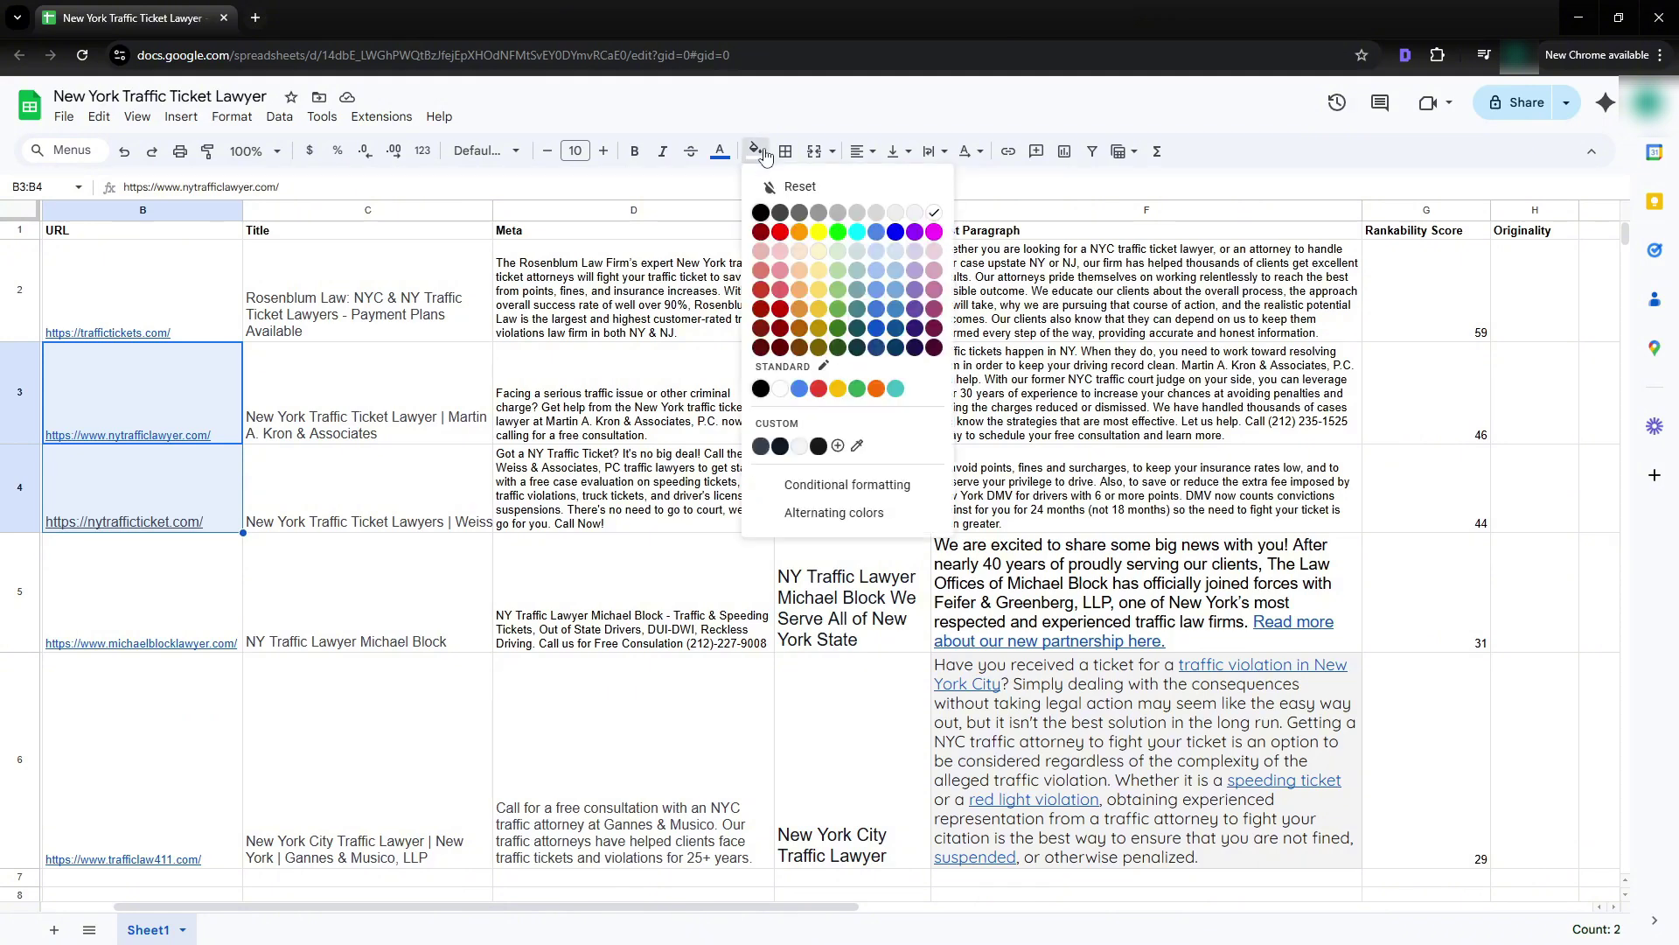
left_click(820, 236)
left_click(354, 337)
- Examine the remaining competitor URLs in column B and the page titles in column C for use of the target keyword
left_click(235, 322)
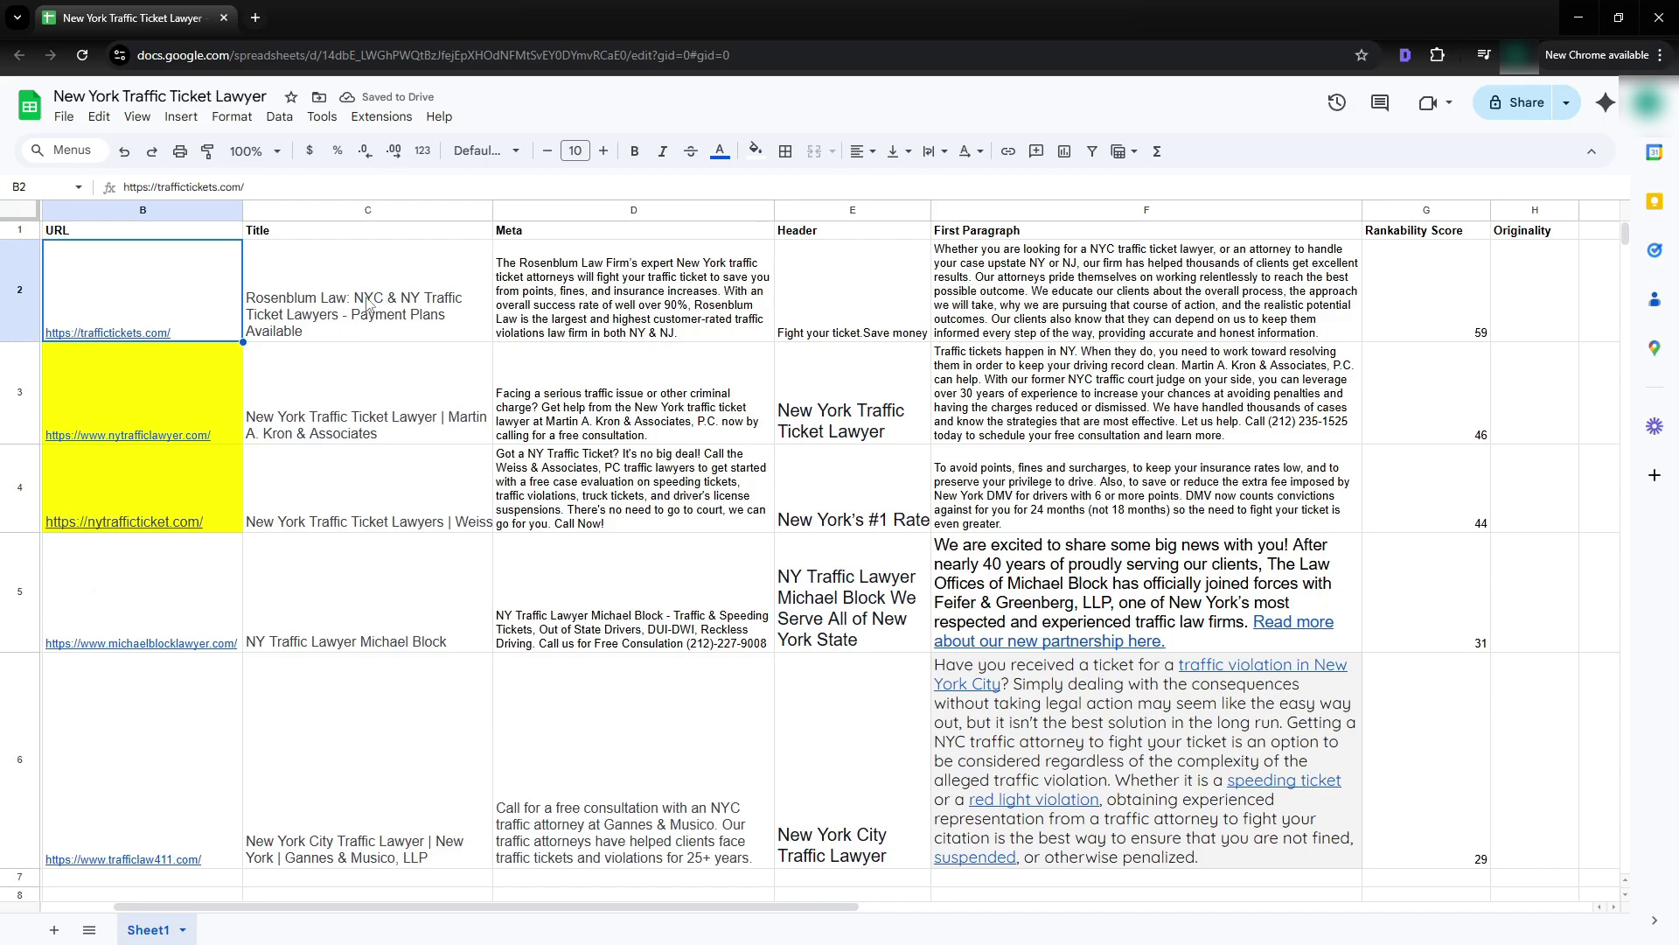
left_click(218, 584)
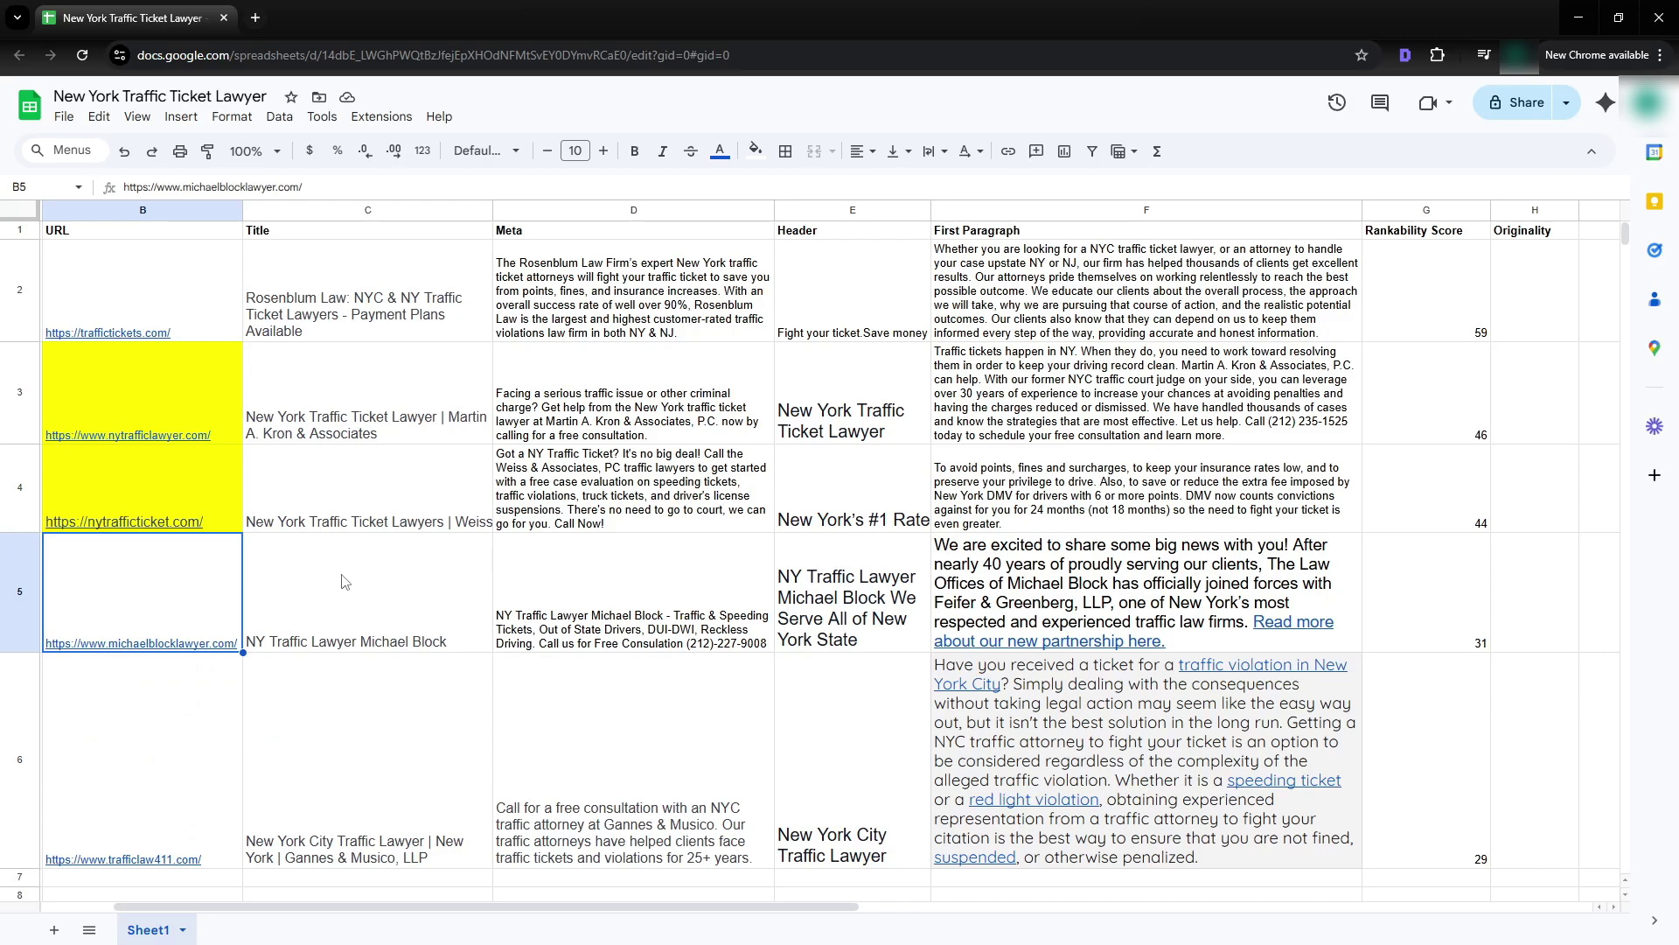
left_click(229, 734)
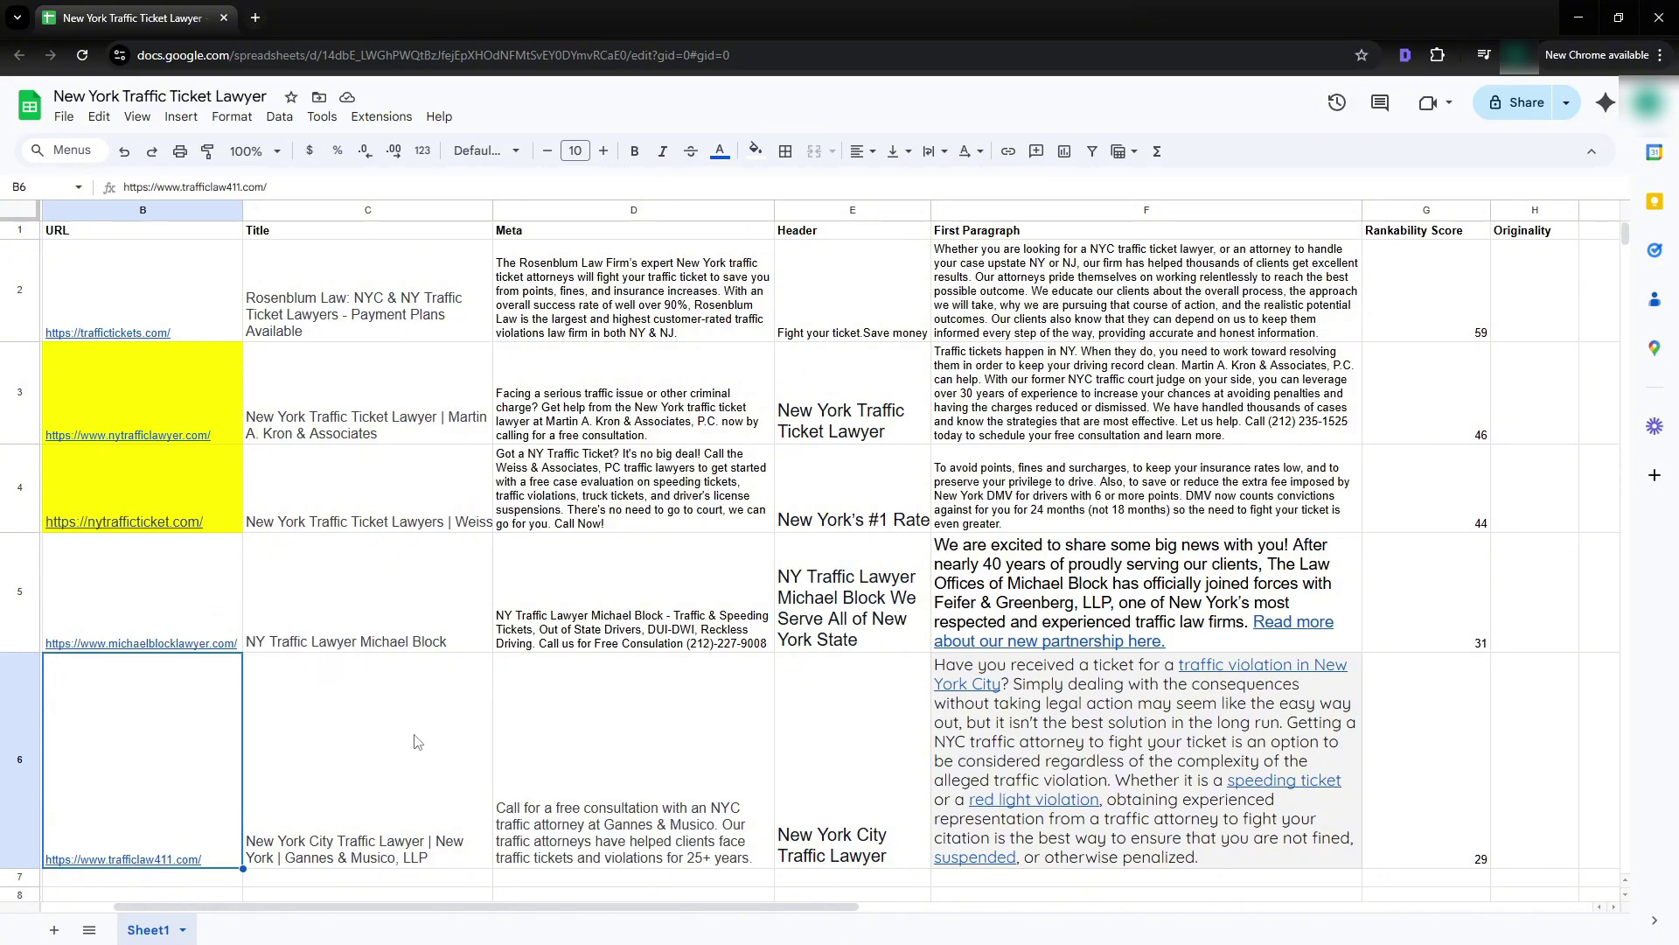
left_click(200, 278)
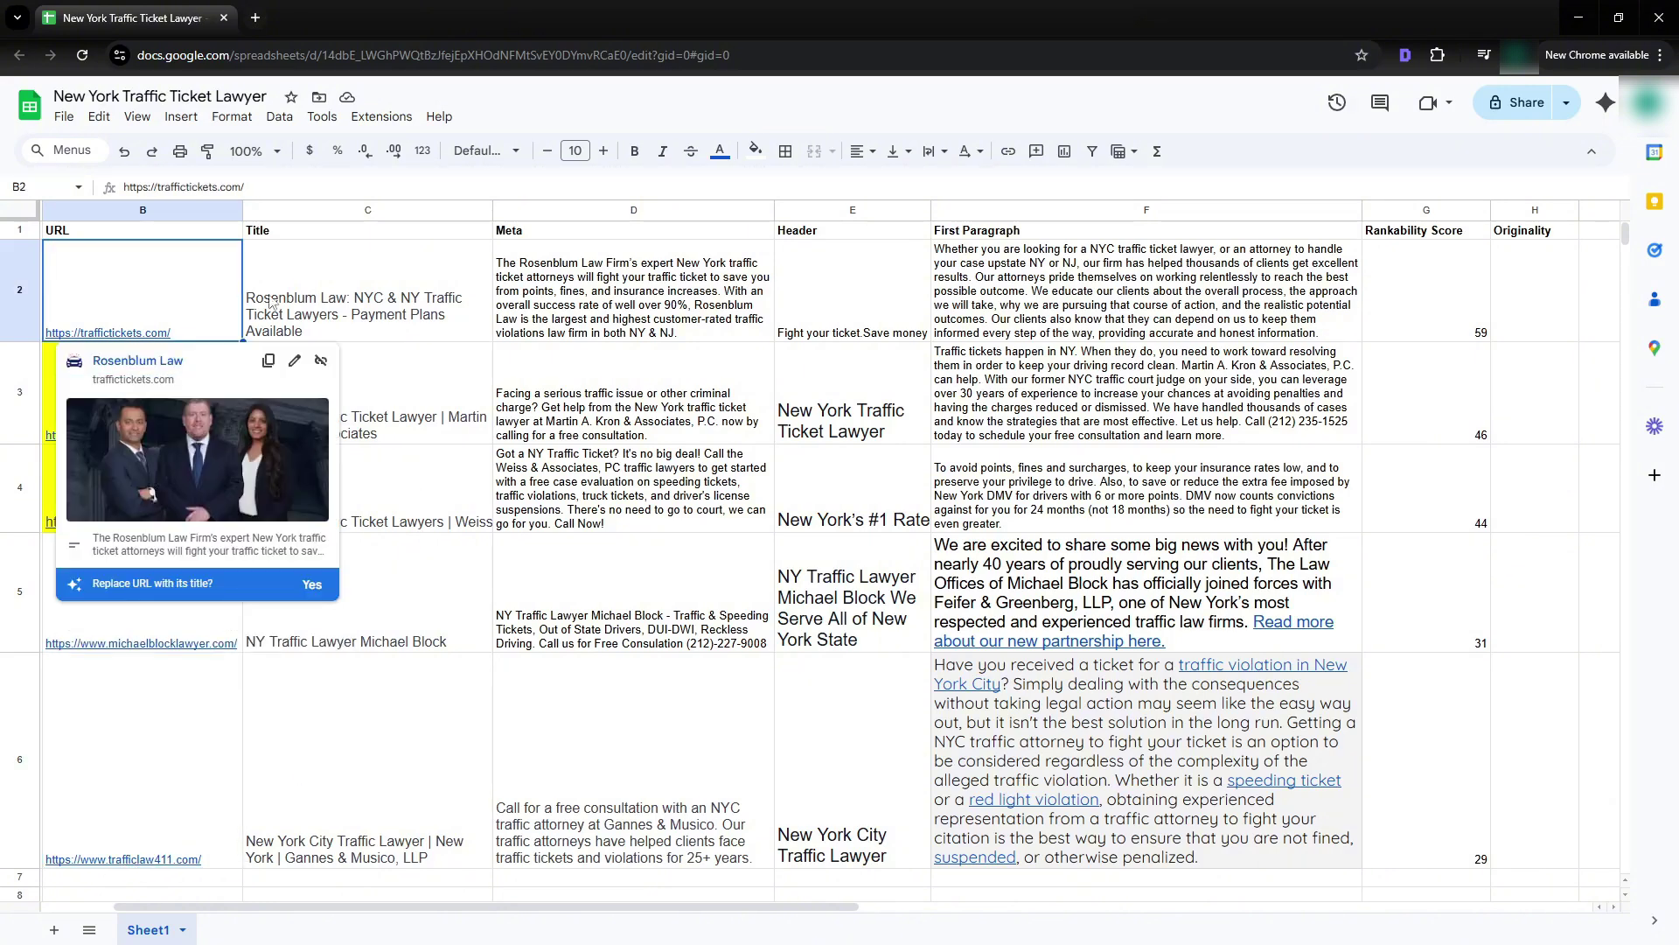
left_click(442, 639)
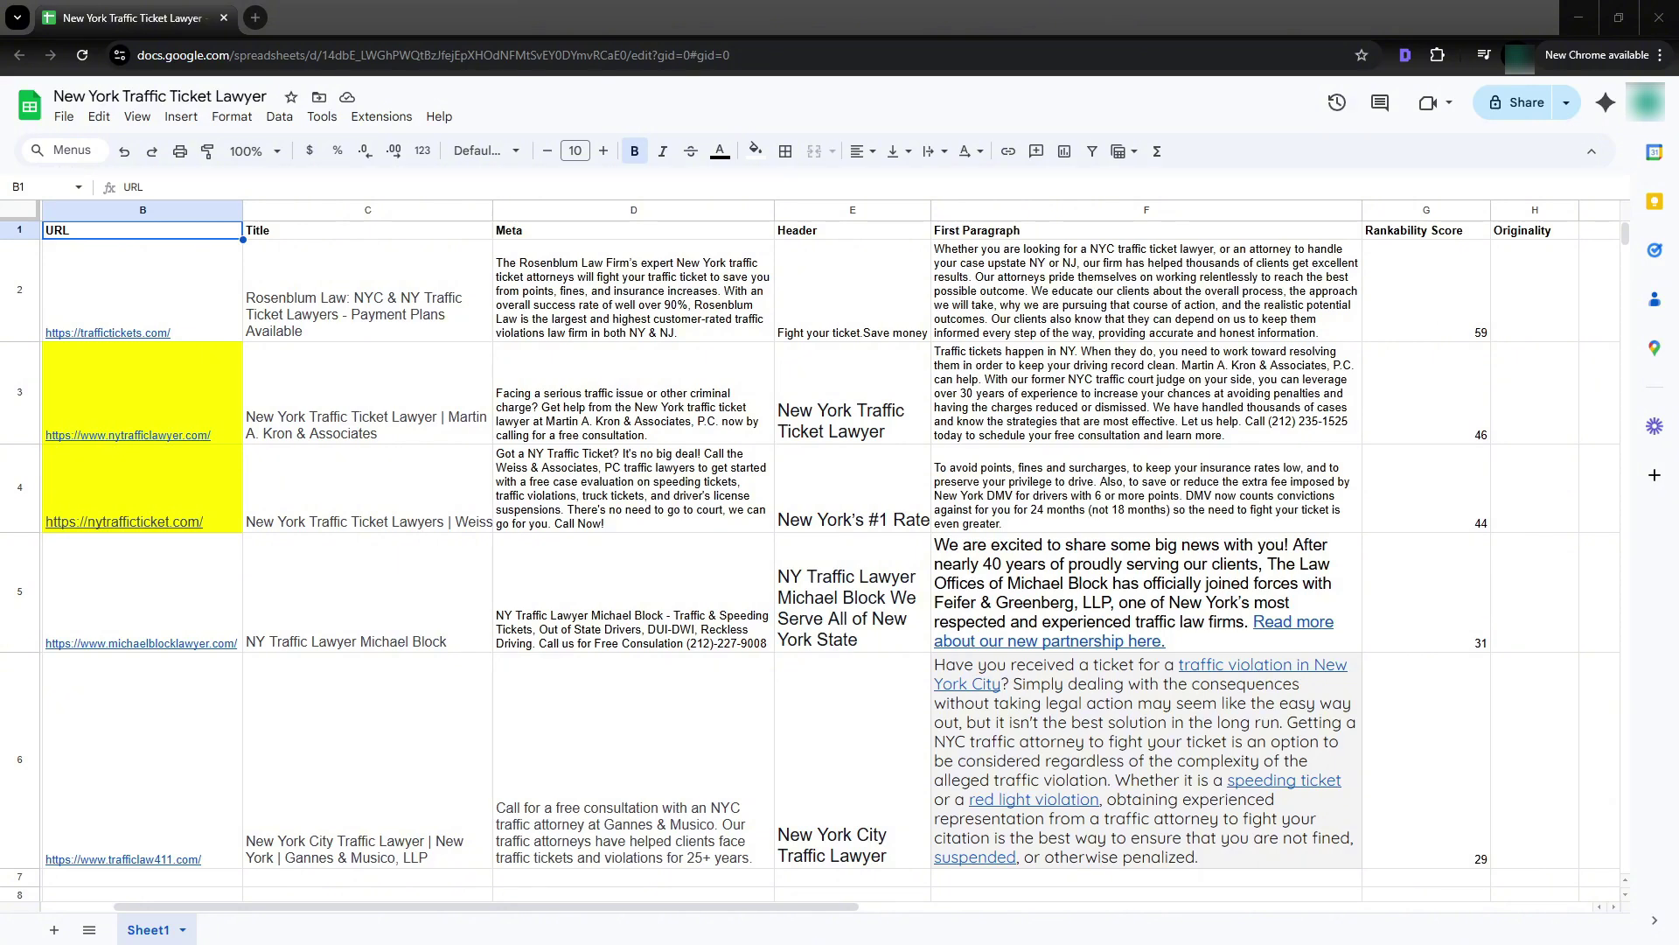
key("Right")
key("Down")
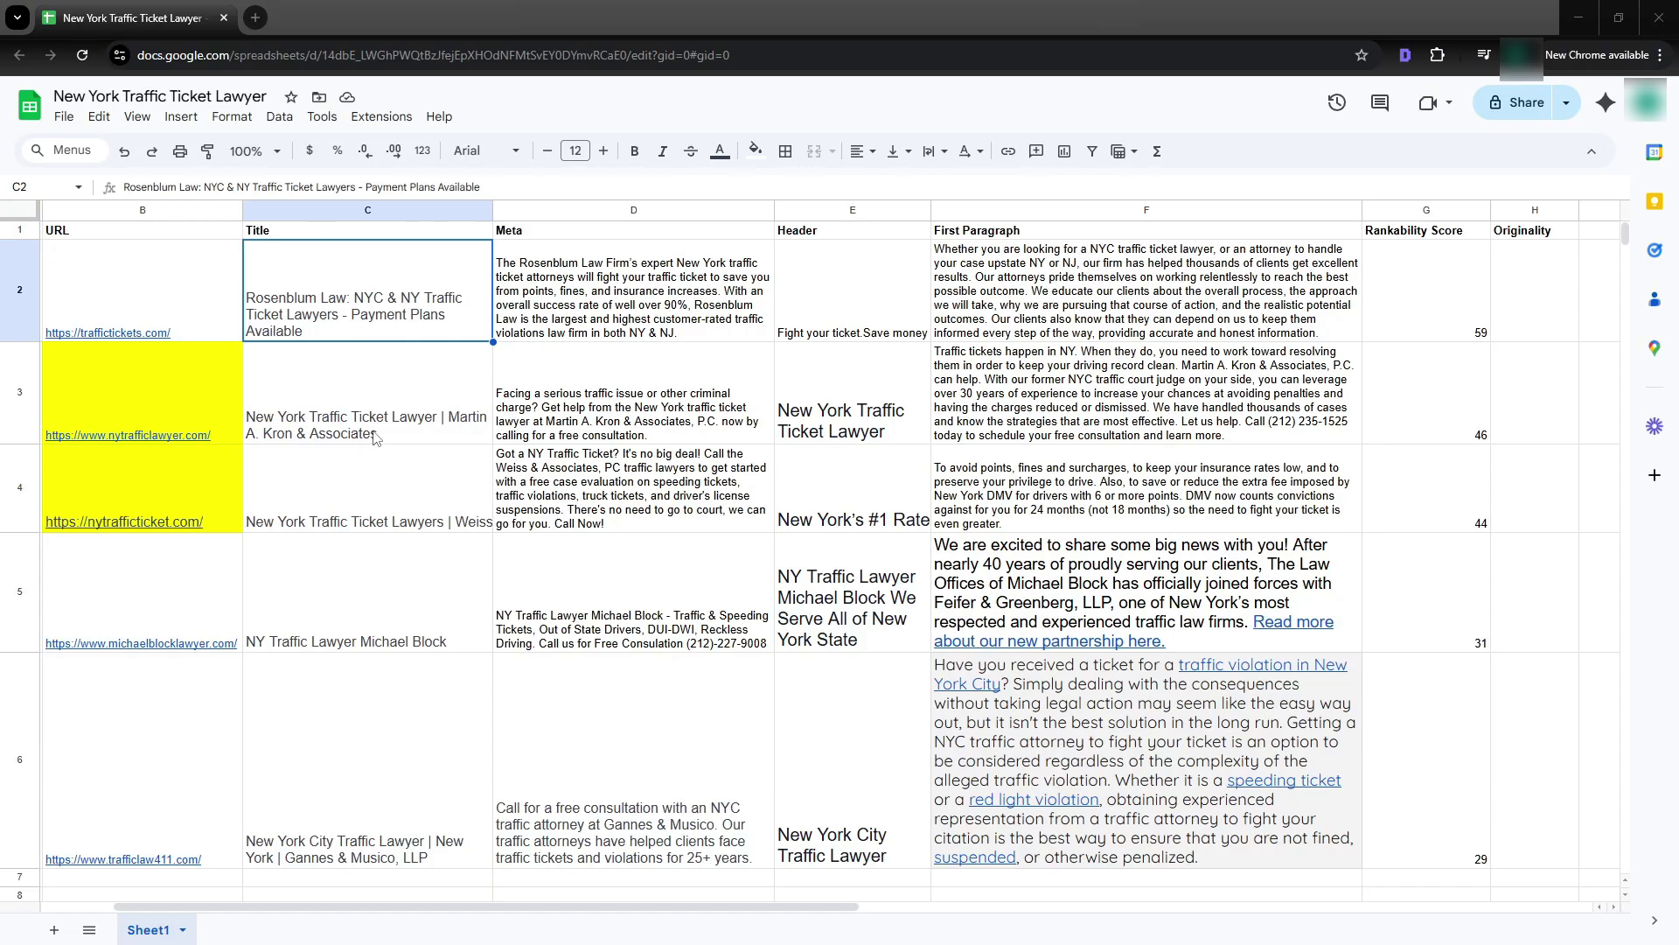
left_click(406, 408)
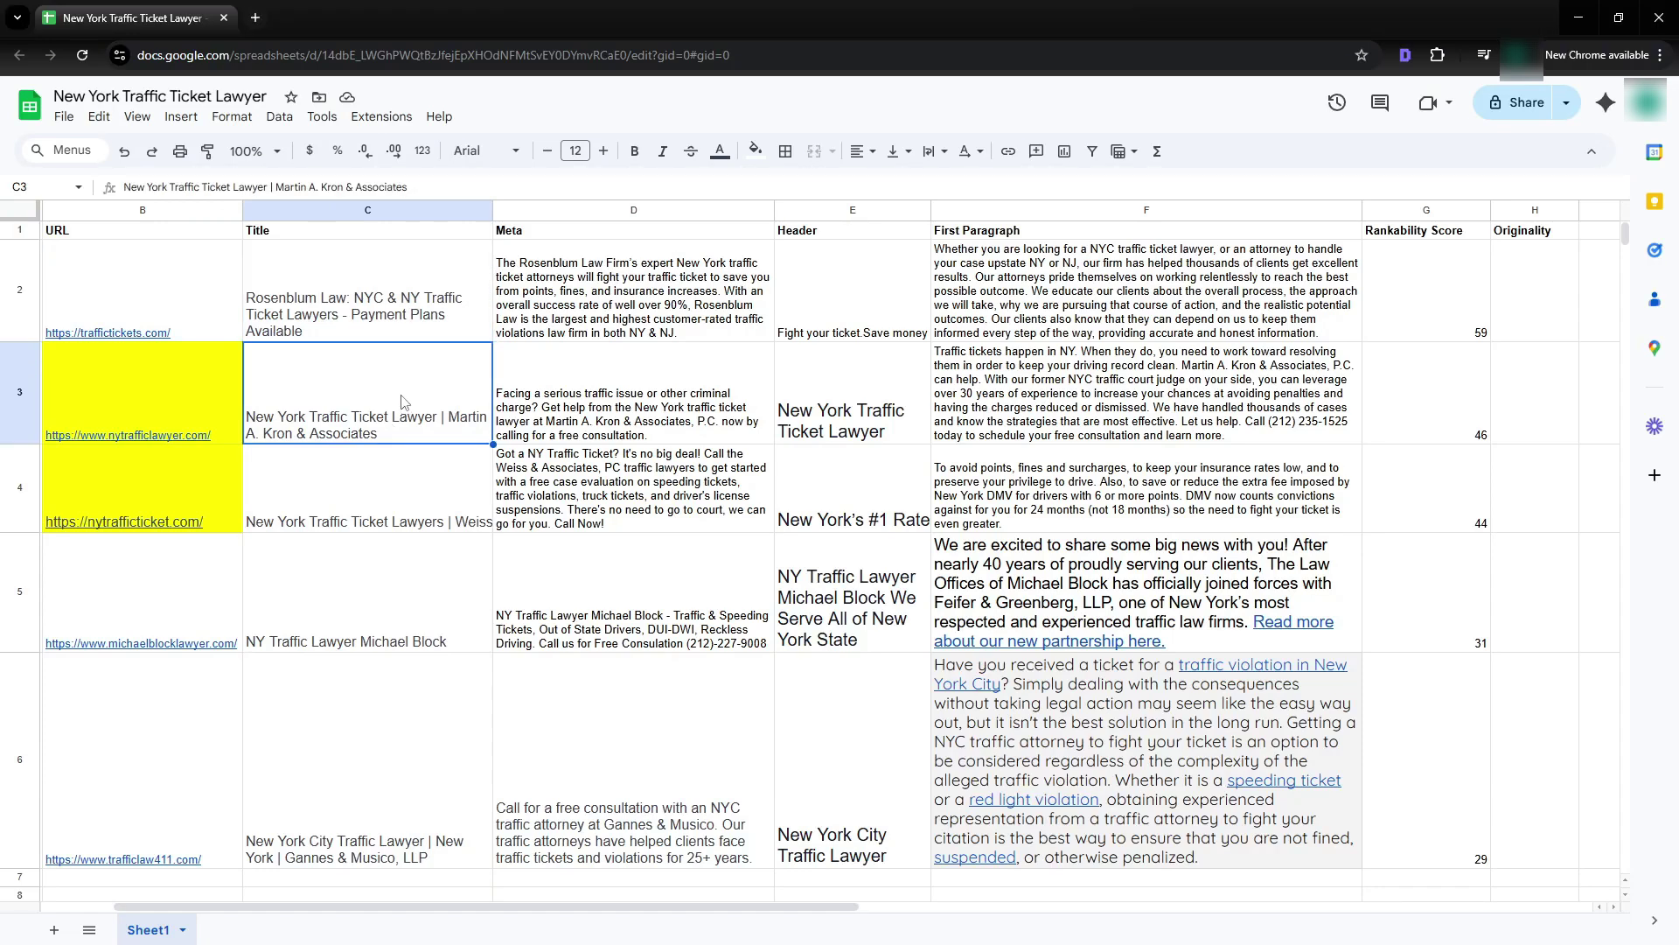
left_click(366, 516)
left_click(364, 742)
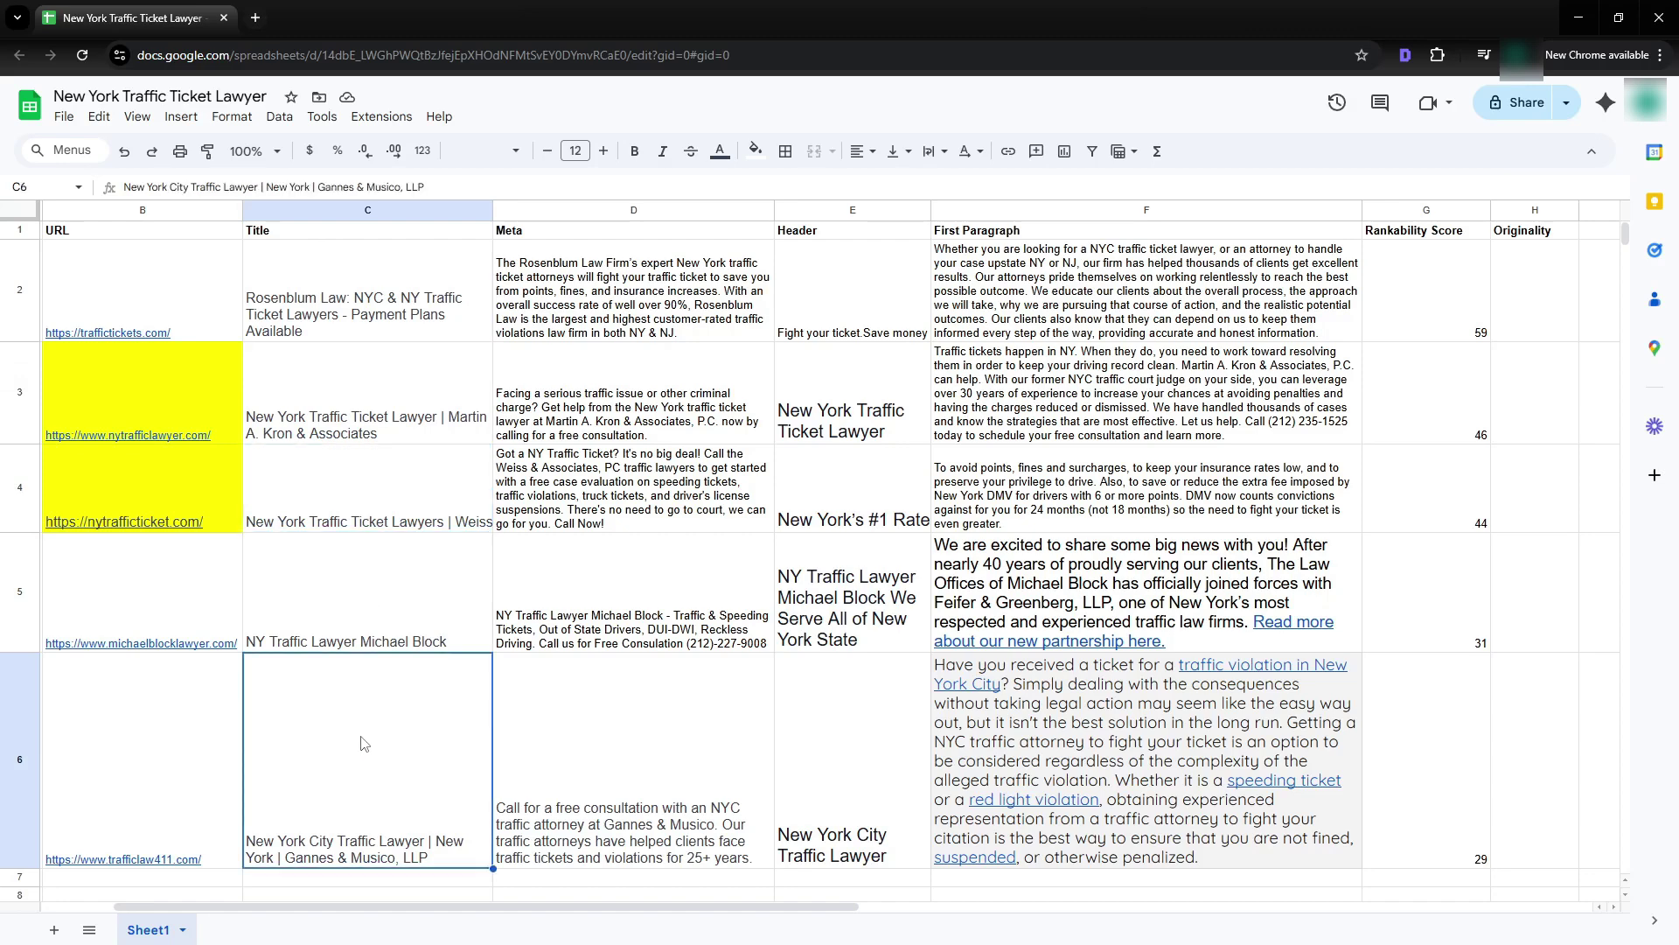
left_click(357, 619)
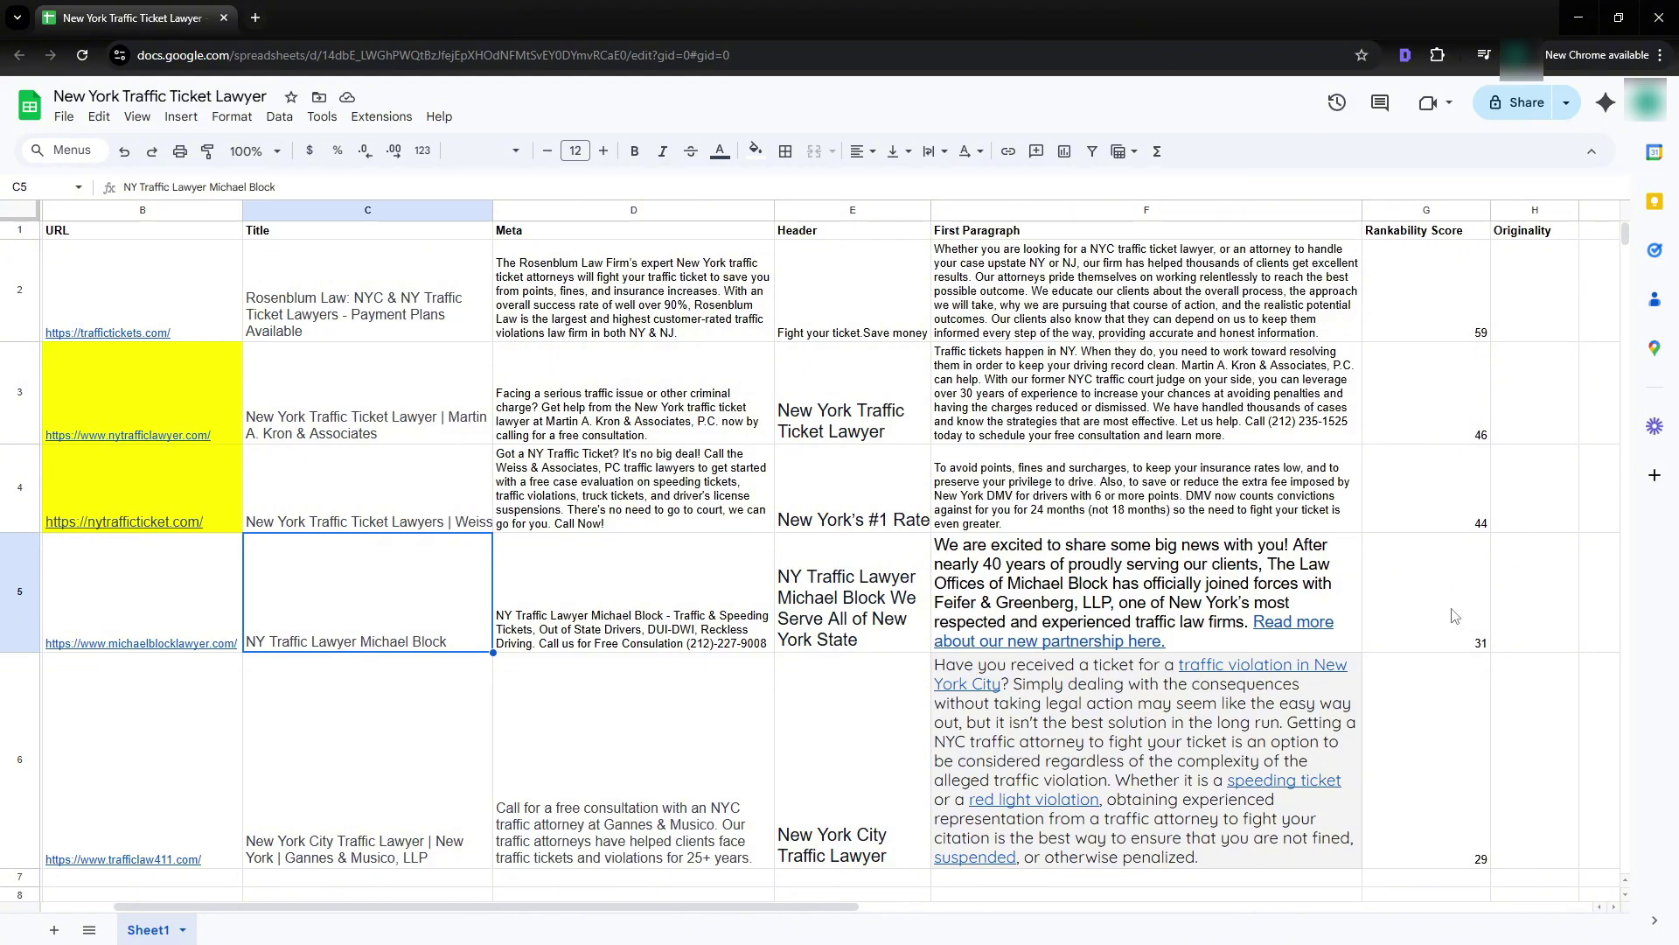
- Highlight the page titles in cells C2:C4 and C6 of the Title column with a yellow fill
mouse_move(155, 600)
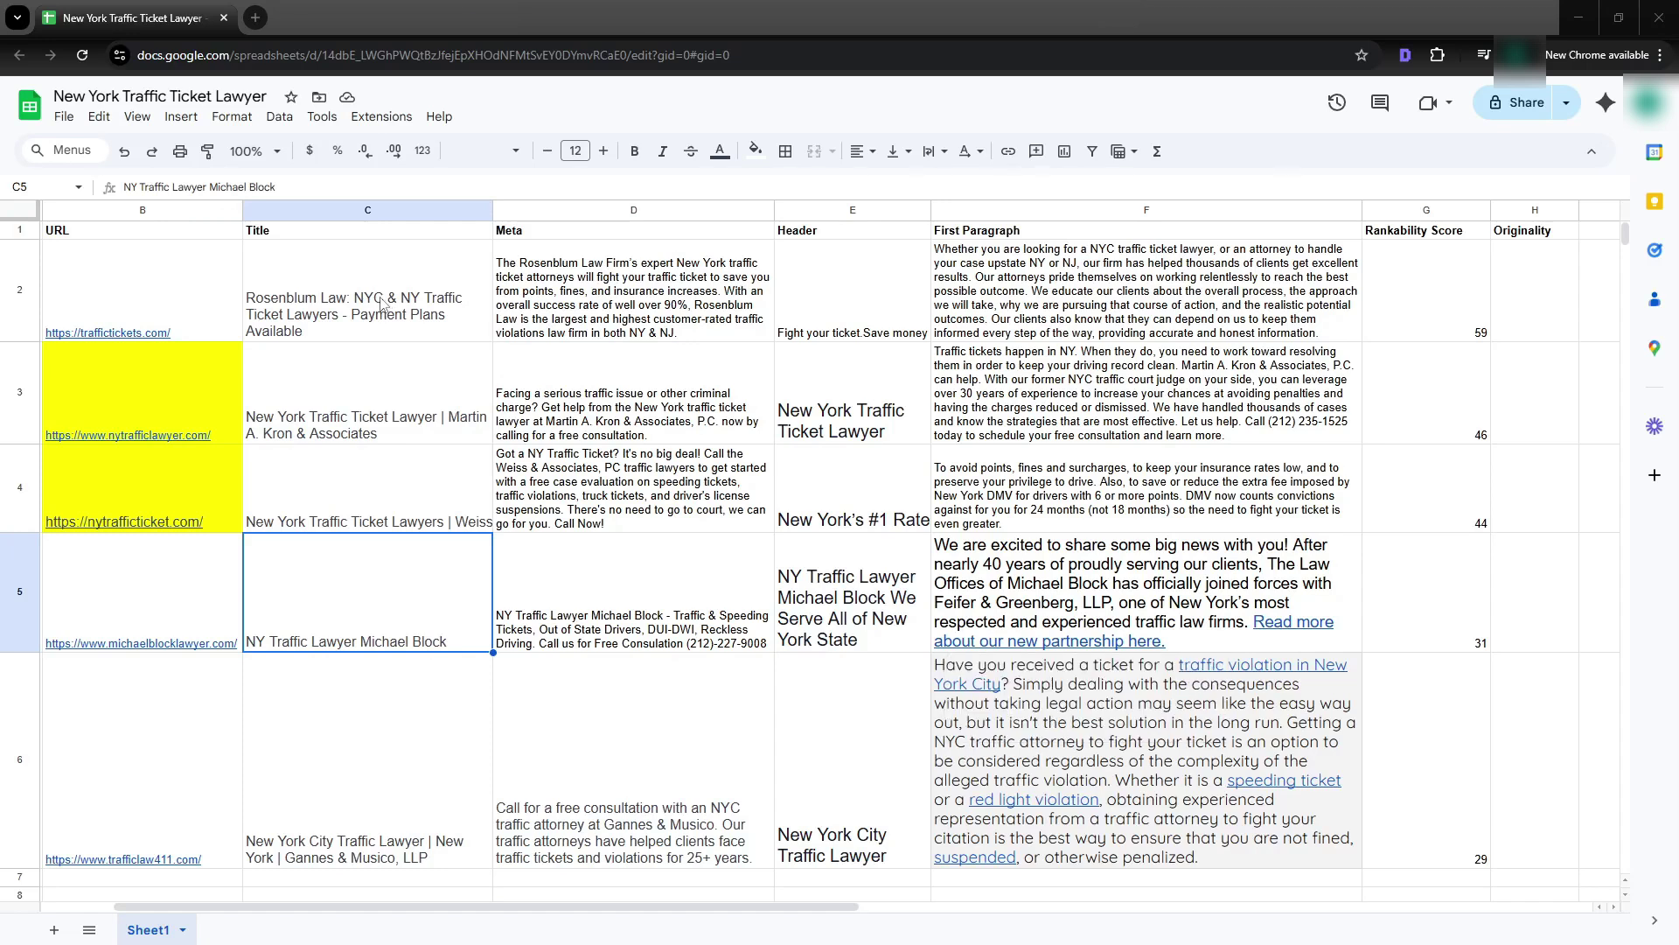
mouse_move(382, 304)
left_mouse_down()
mouse_move(339, 291)
mouse_move(359, 508)
left_mouse_up()
left_click(754, 150)
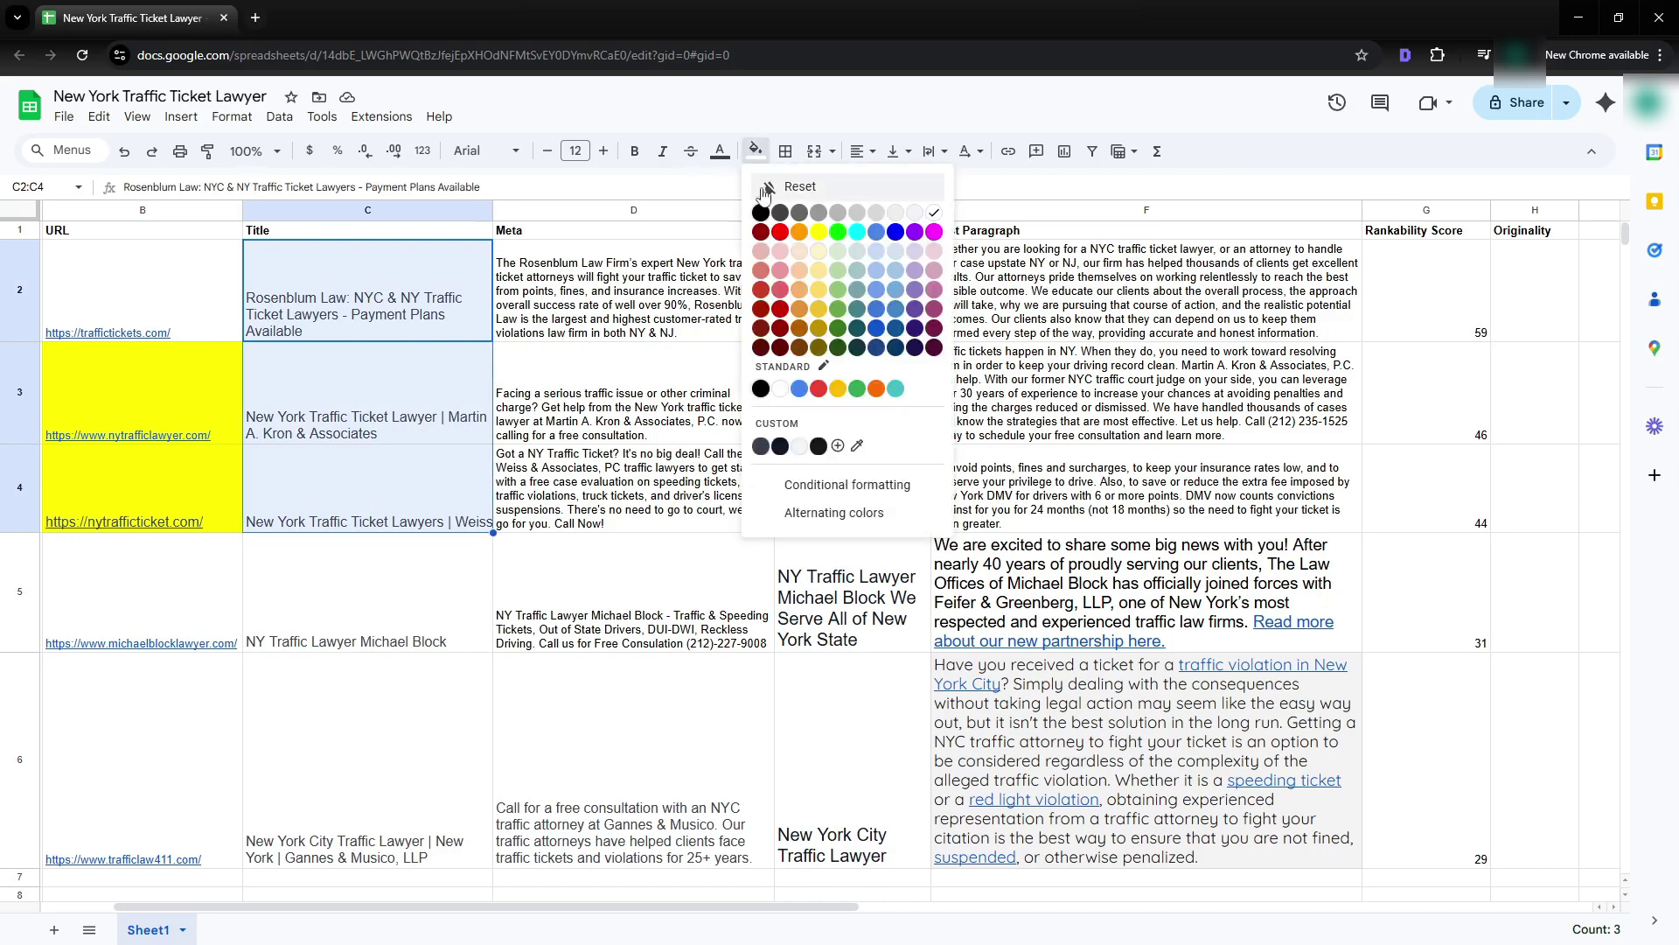
left_click(827, 242)
left_click(392, 719)
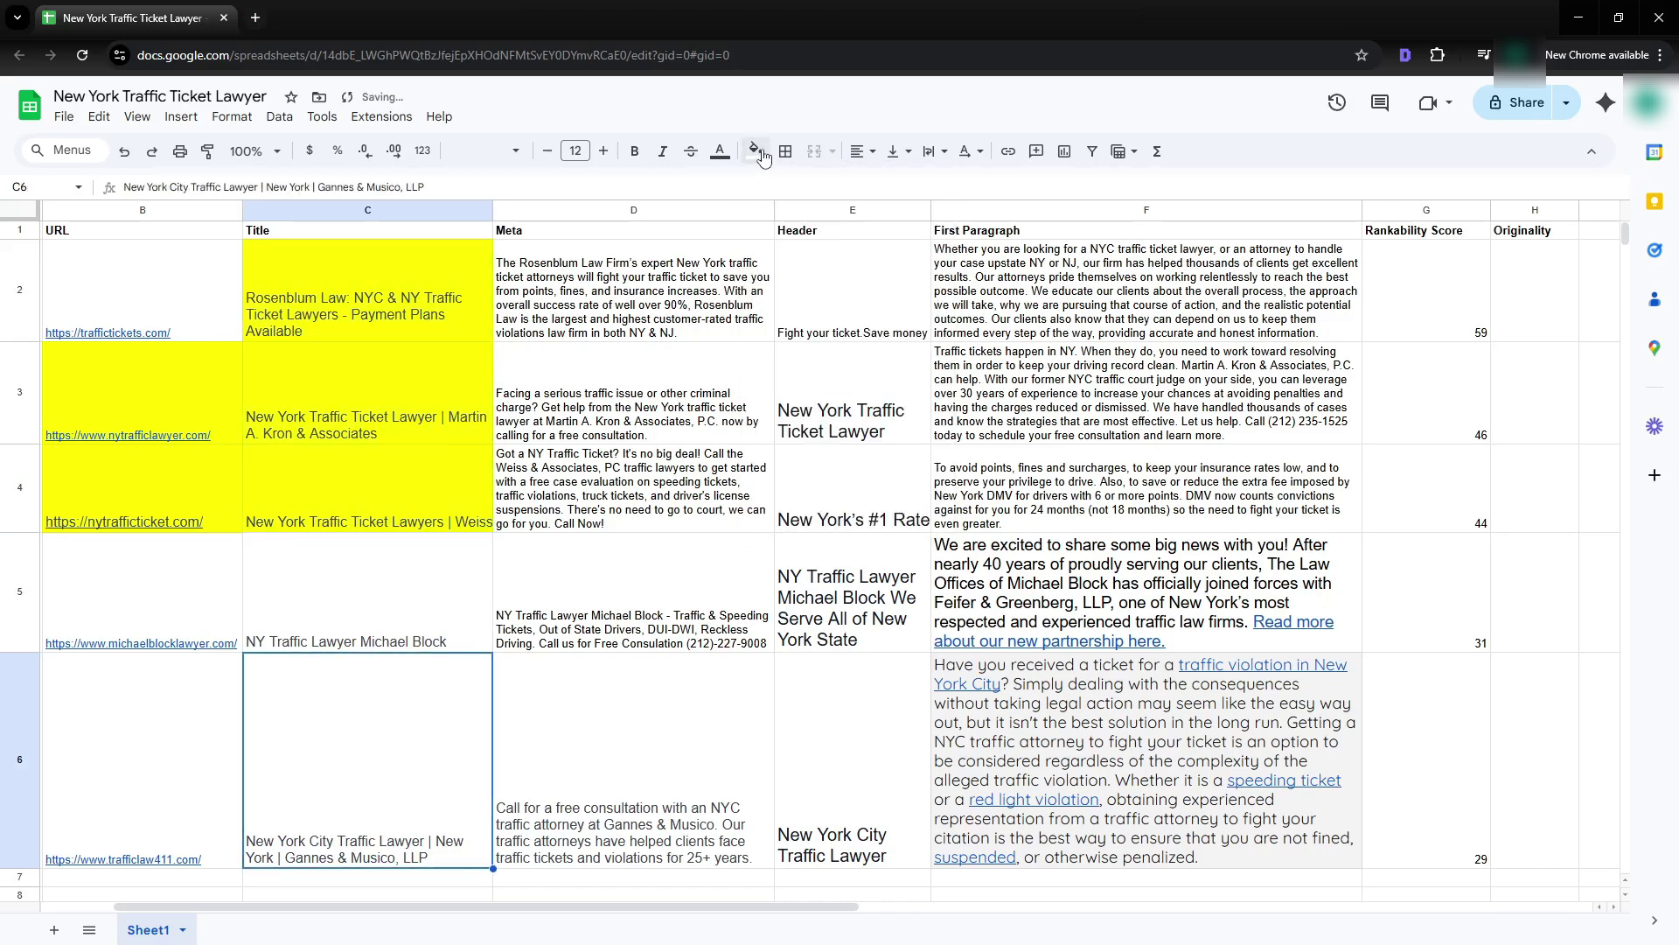
left_click(755, 151)
left_click(824, 244)
left_click(443, 324)
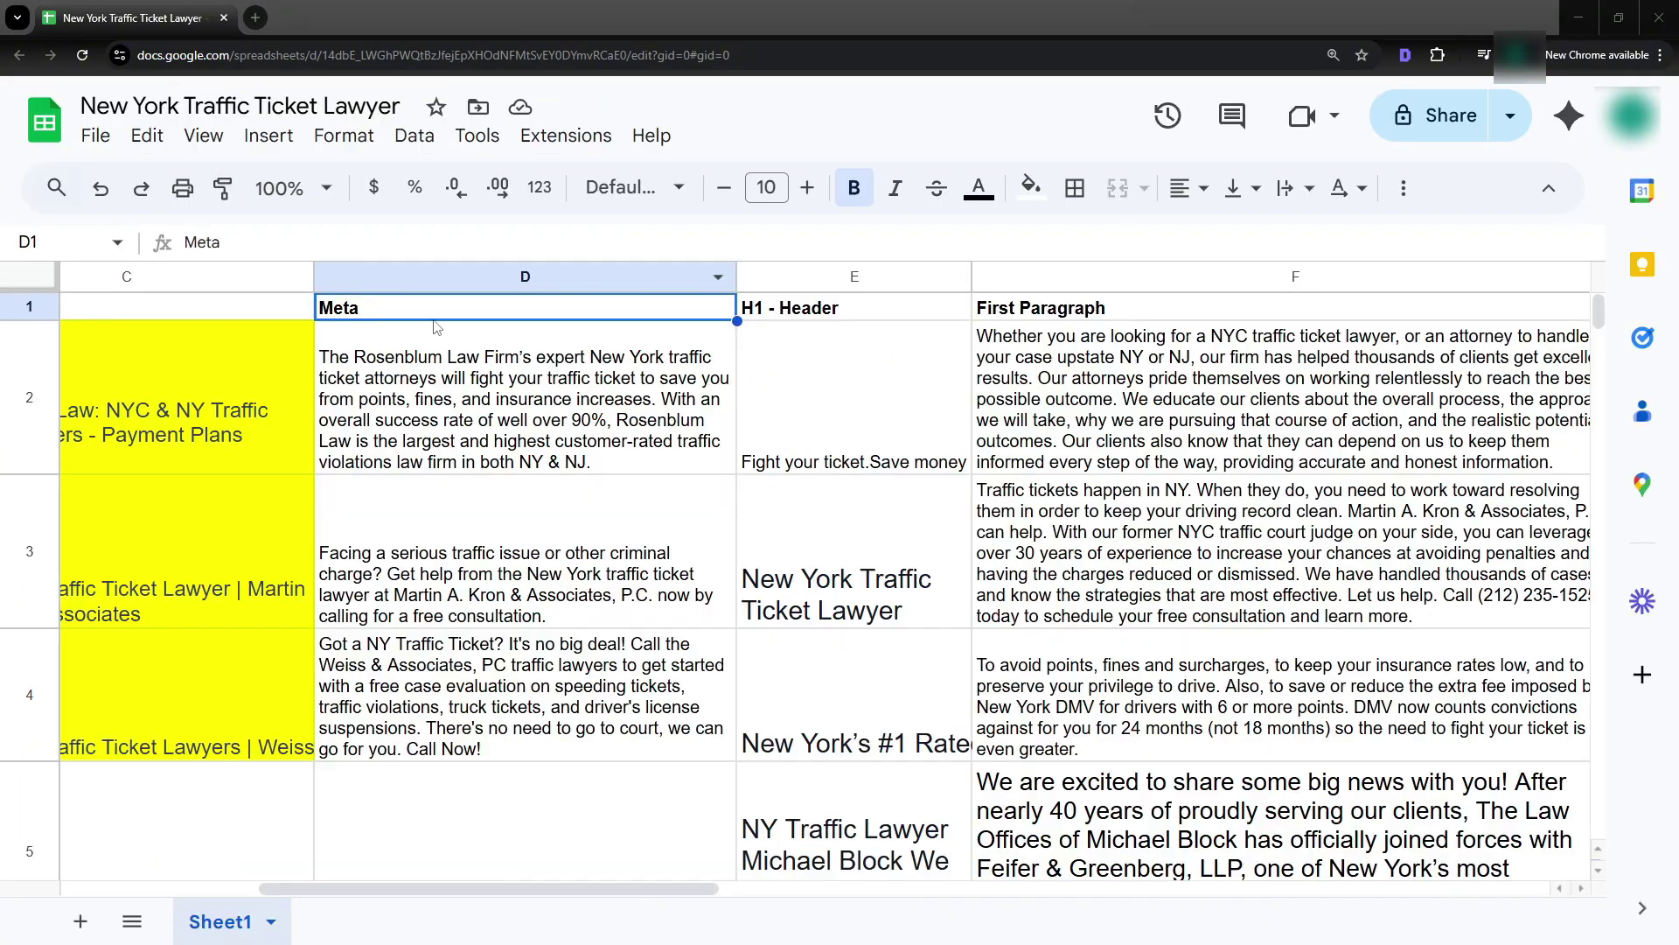
- Examine the competitors' meta descriptions in cells D2:D6 for use of the target keyword
left_click(457, 411)
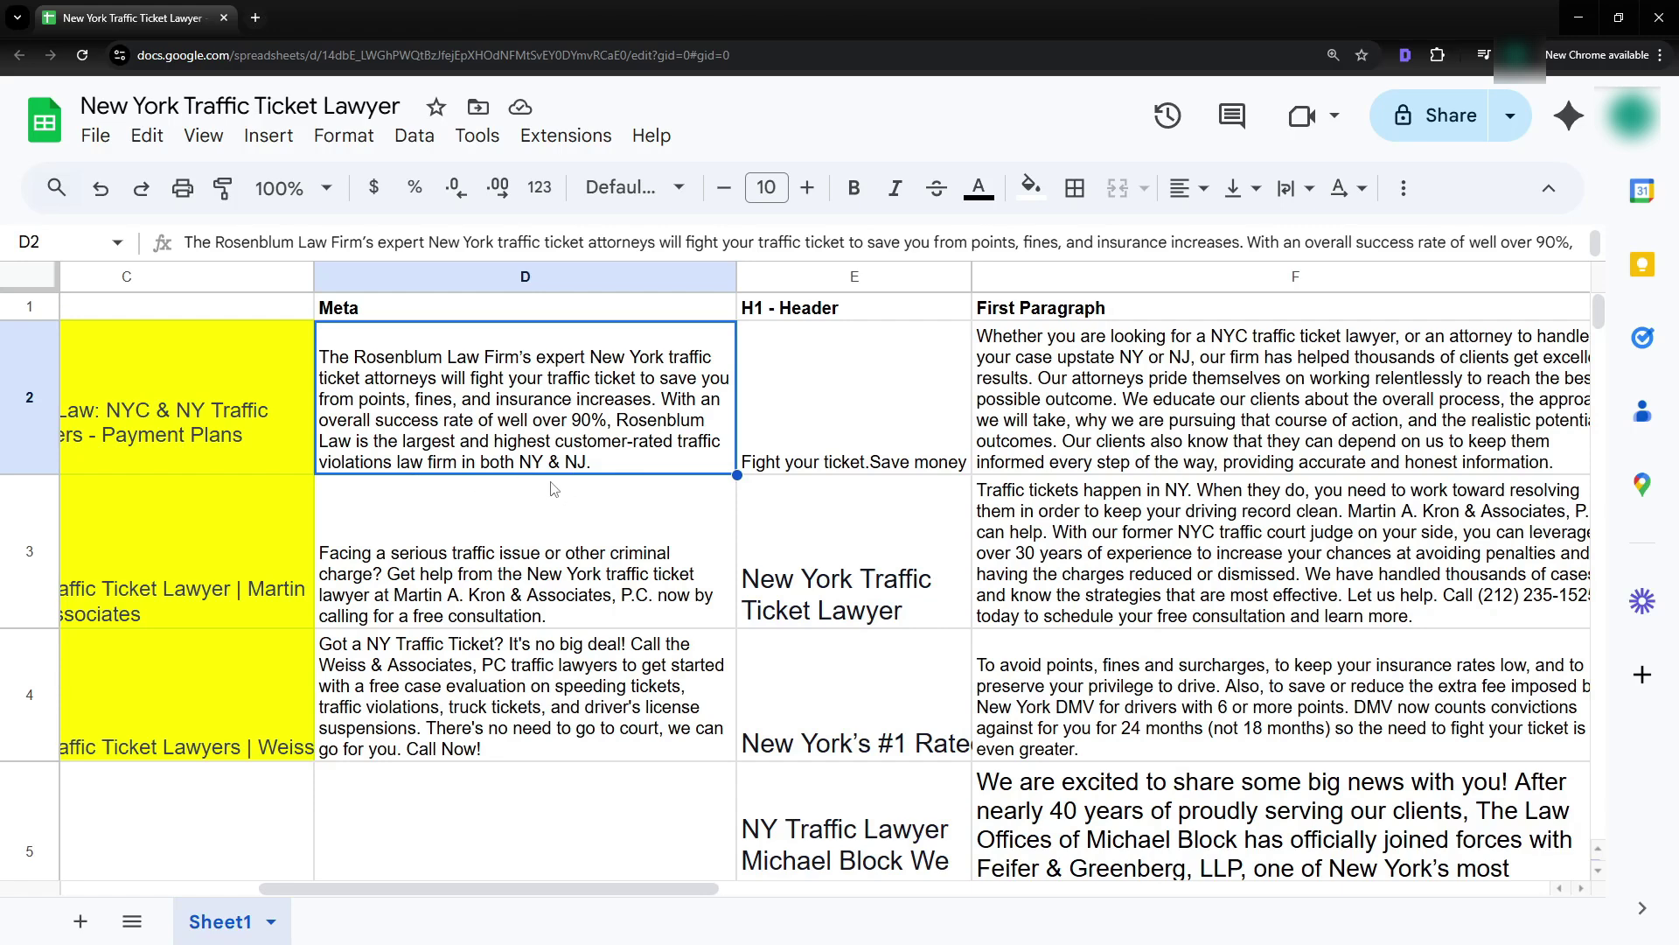
scroll(570, 546, "down", 5)
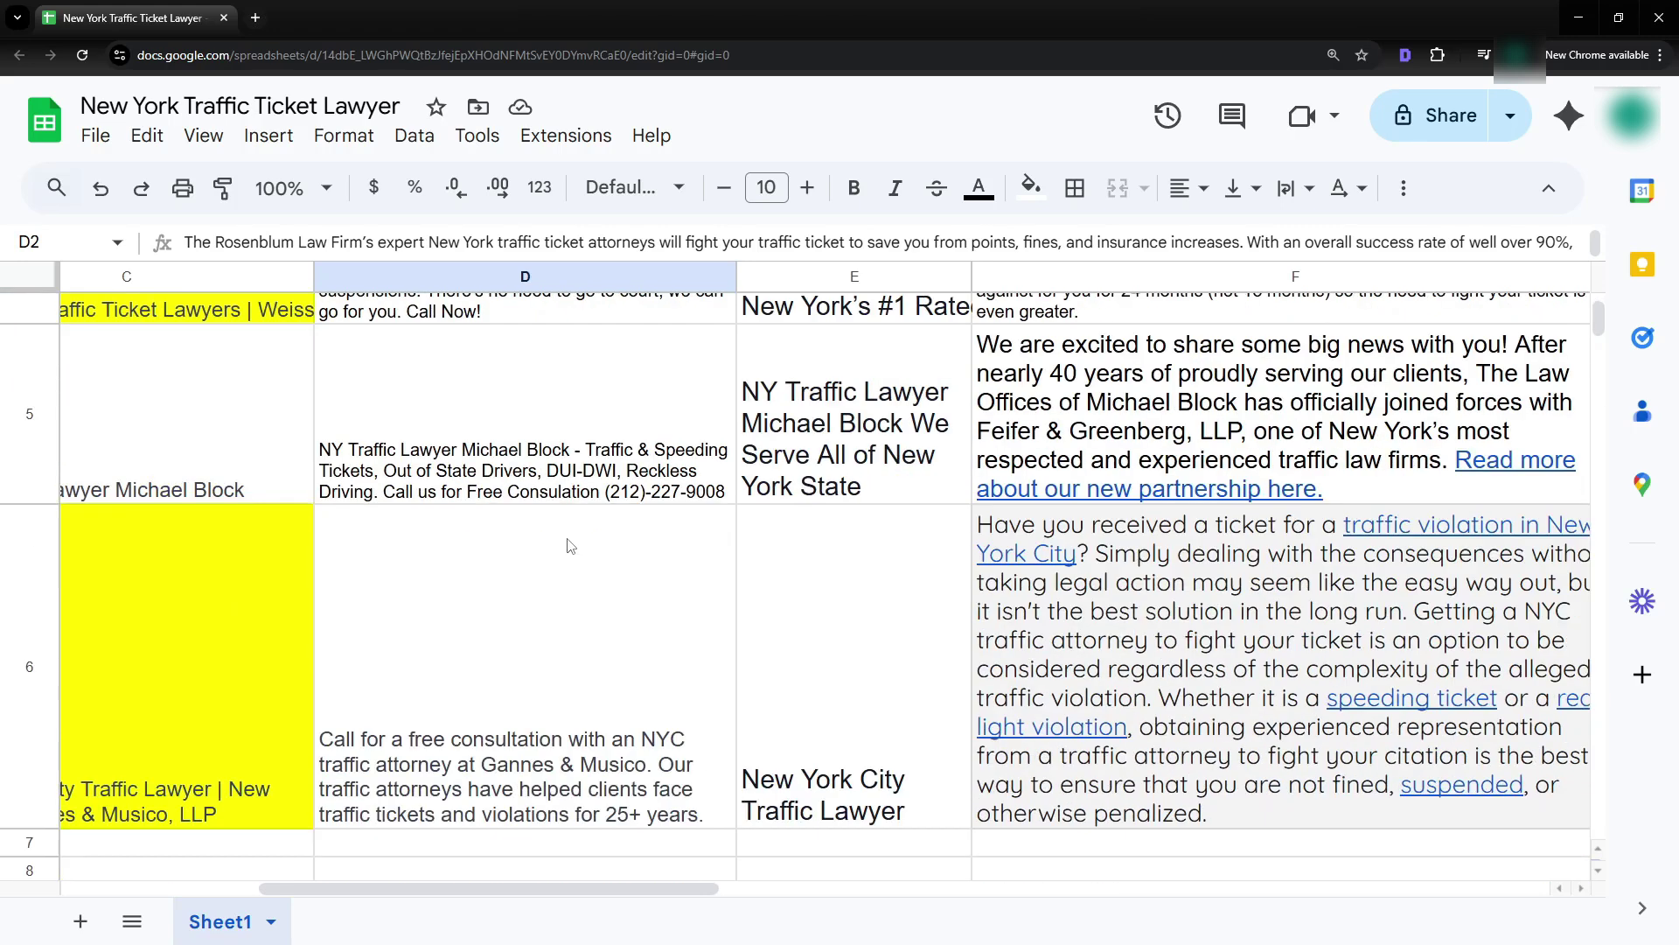
scroll(525, 726, "up", 5)
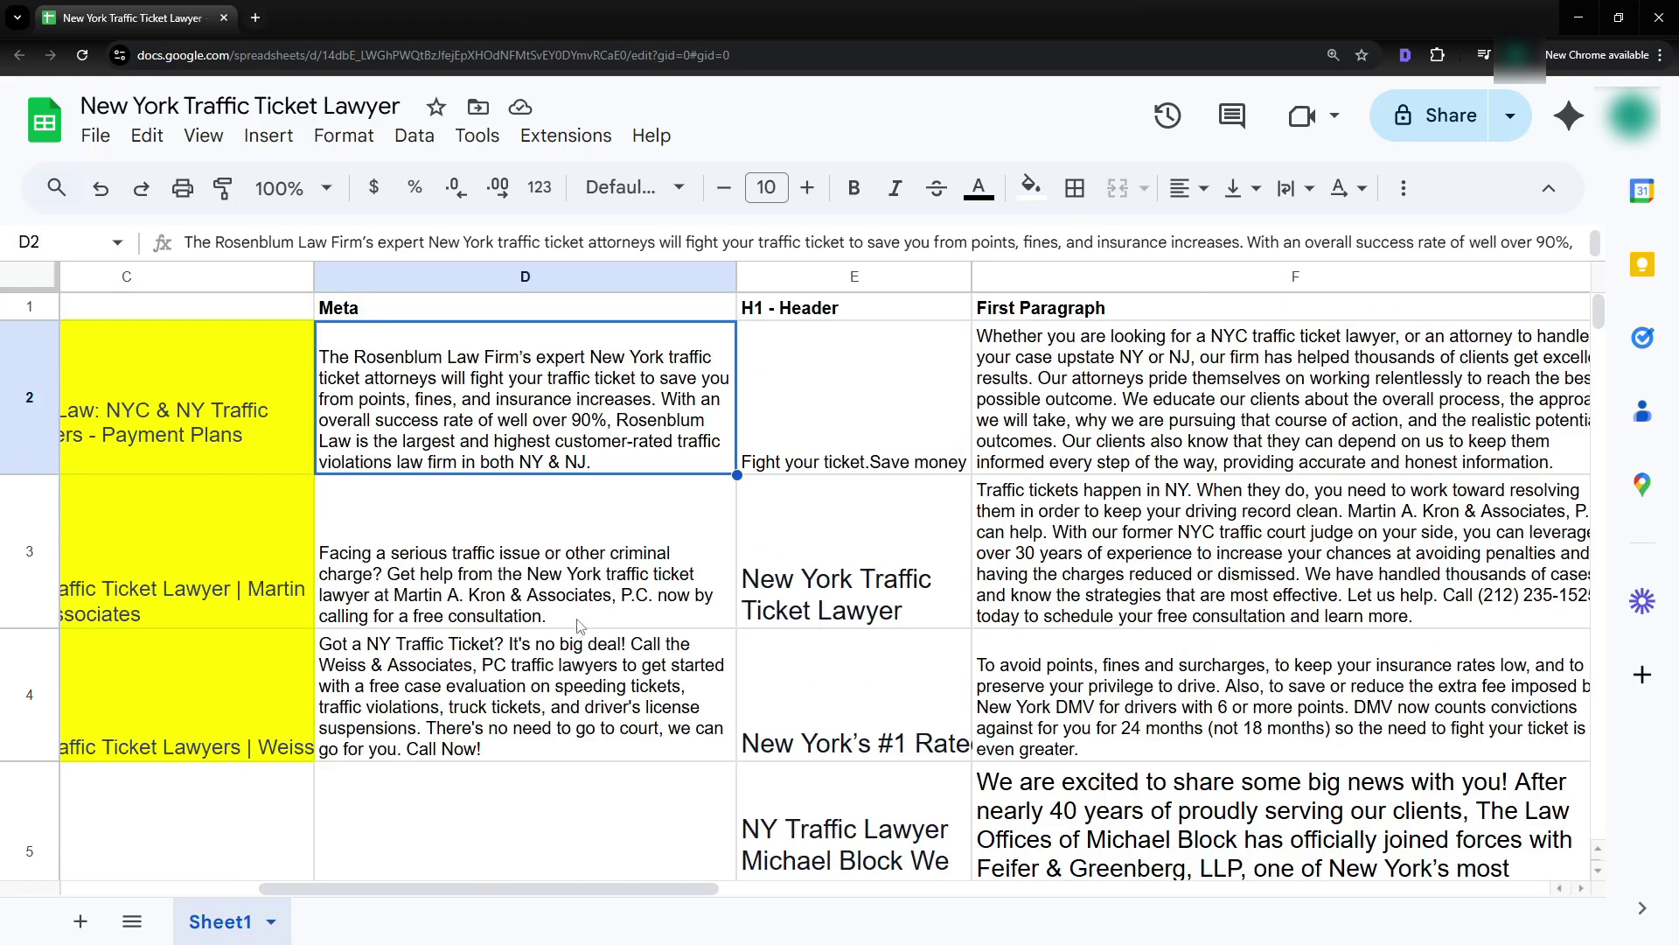
scroll(577, 628, "down", 4)
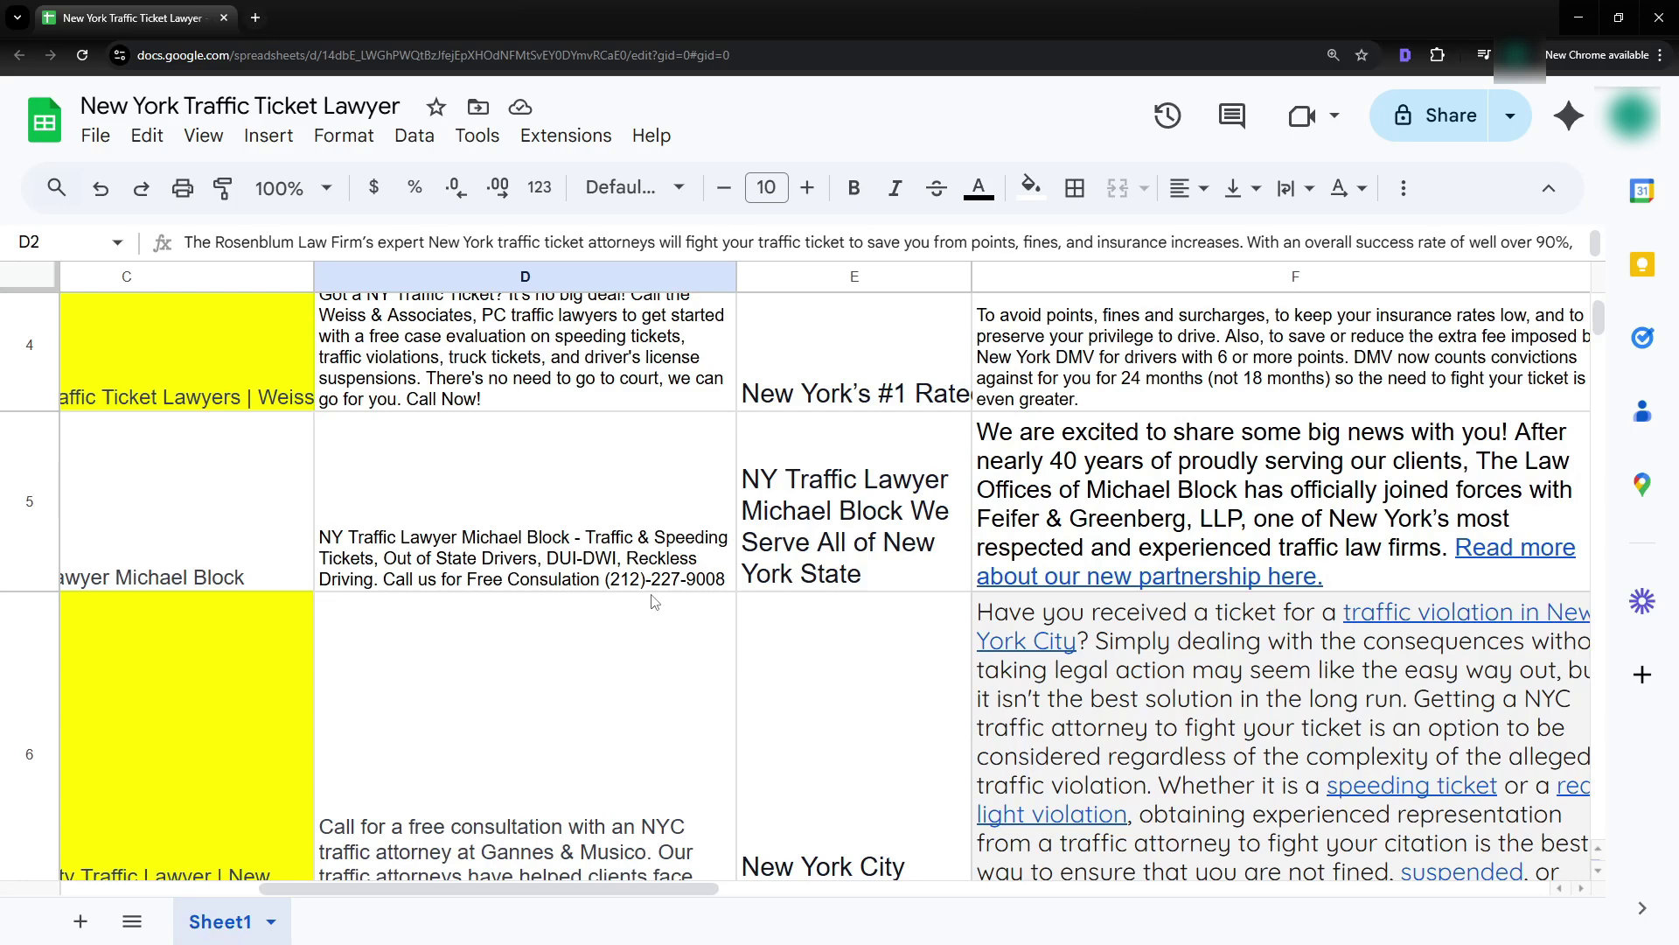
scroll(655, 602, "up", 5)
- Compare the H1 headers in cells E2:E6 for use of the target keyword
left_click(884, 310)
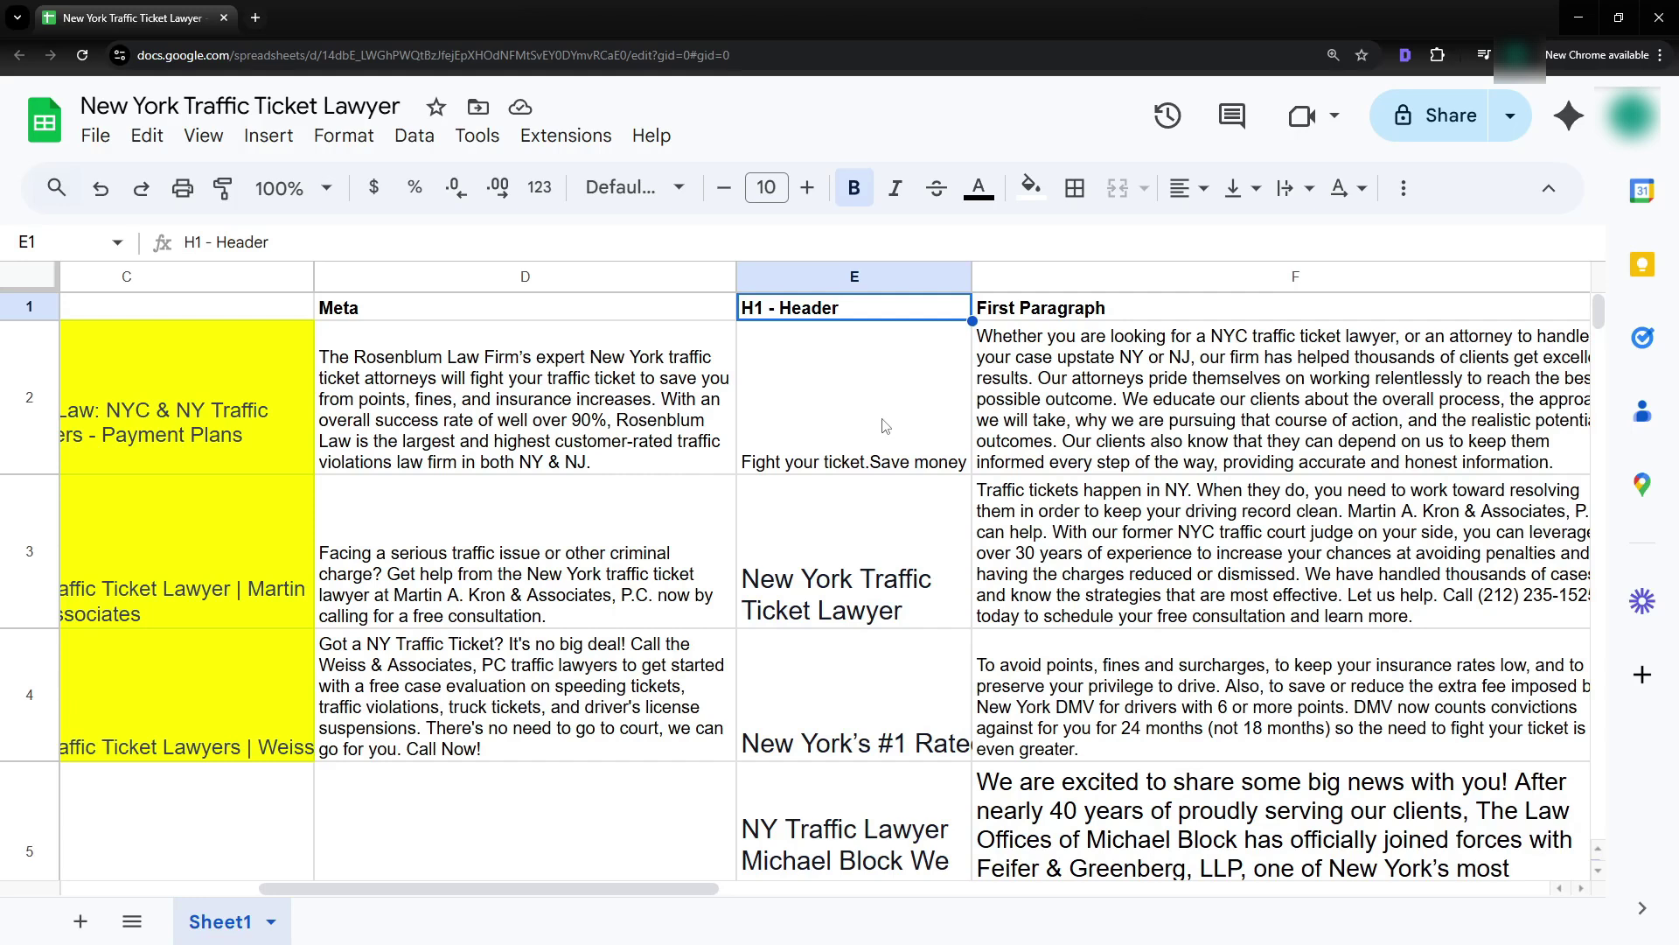
left_click(865, 566)
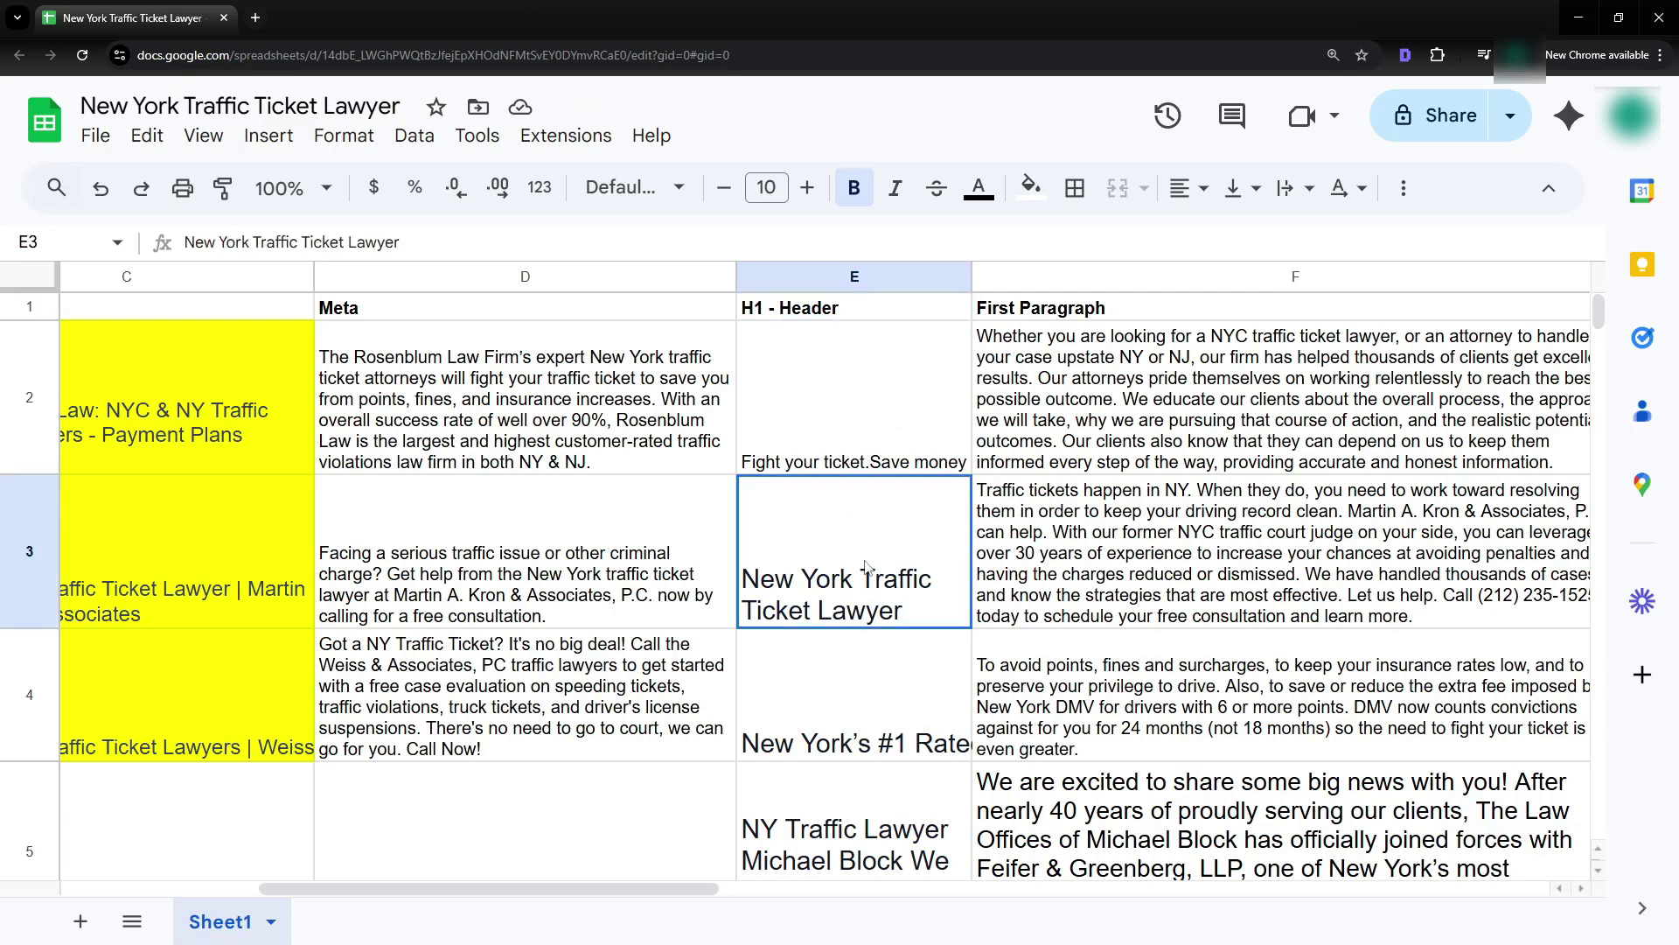
left_click(896, 443)
left_click(887, 537)
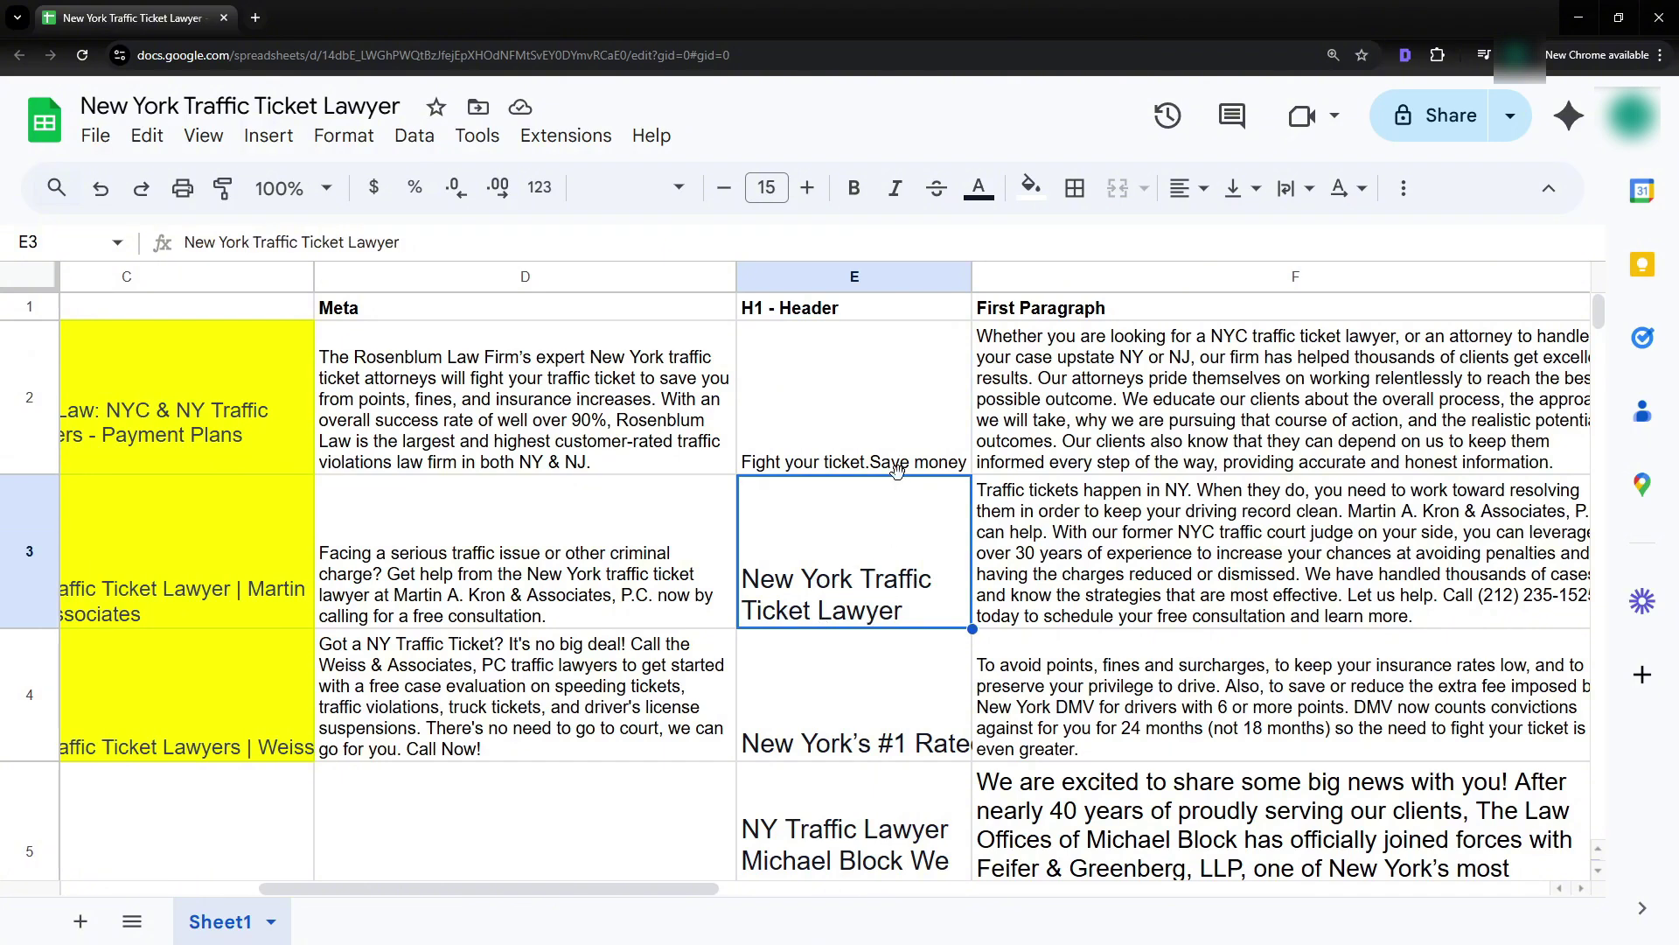
left_click(884, 450)
left_click(882, 729)
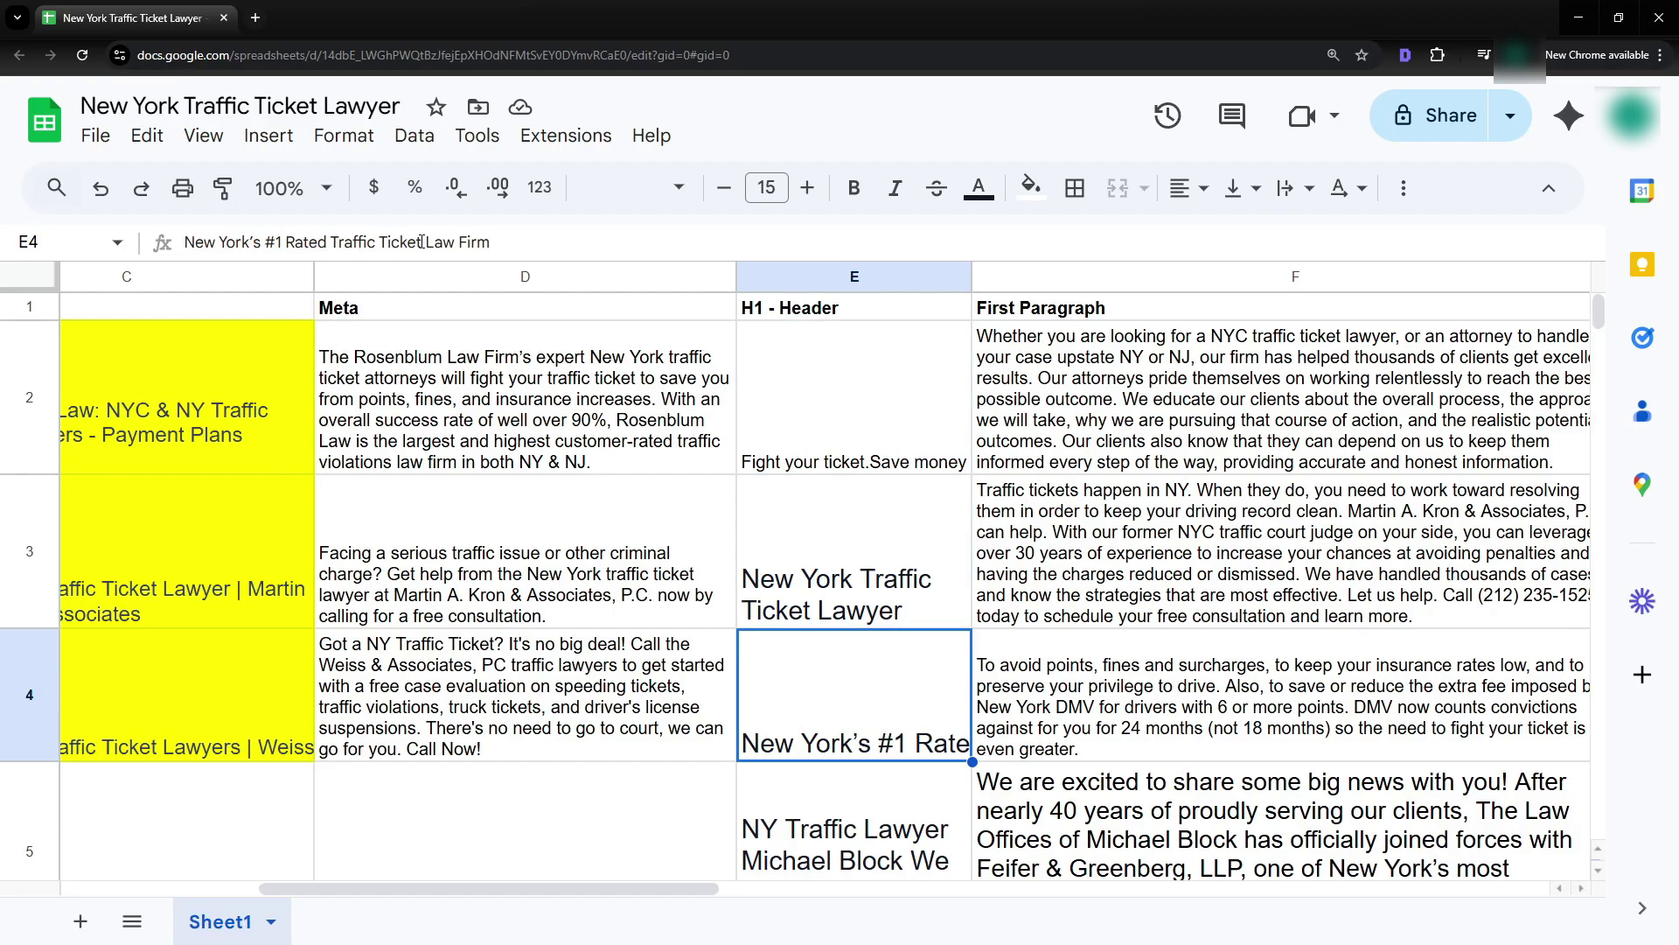
scroll(790, 603, "down", 2)
left_click(791, 648)
scroll(866, 697, "down", 2)
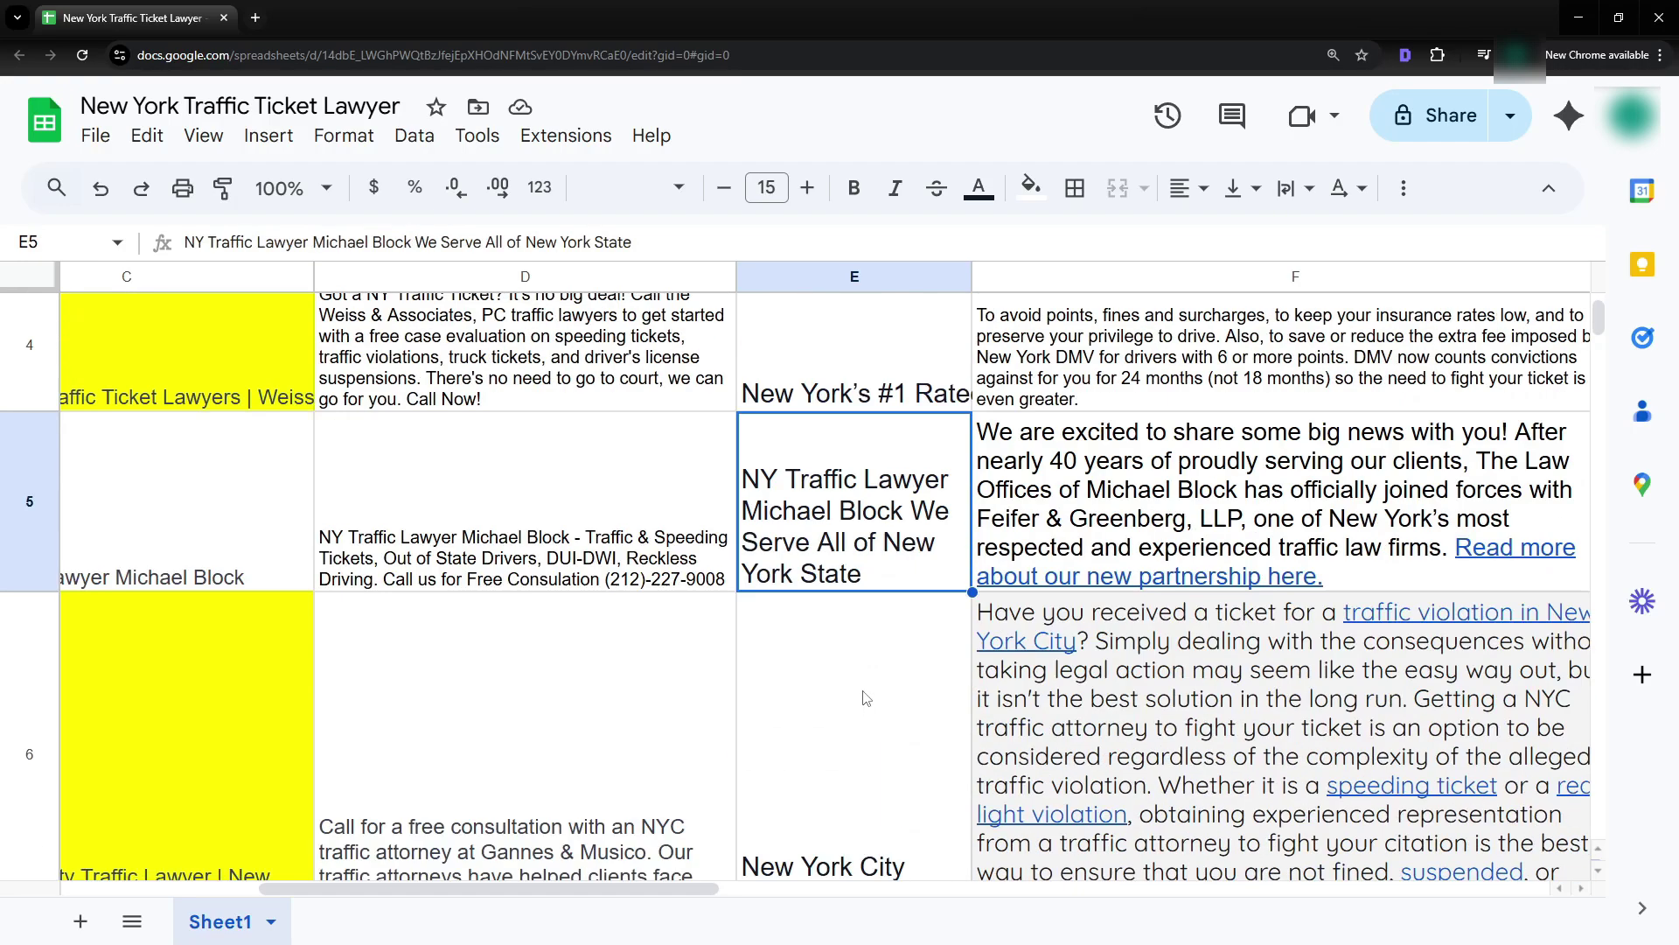
scroll(874, 686, "down", 1)
left_click(896, 671)
scroll(882, 665, "up", 4)
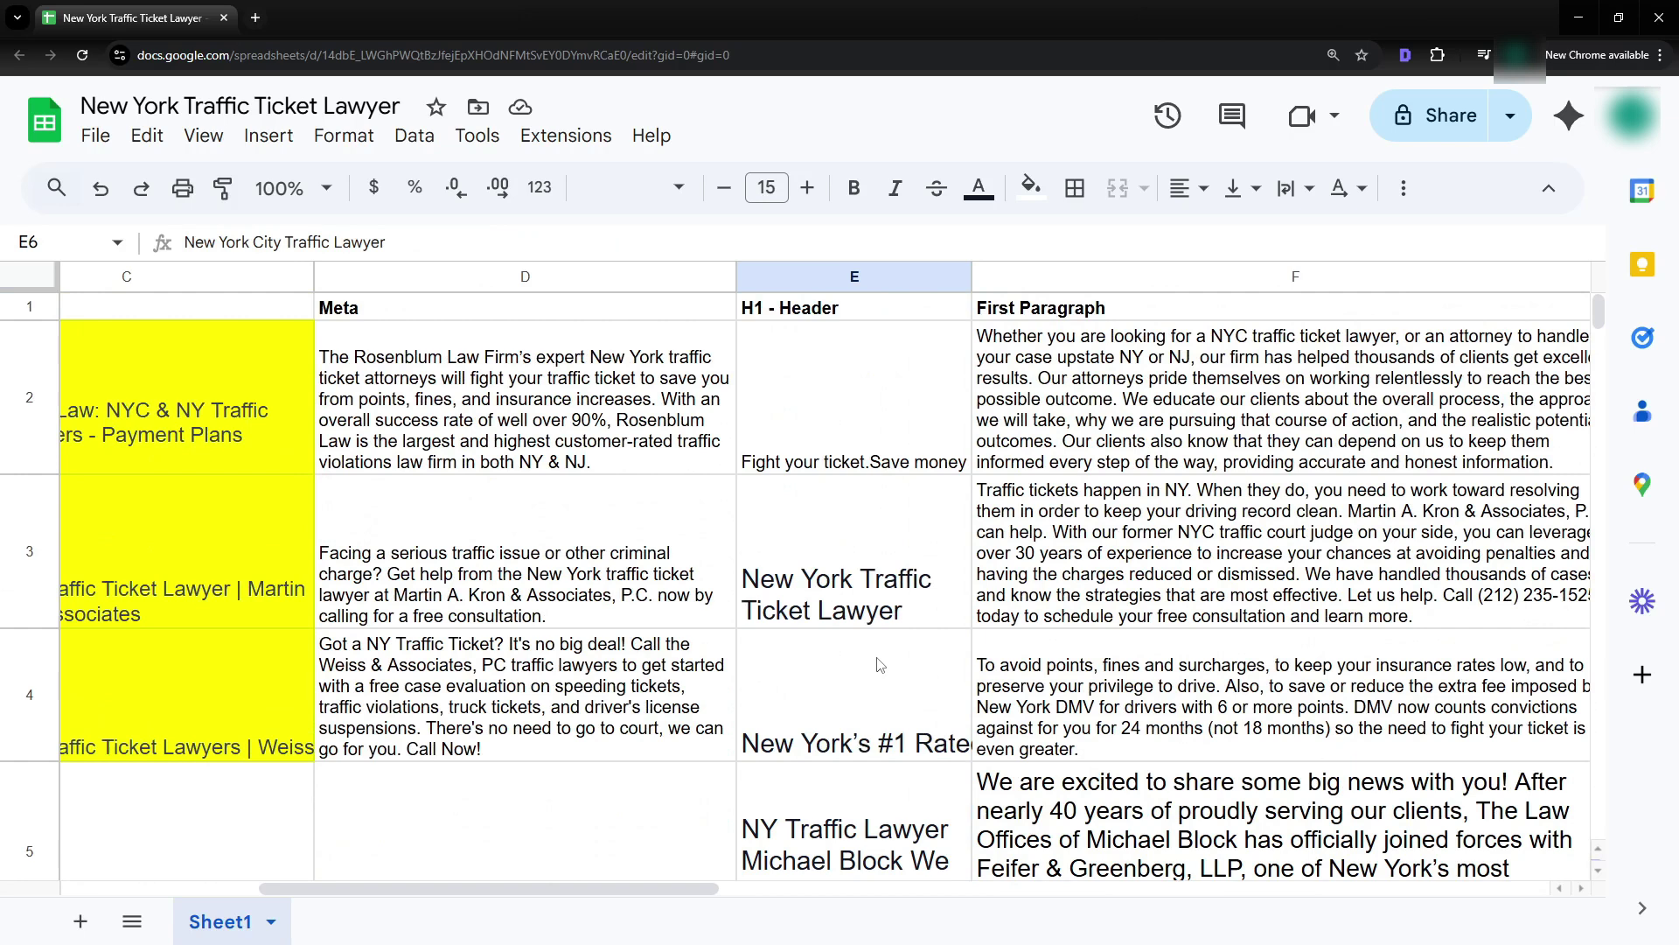
left_click(865, 407)
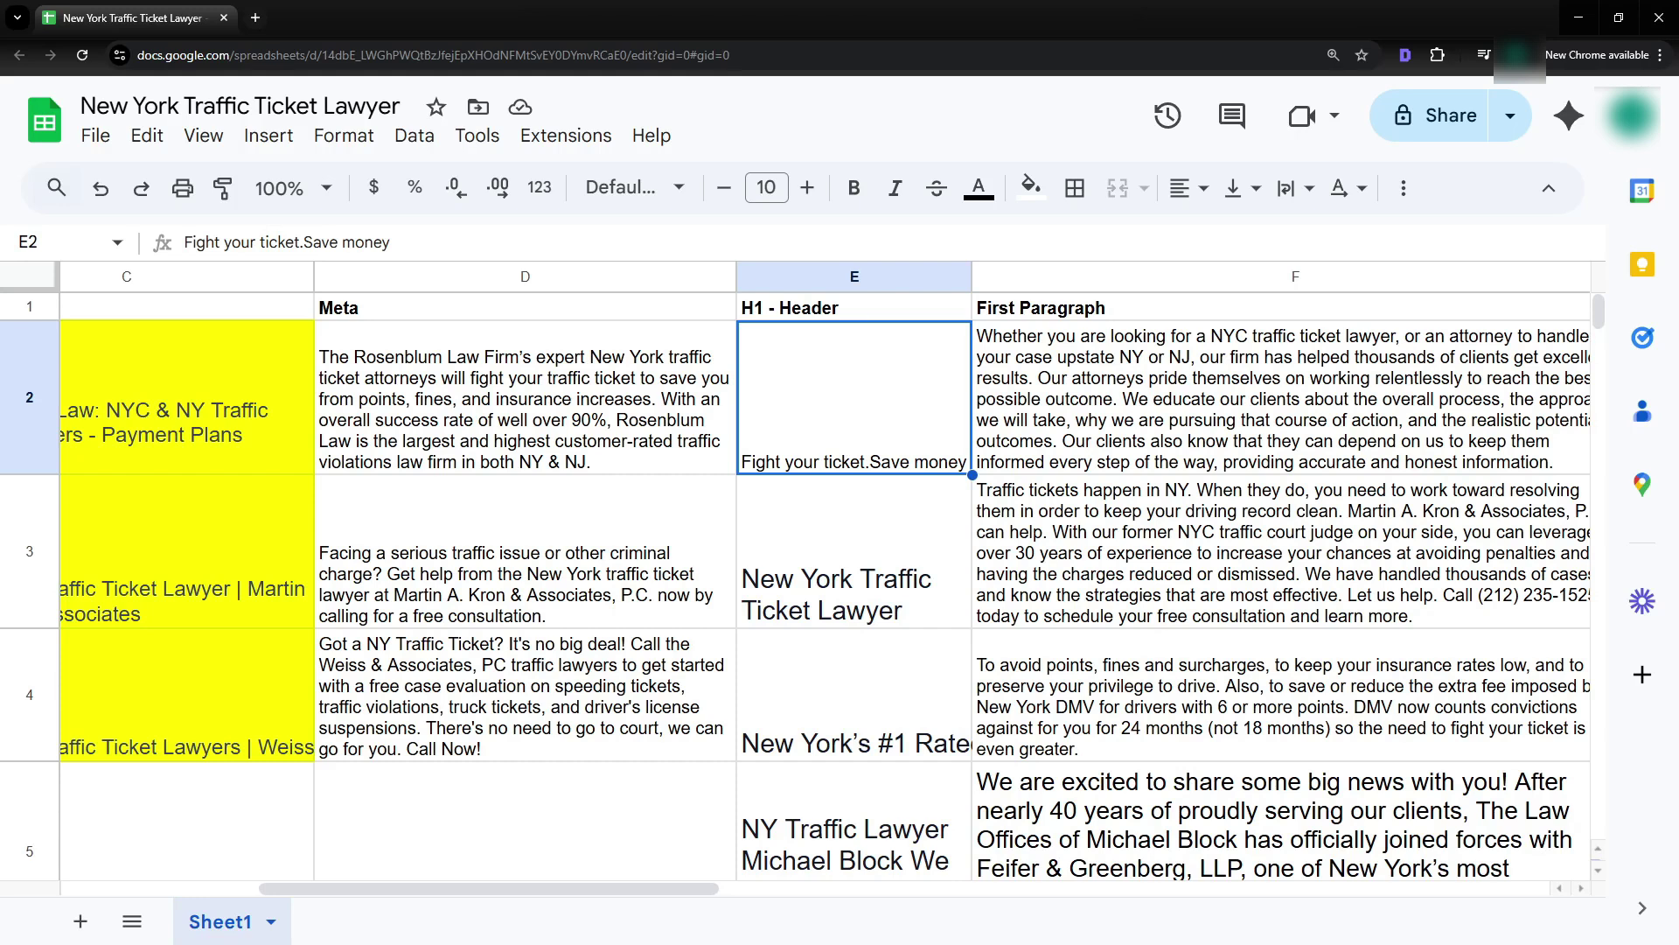
- Check the first paragraphs in cells F2 and F3 for the keyword, marking "NYC traffic ticket lawyer" in F2 and the opening sentence in F3
left_click(1087, 428)
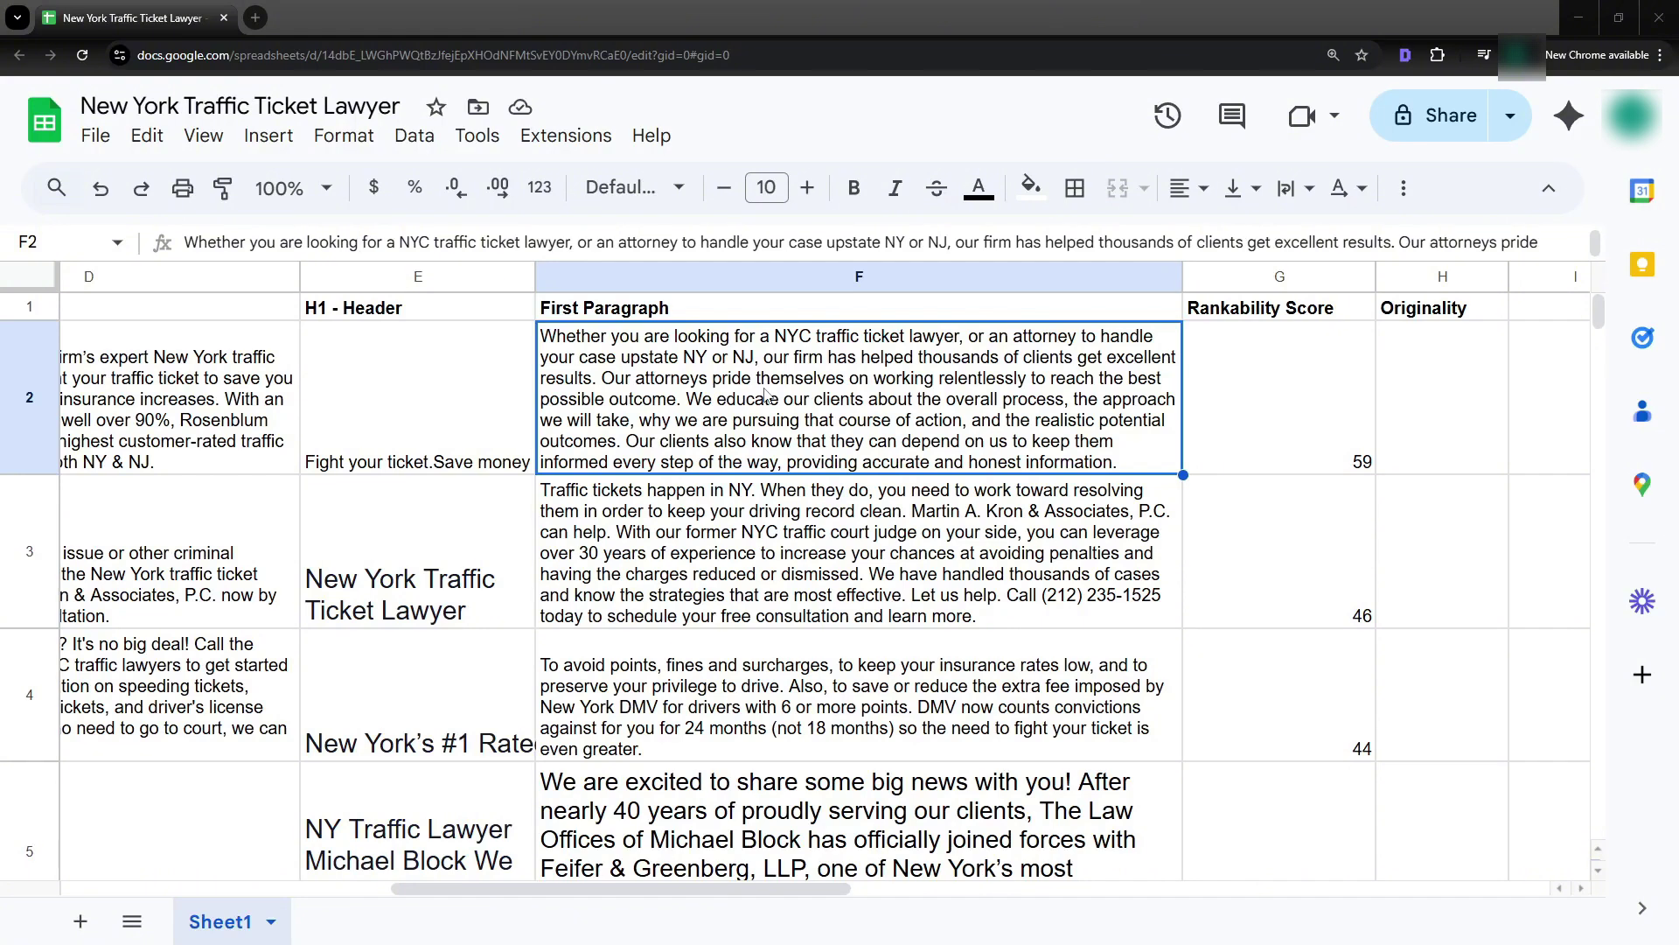
double_click(814, 357)
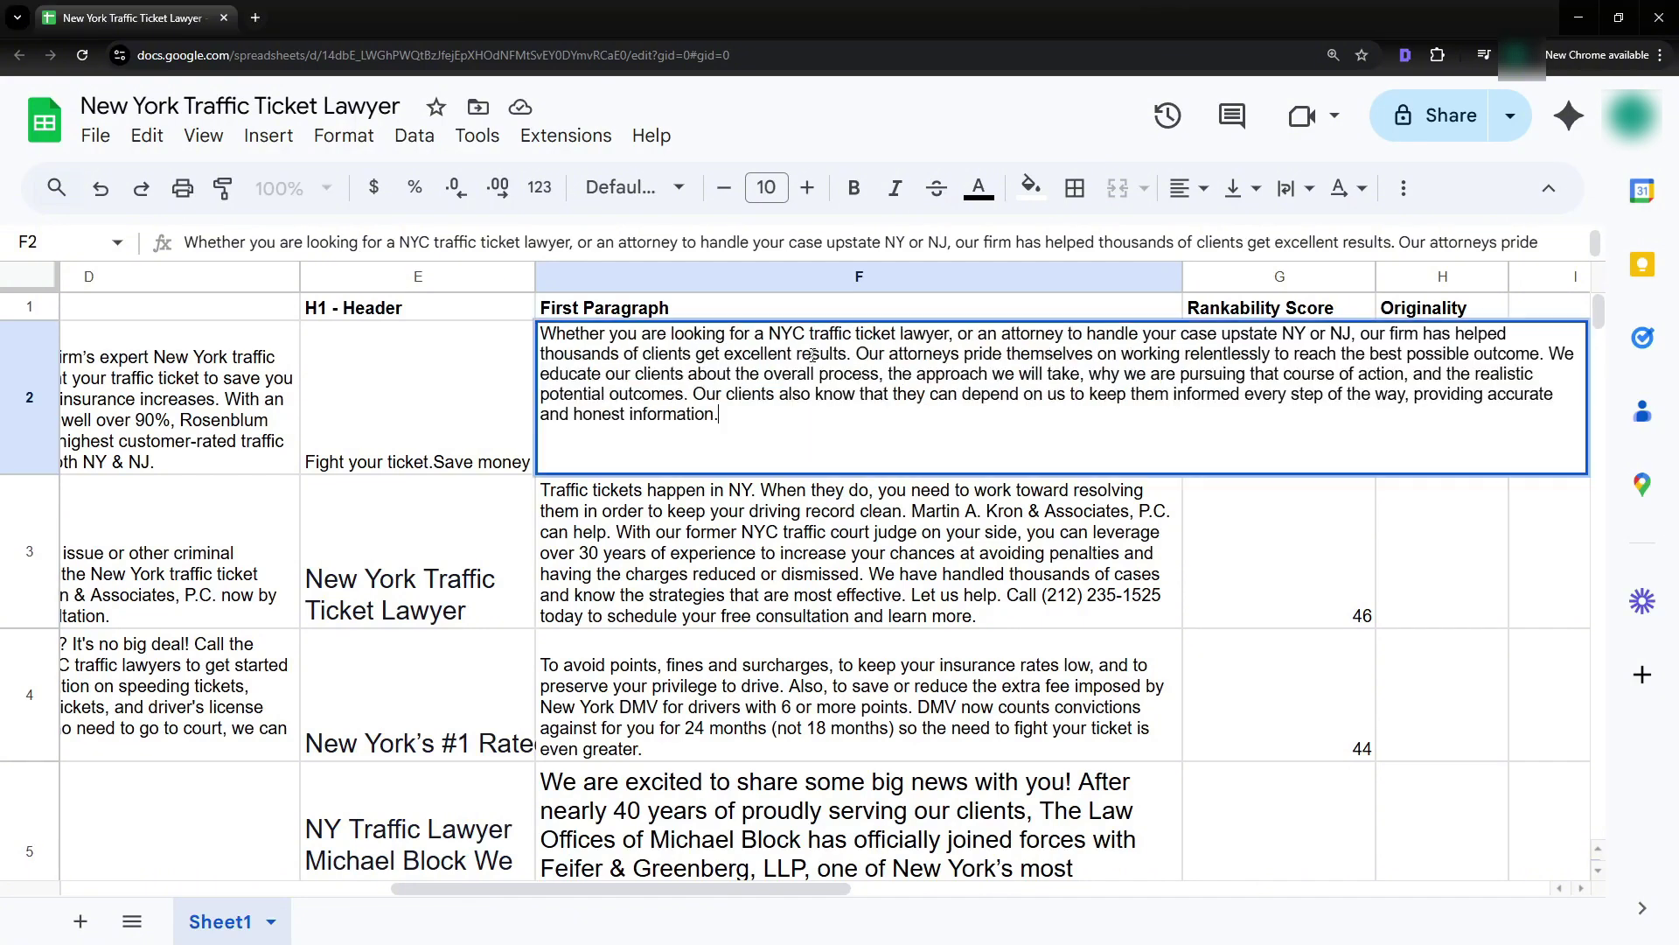
left_click_drag(777, 335, 959, 335)
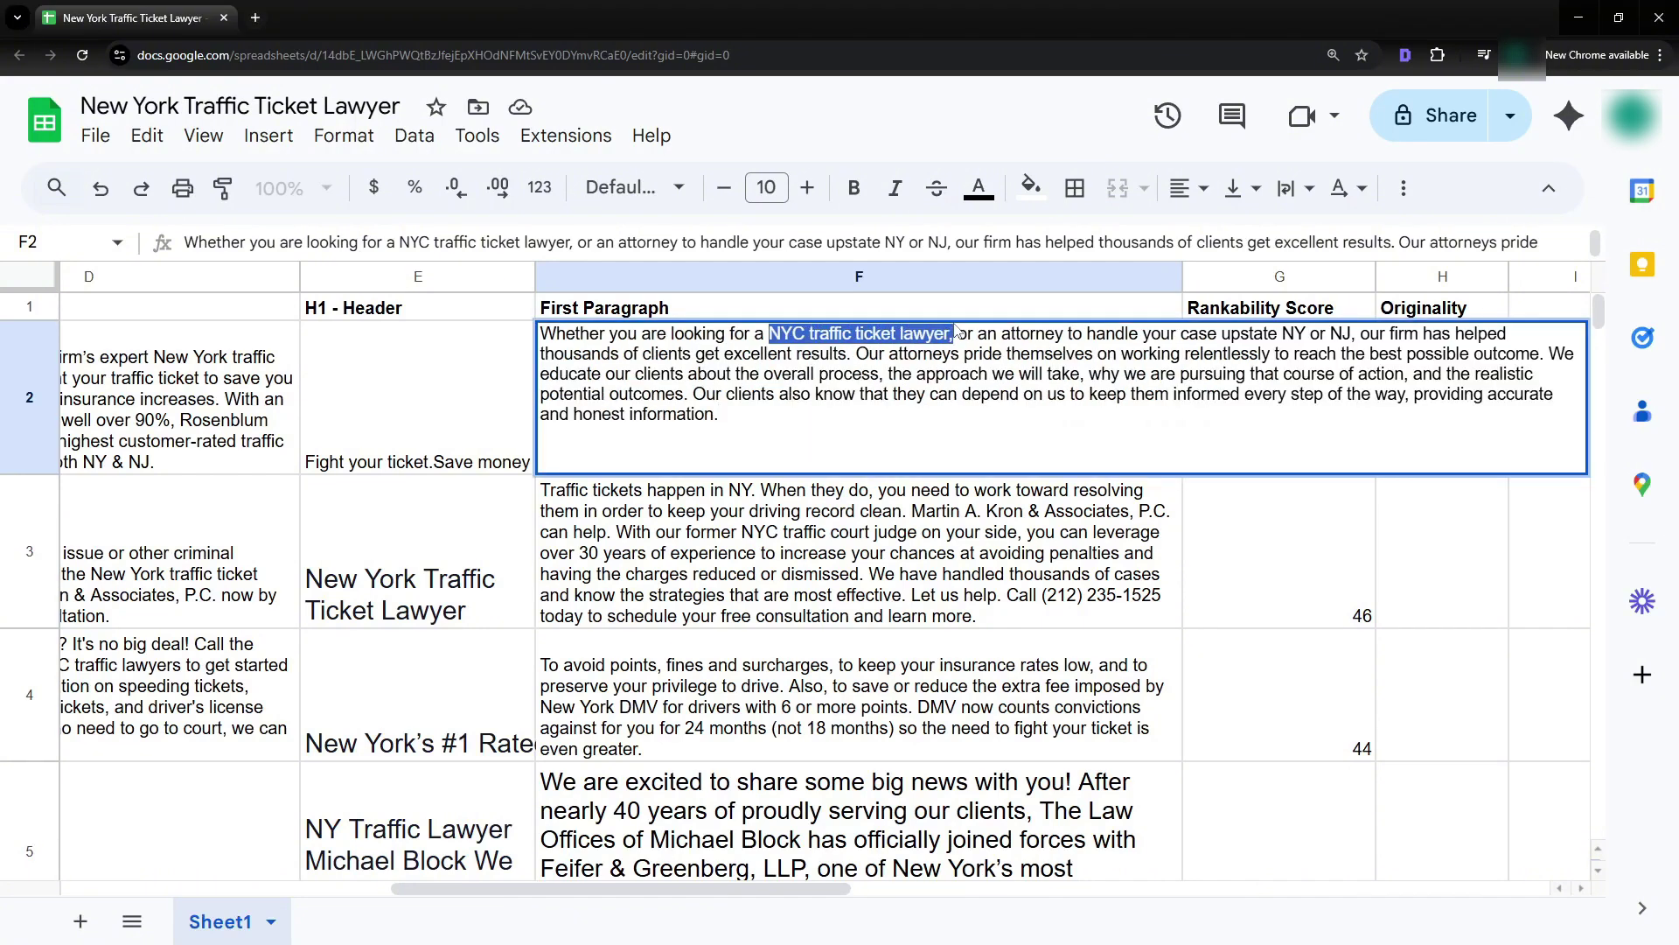
left_click(831, 542)
double_click(596, 512)
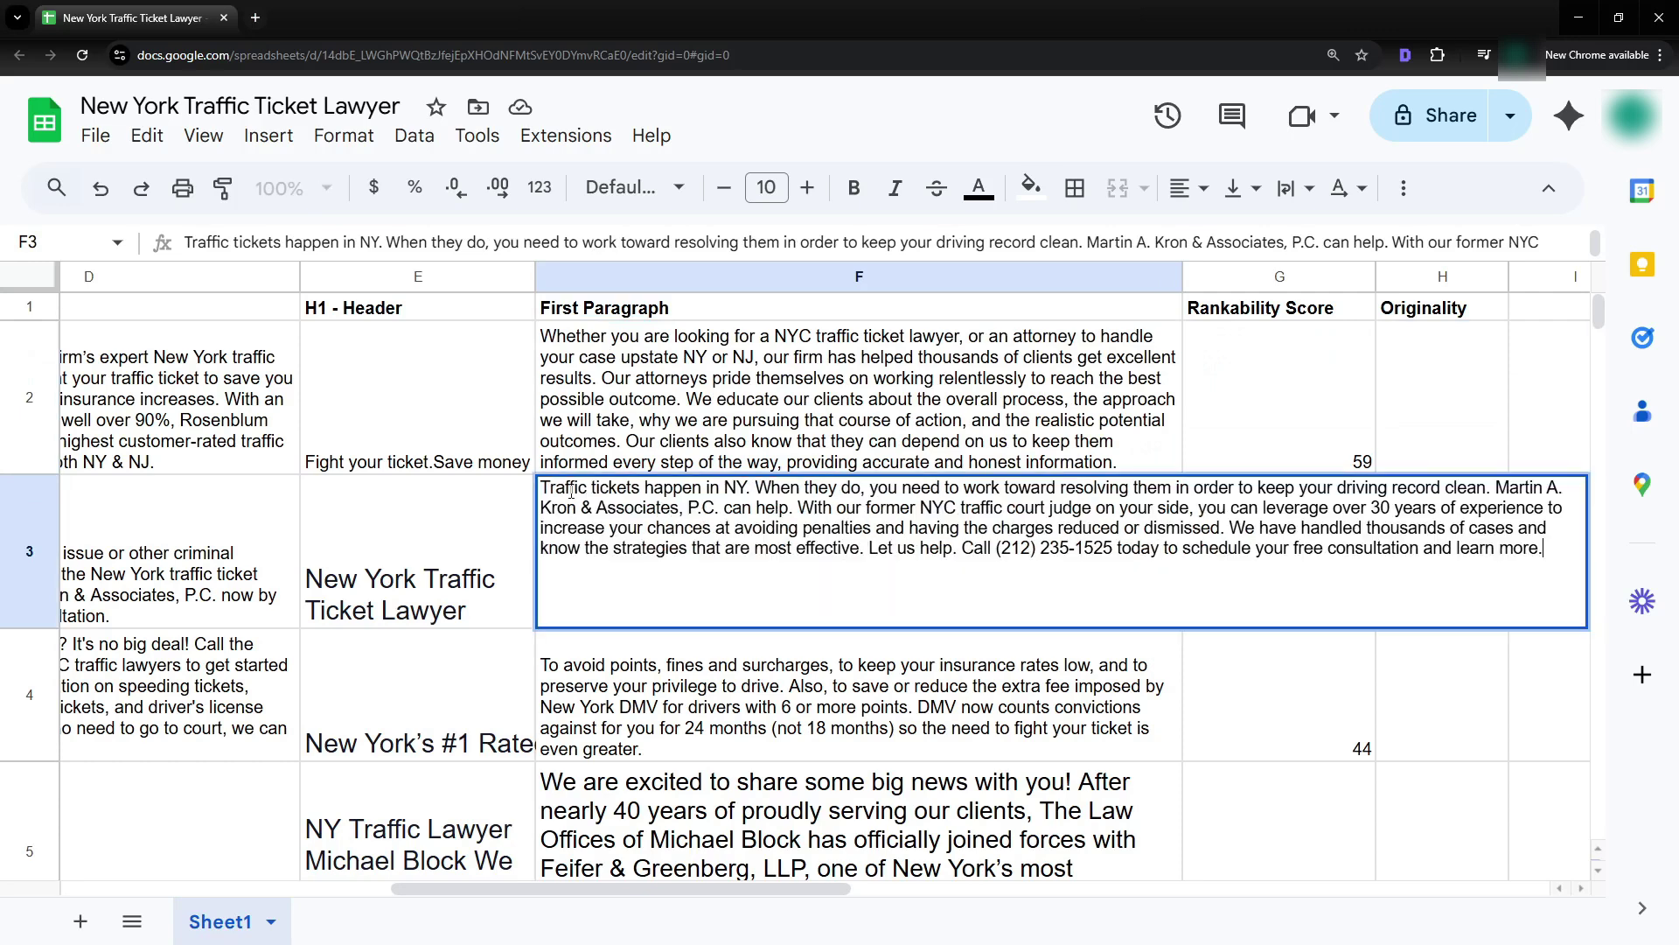
left_click_drag(550, 488, 770, 490)
- Read the remaining first paragraphs in cells F4:F6 for mentions of the target keyword
left_click(768, 714)
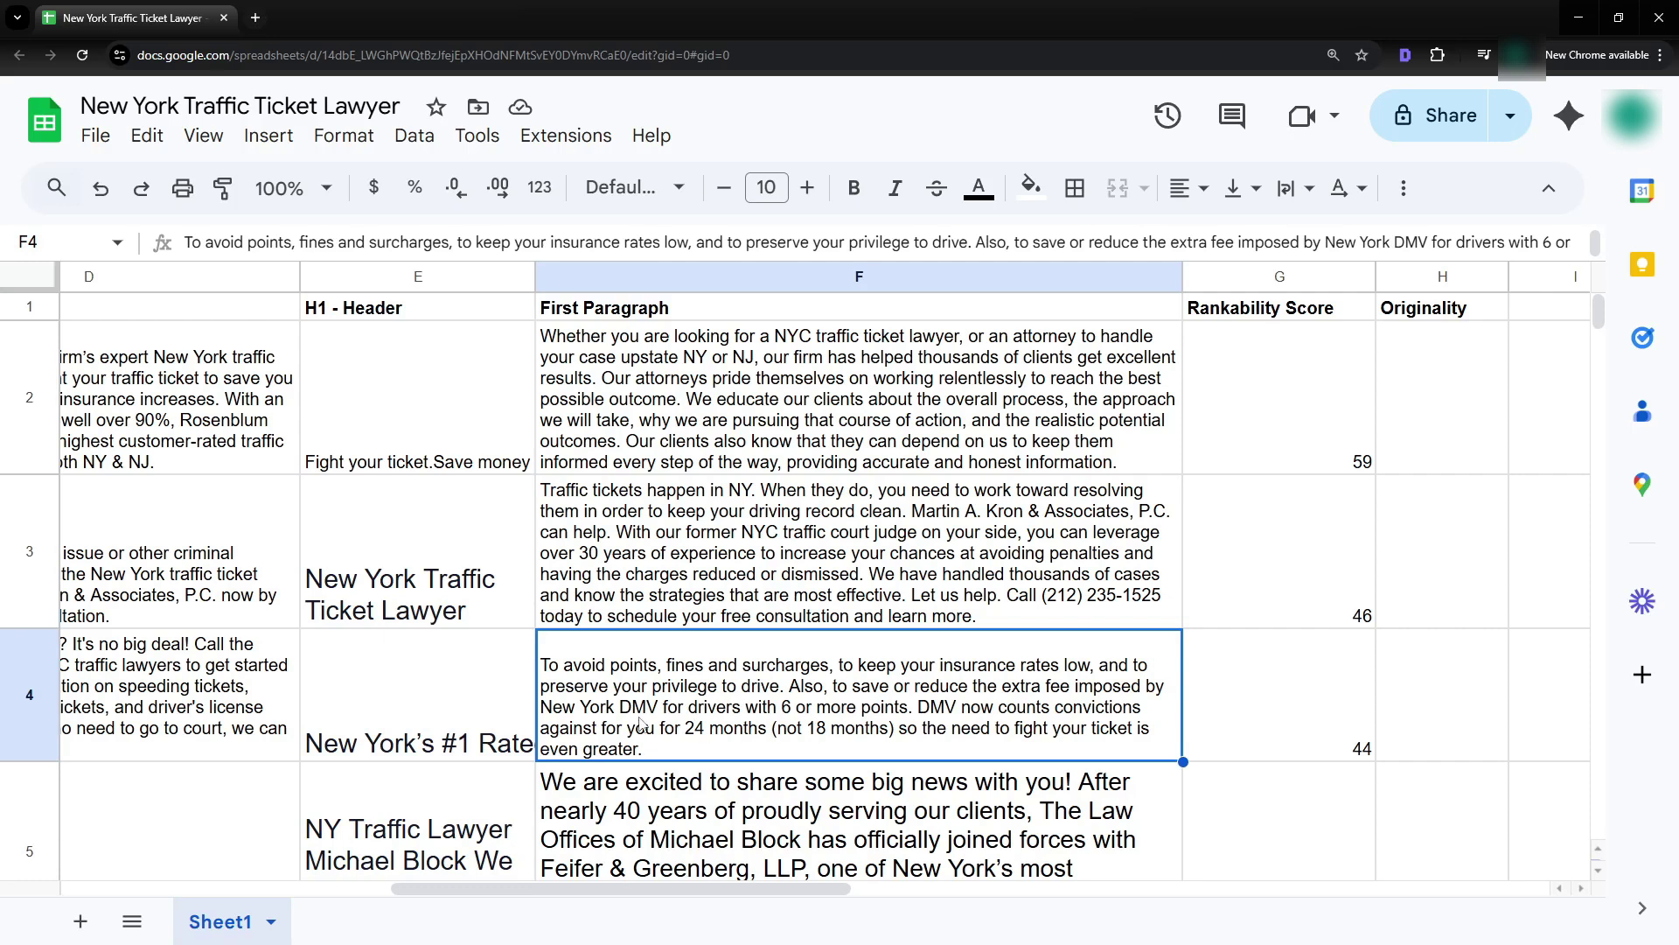
scroll(814, 700, "down", 3)
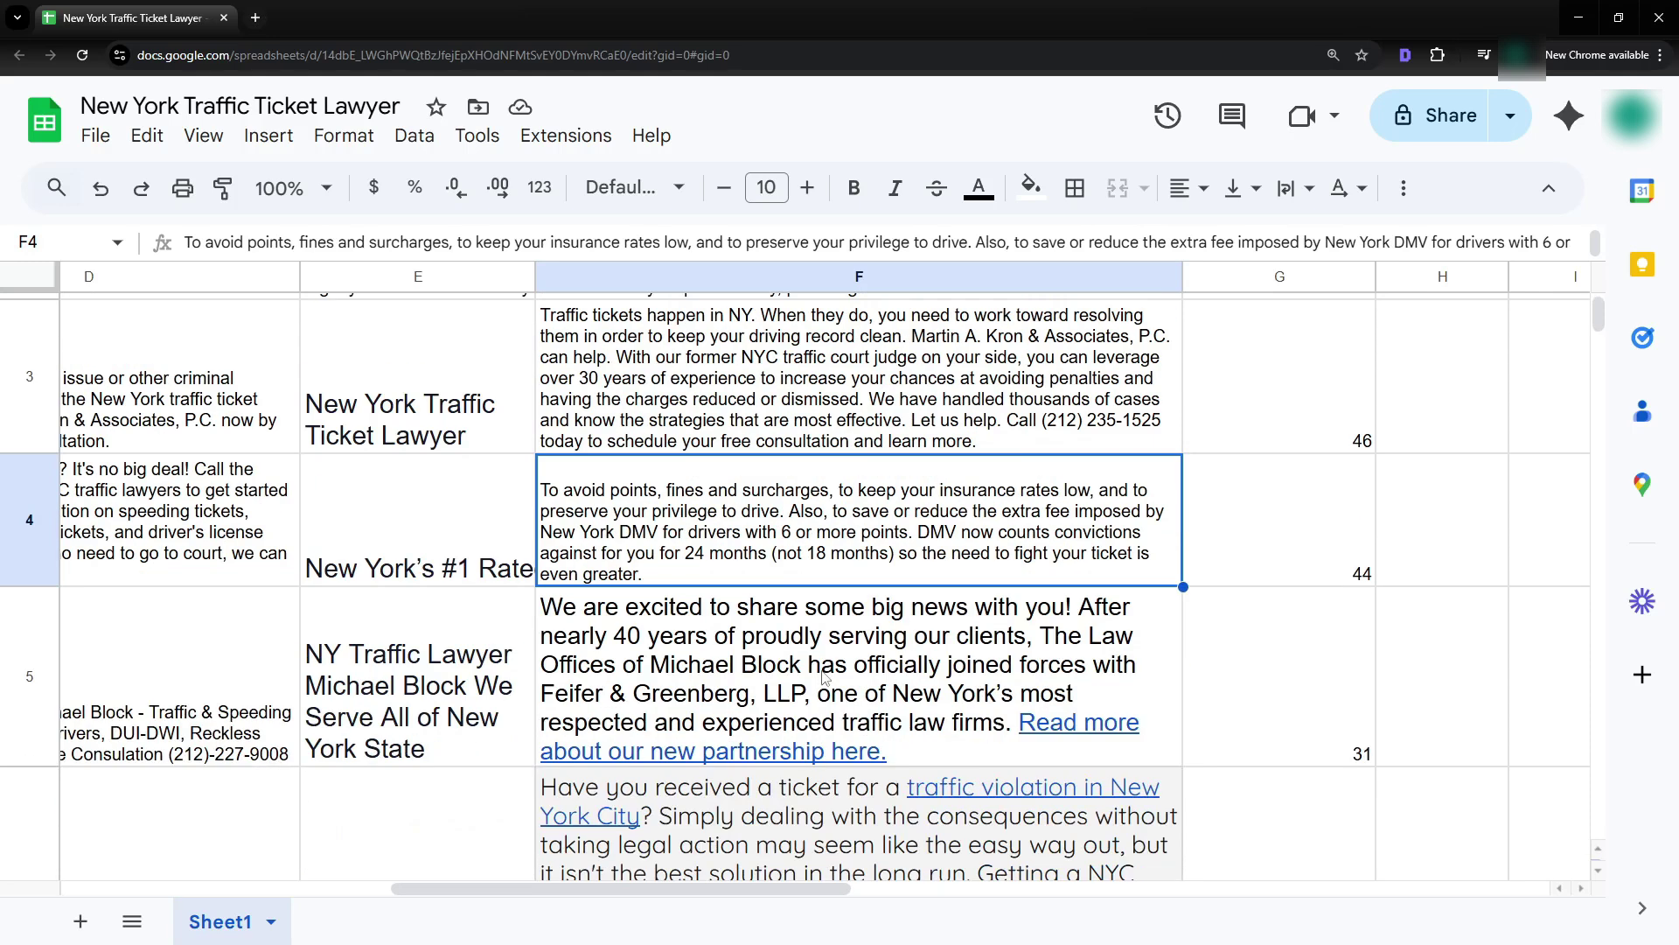
left_click(842, 573)
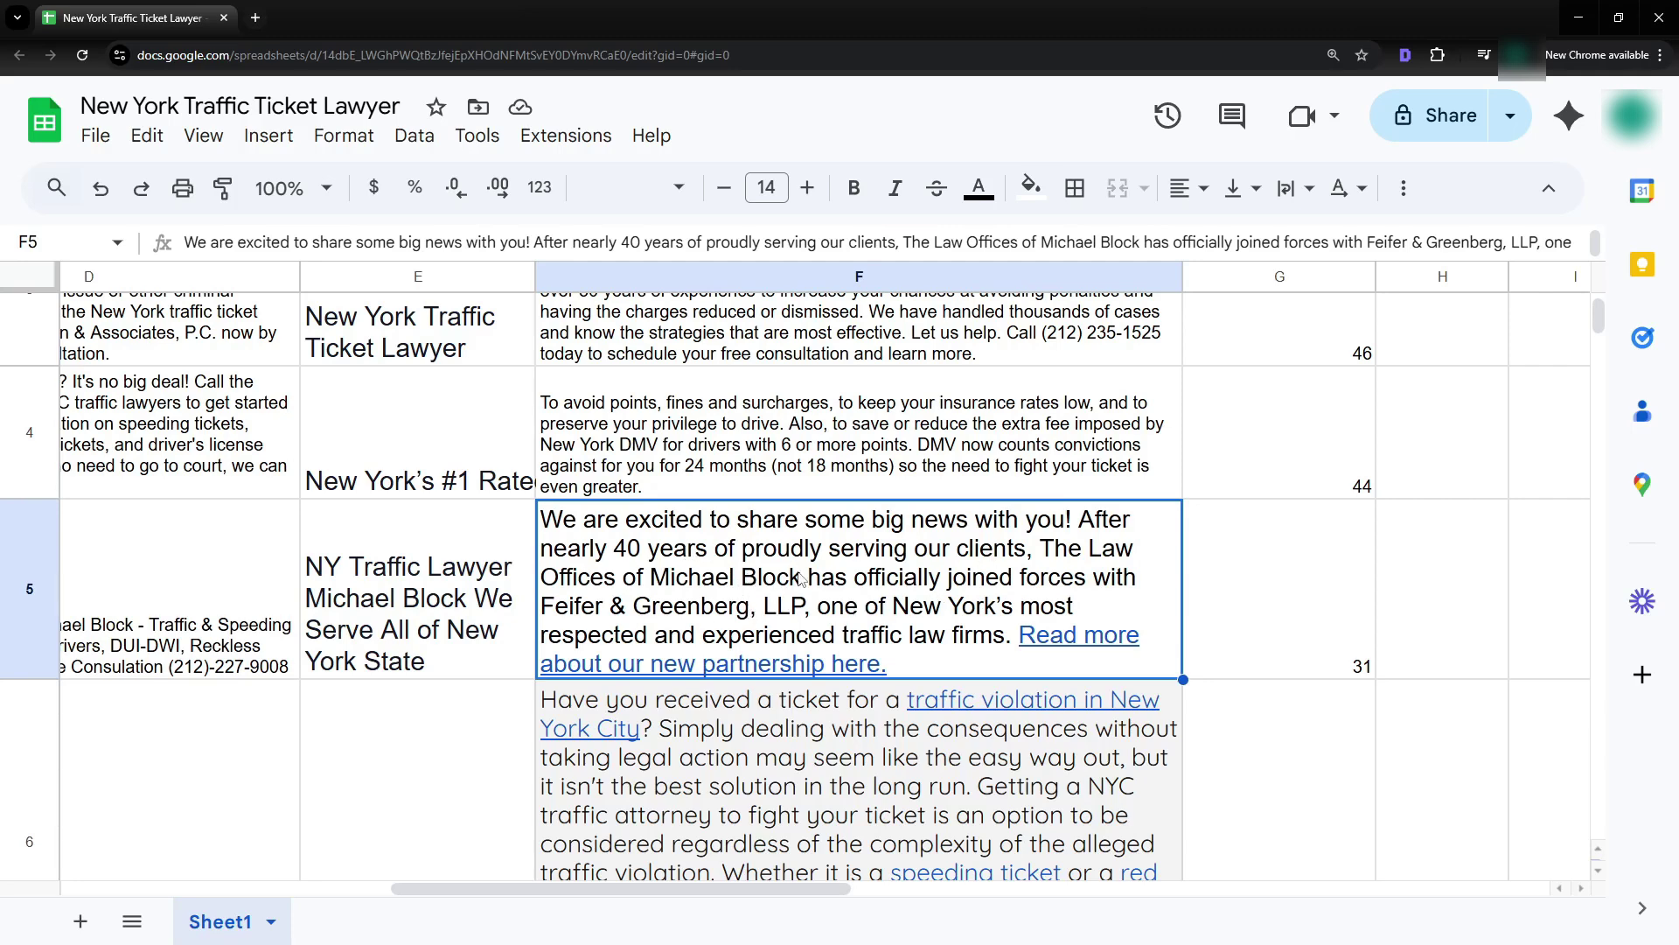
scroll(806, 577, "down", 3)
left_click(783, 483)
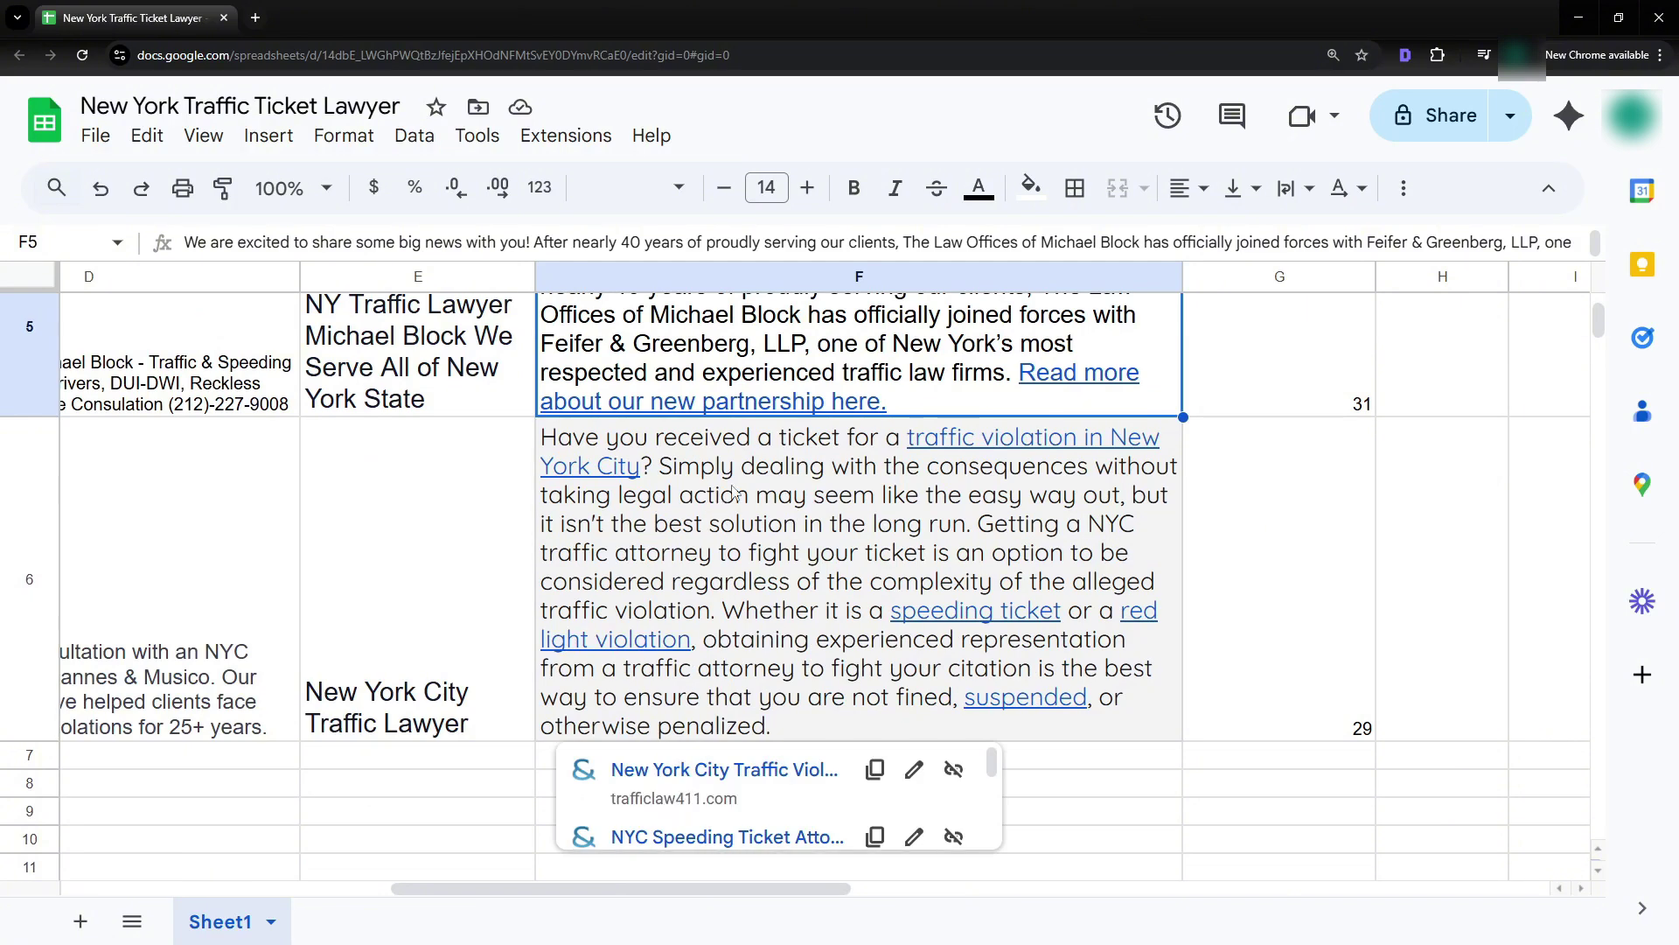
scroll(866, 525, "up", 6)
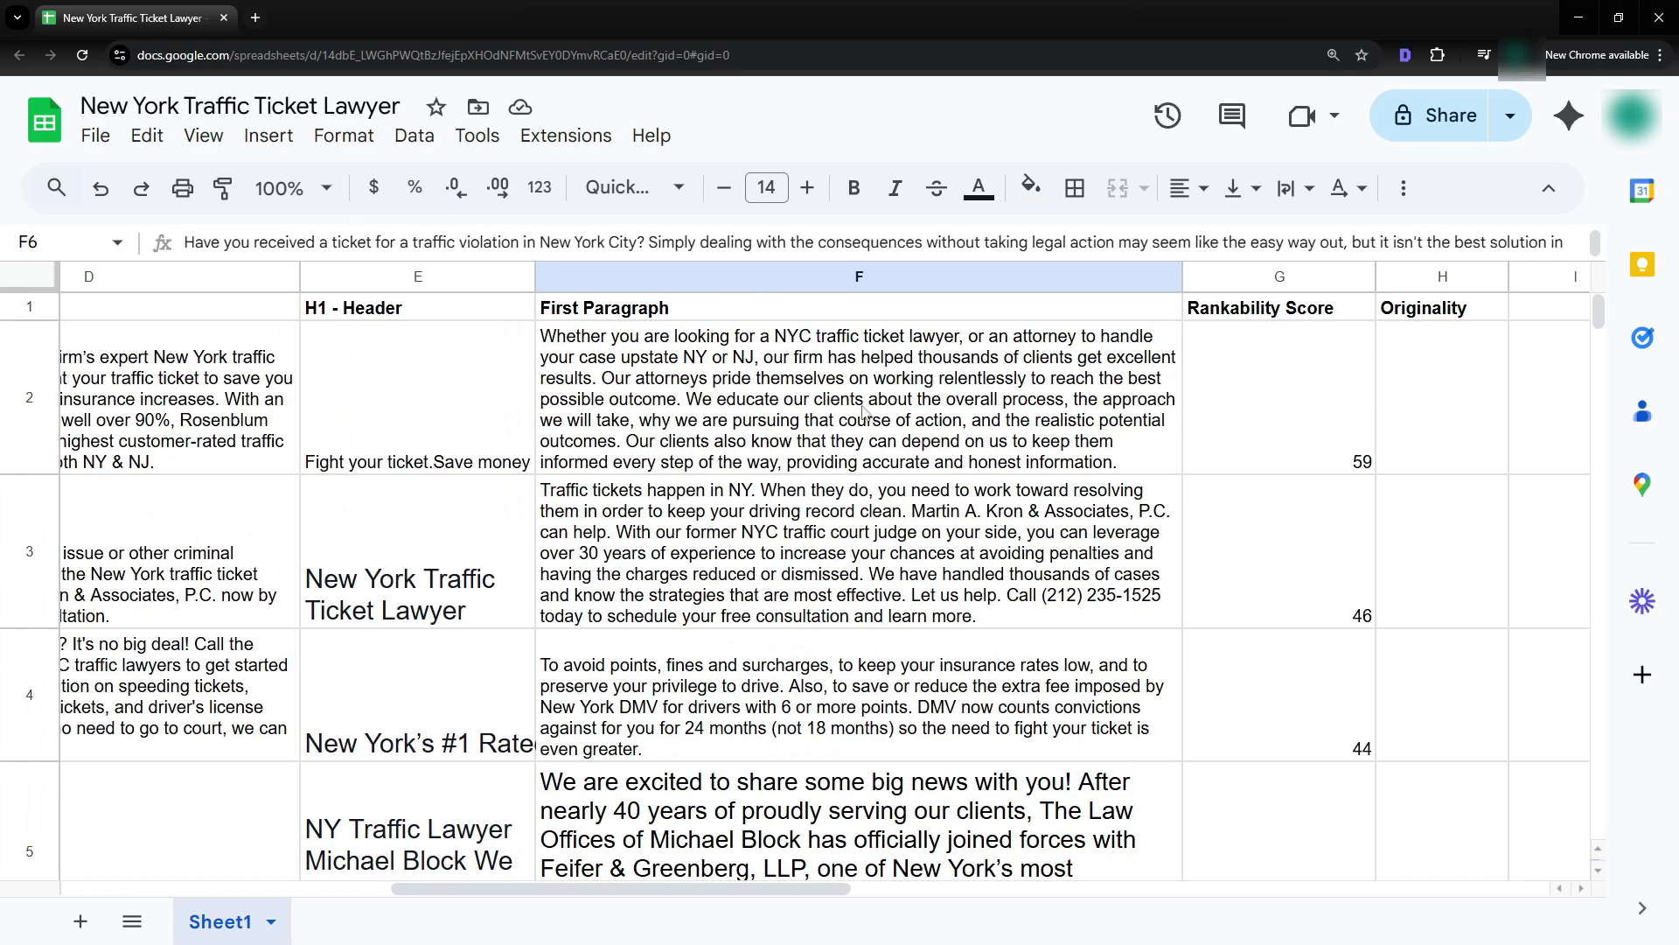
scroll(780, 567, "down", 2)
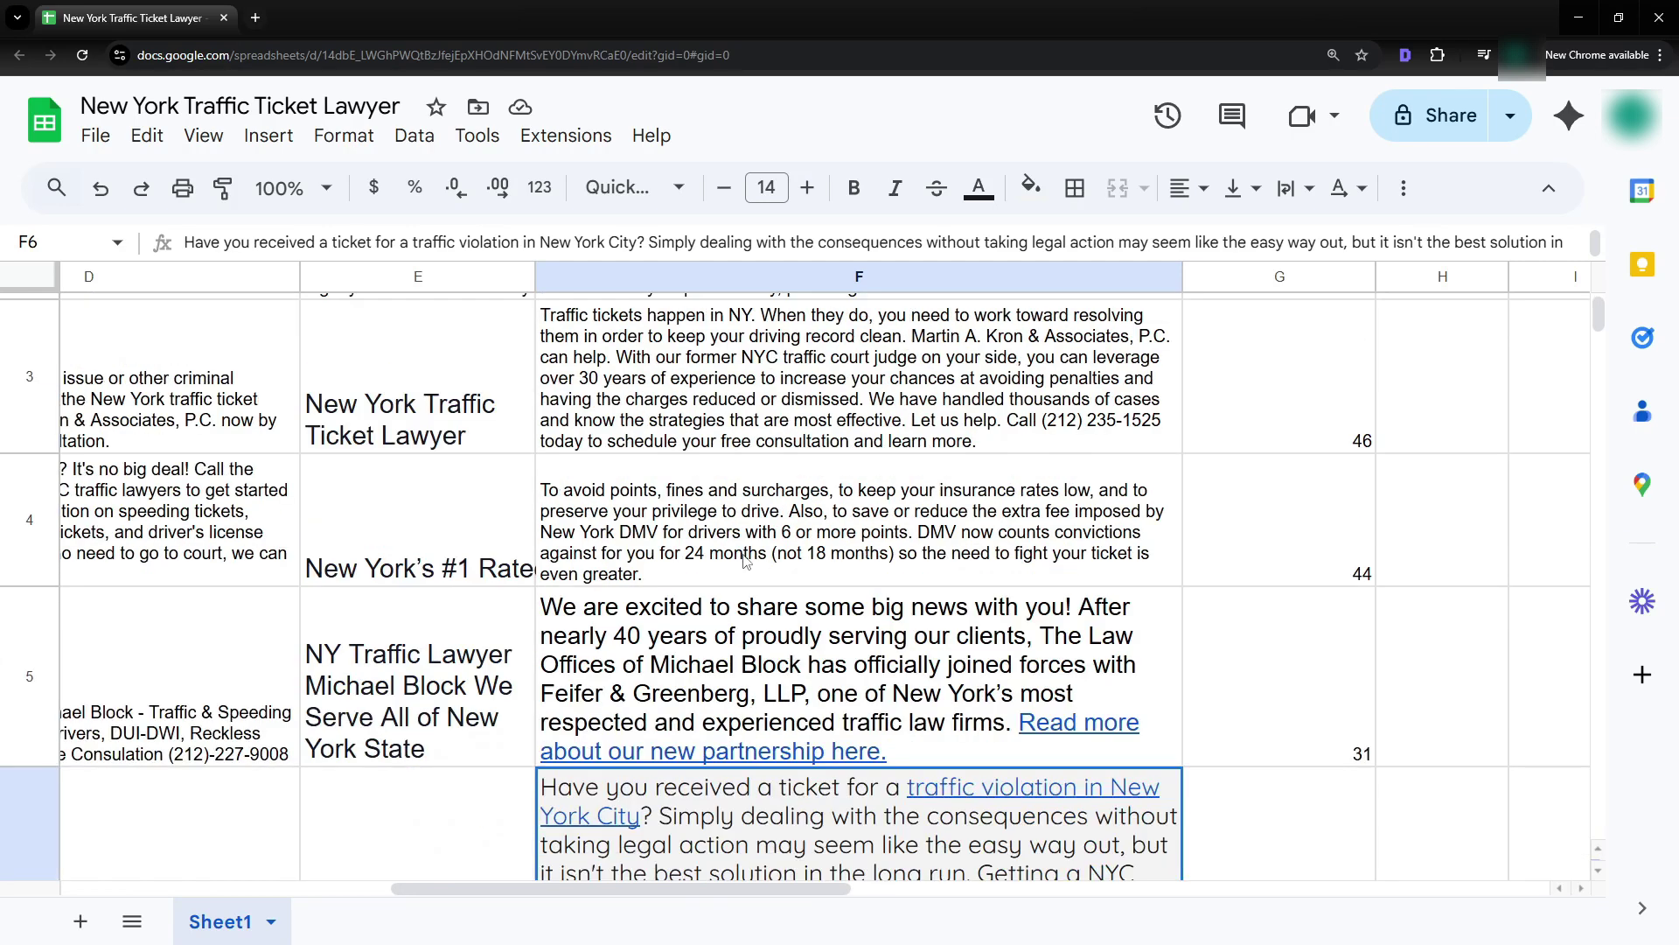
left_click_drag(747, 553, 560, 604)
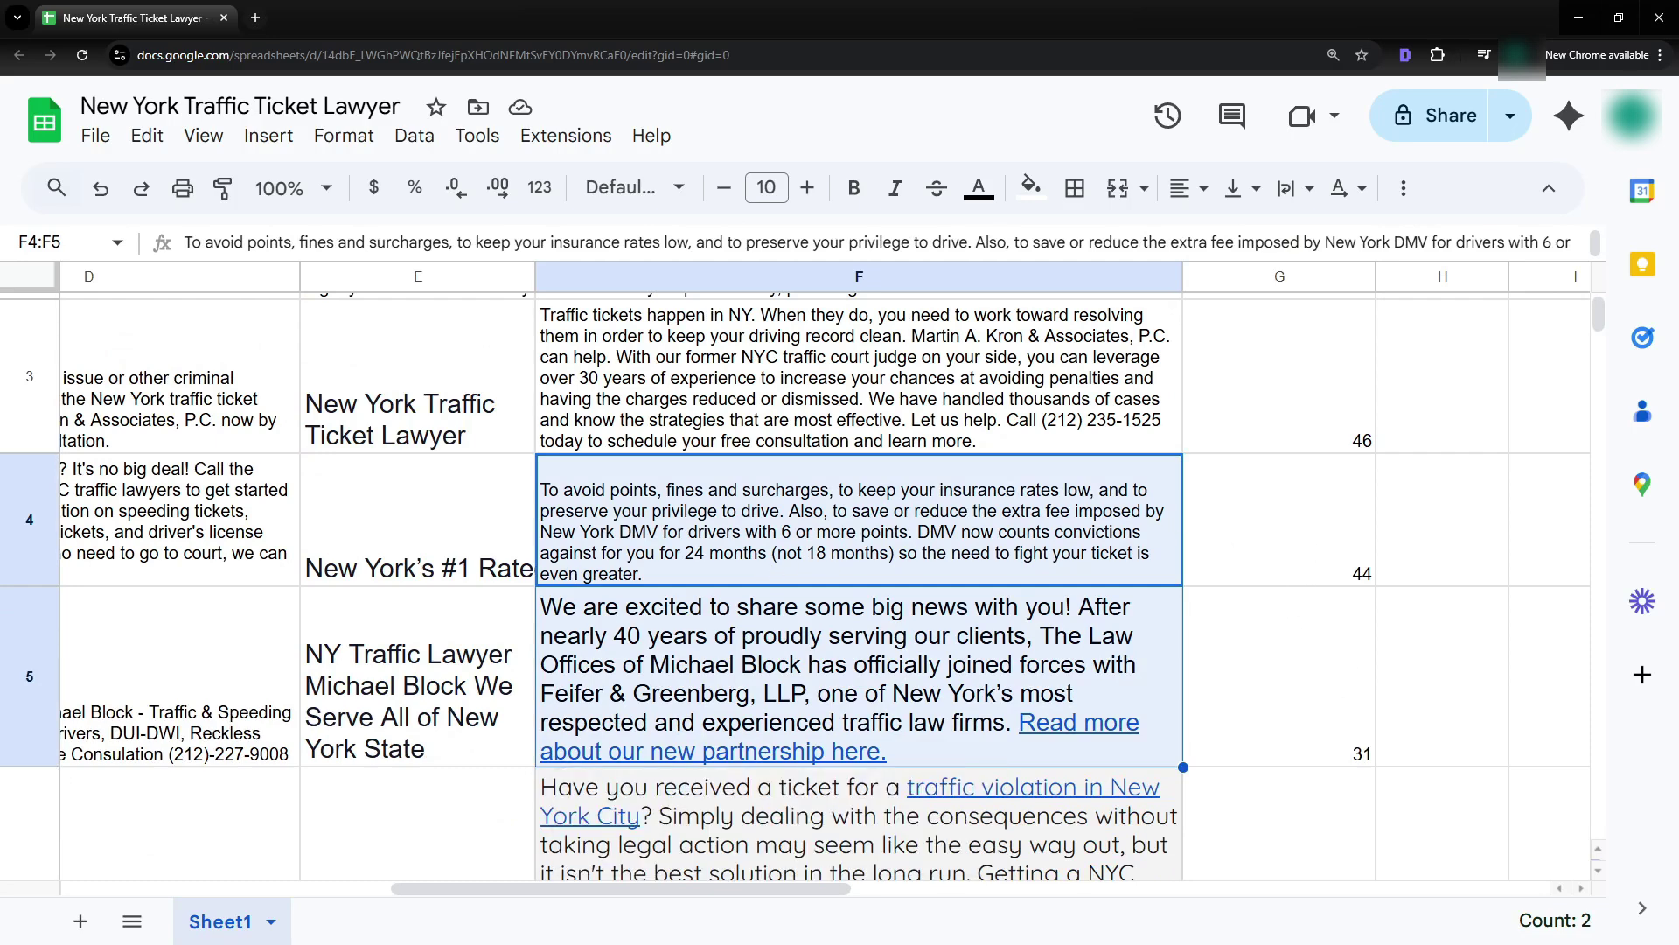
scroll(839, 586, "up", 2)
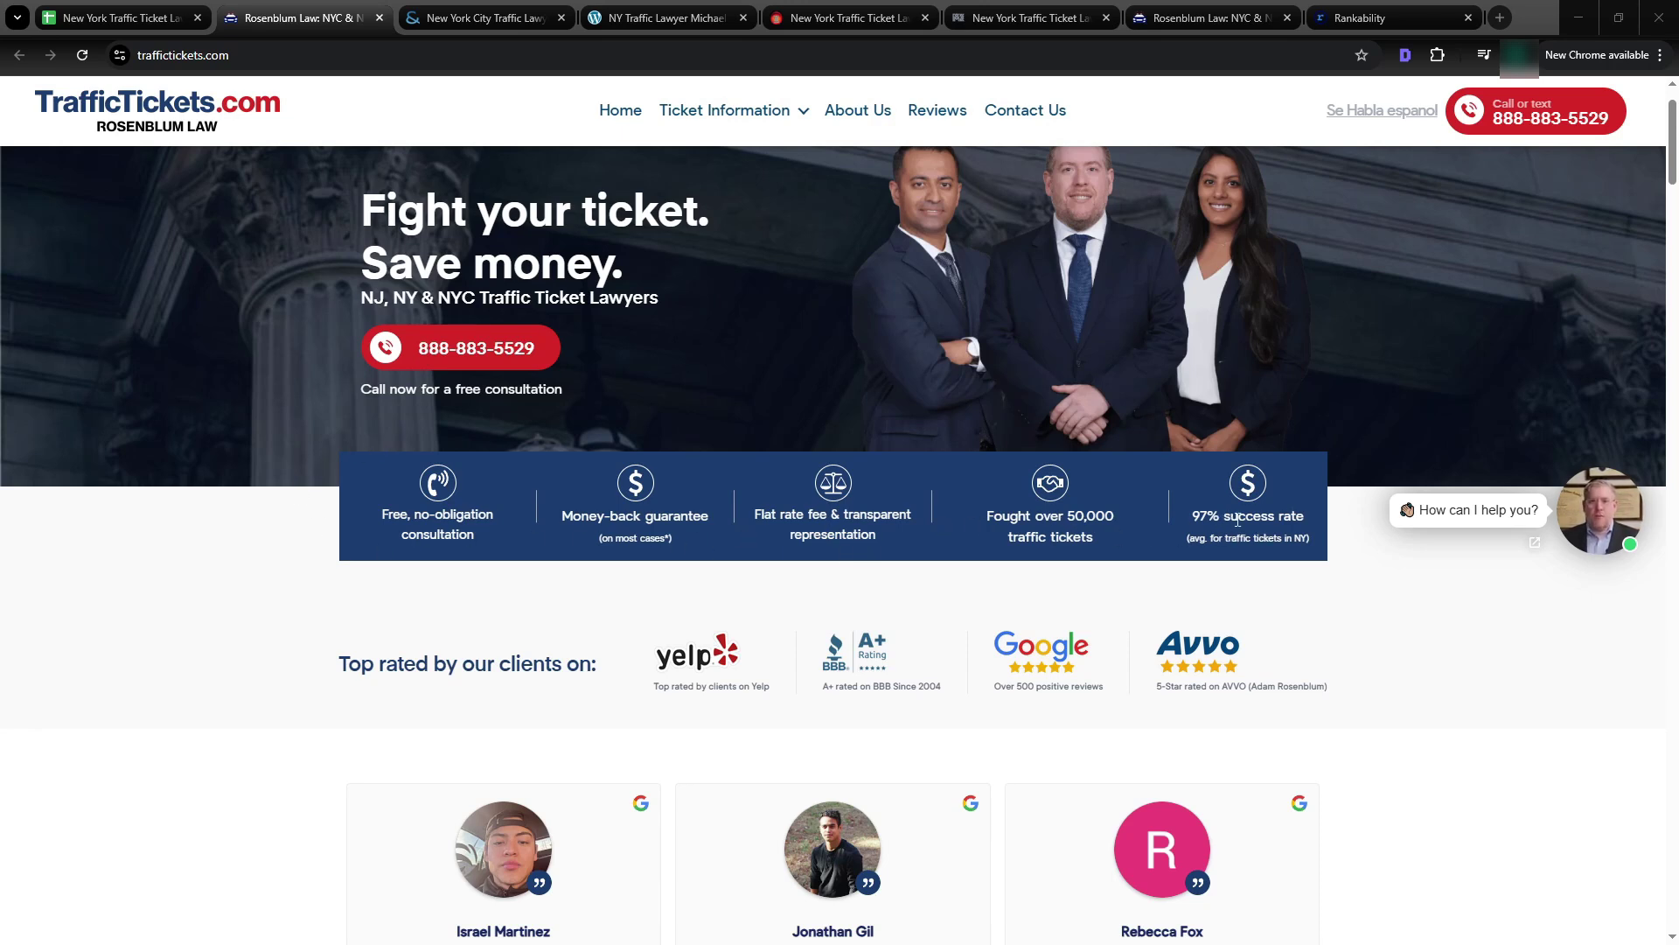
- Examine the traffictickets.com homepage from the client reviews through the firm statistics and featured attorneys to the Common Violations section
scroll(329, 536, "down", 5)
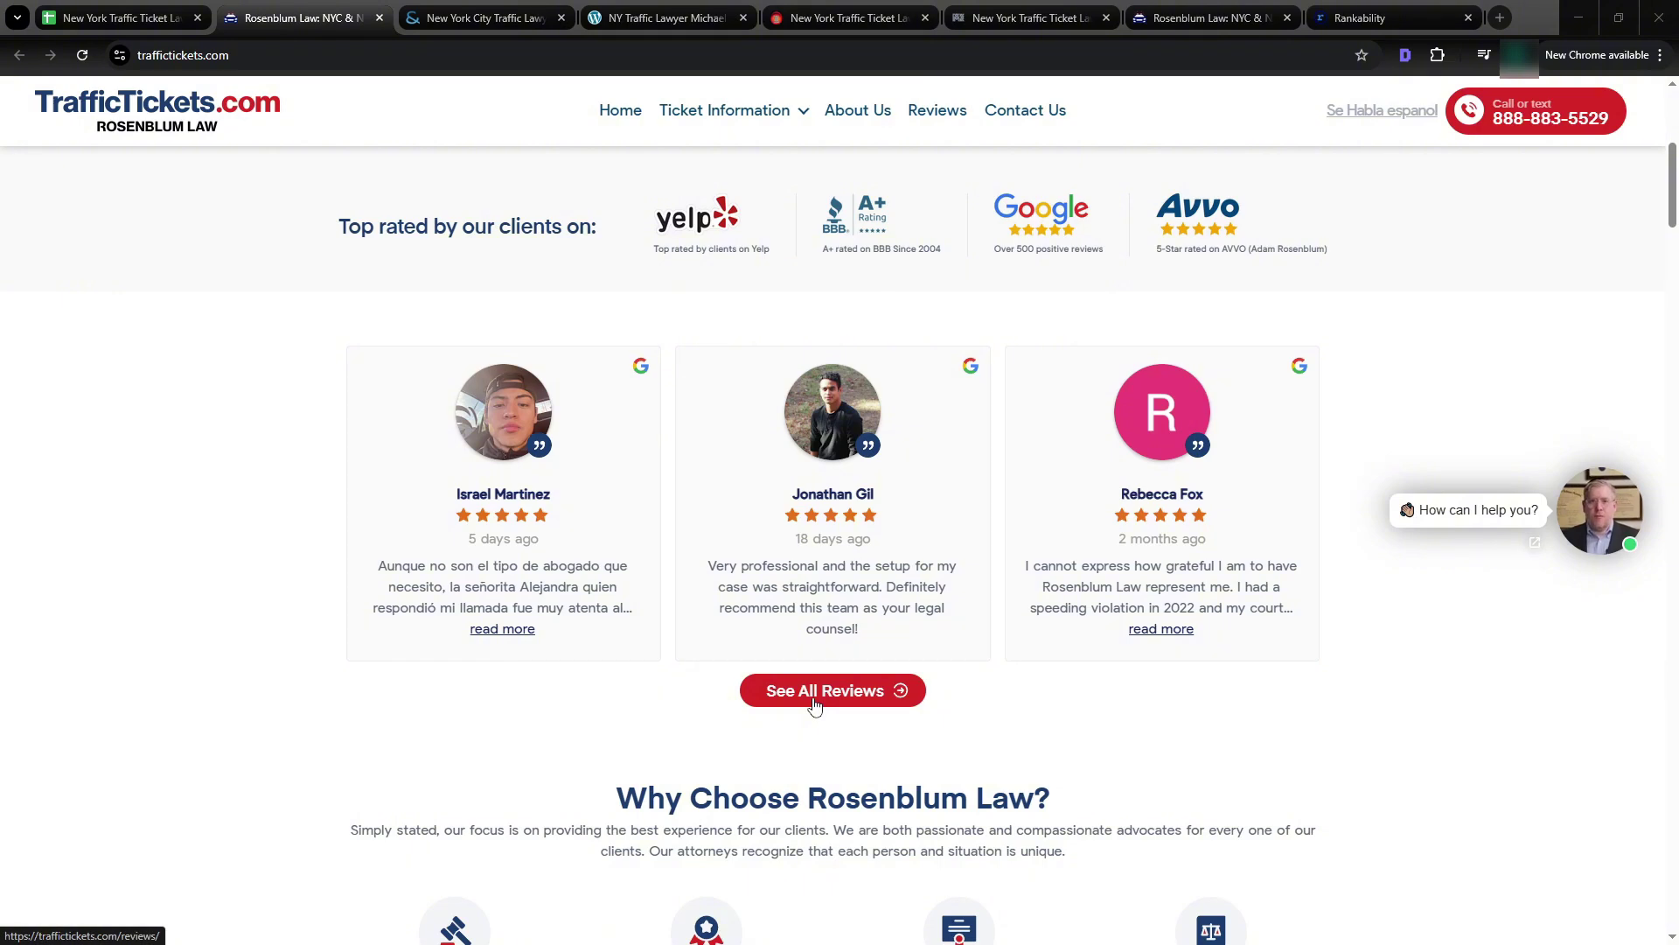
scroll(213, 566, "down", 5)
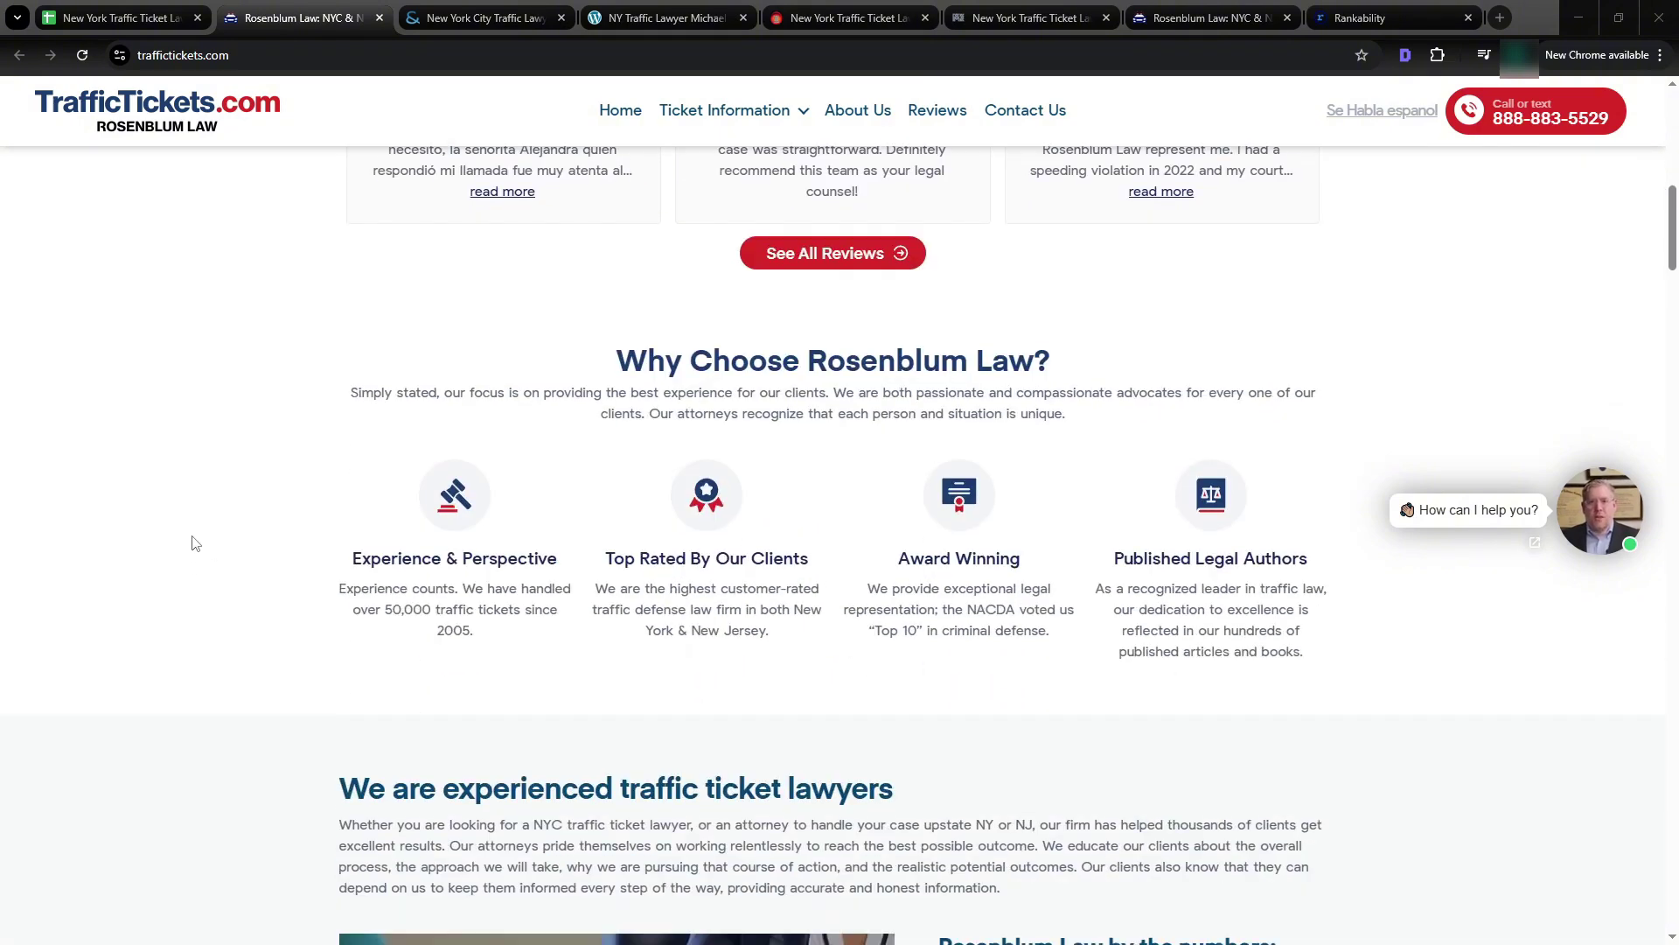
scroll(229, 546, "down", 6)
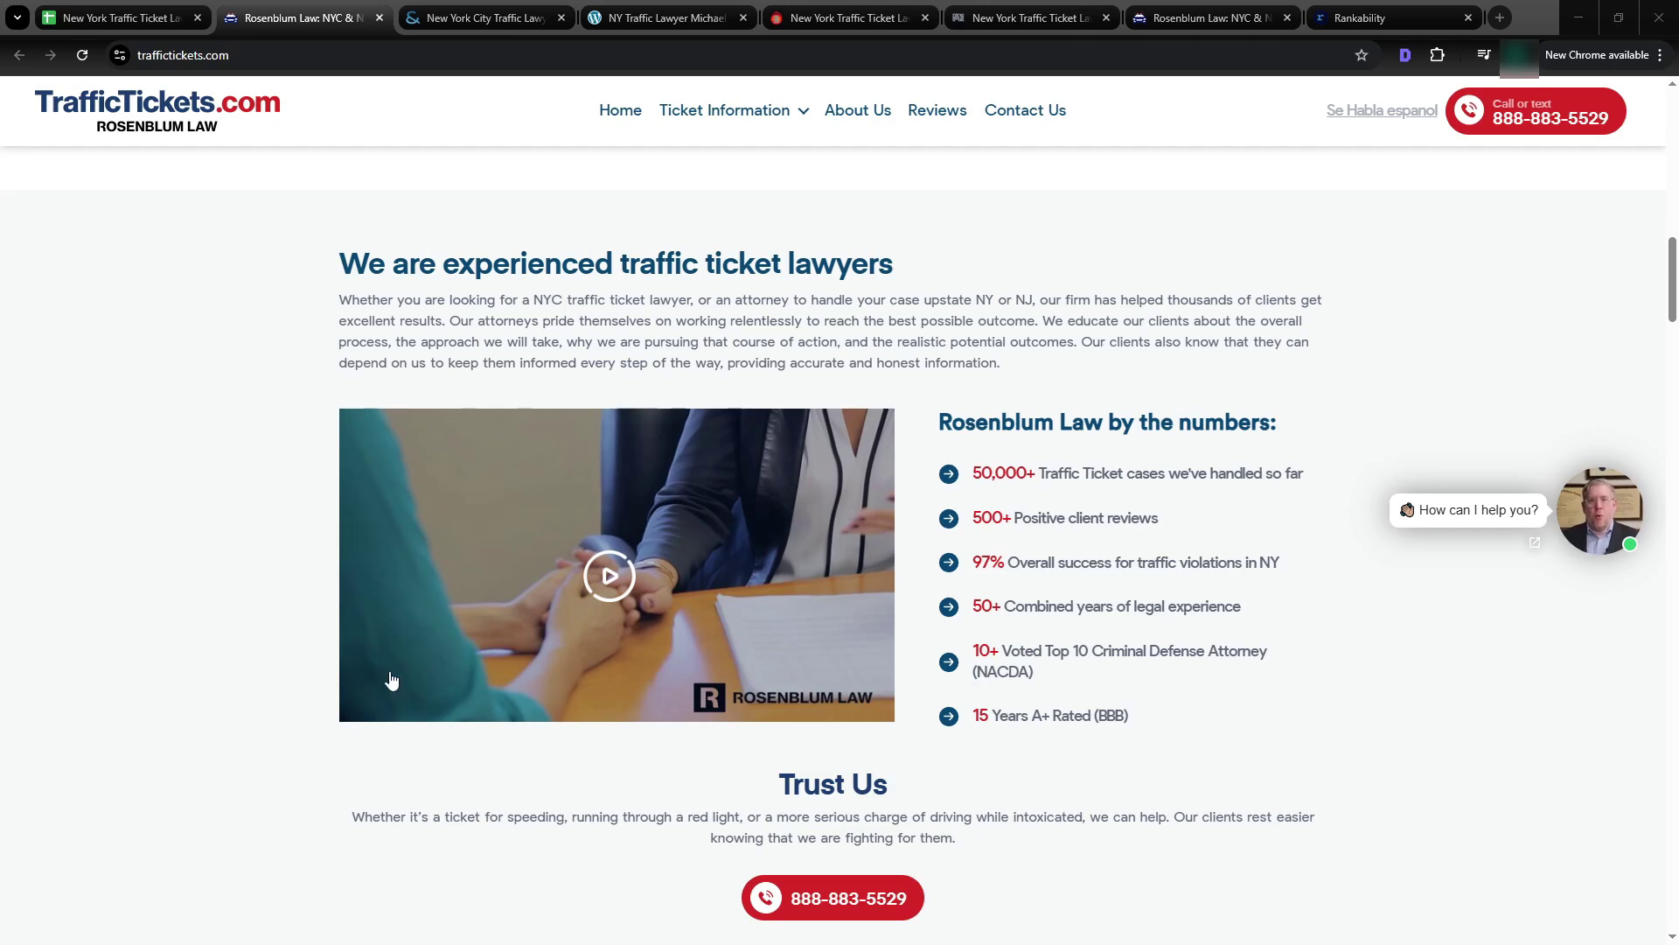
scroll(247, 534, "down", 10)
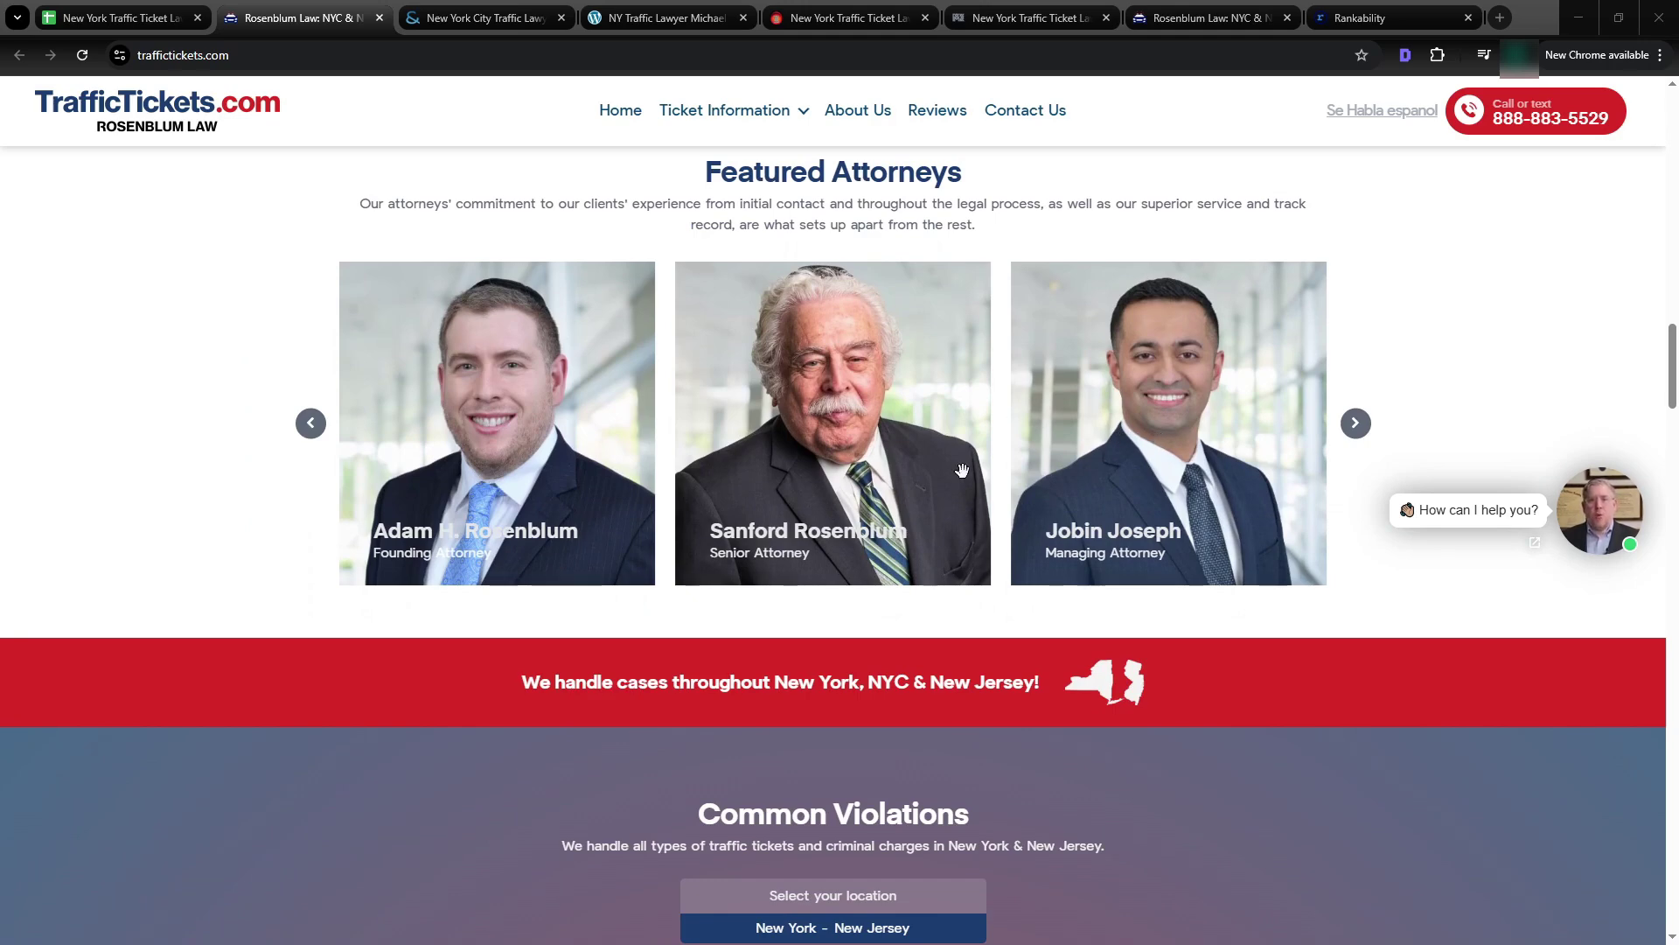
scroll(665, 499, "down", 8)
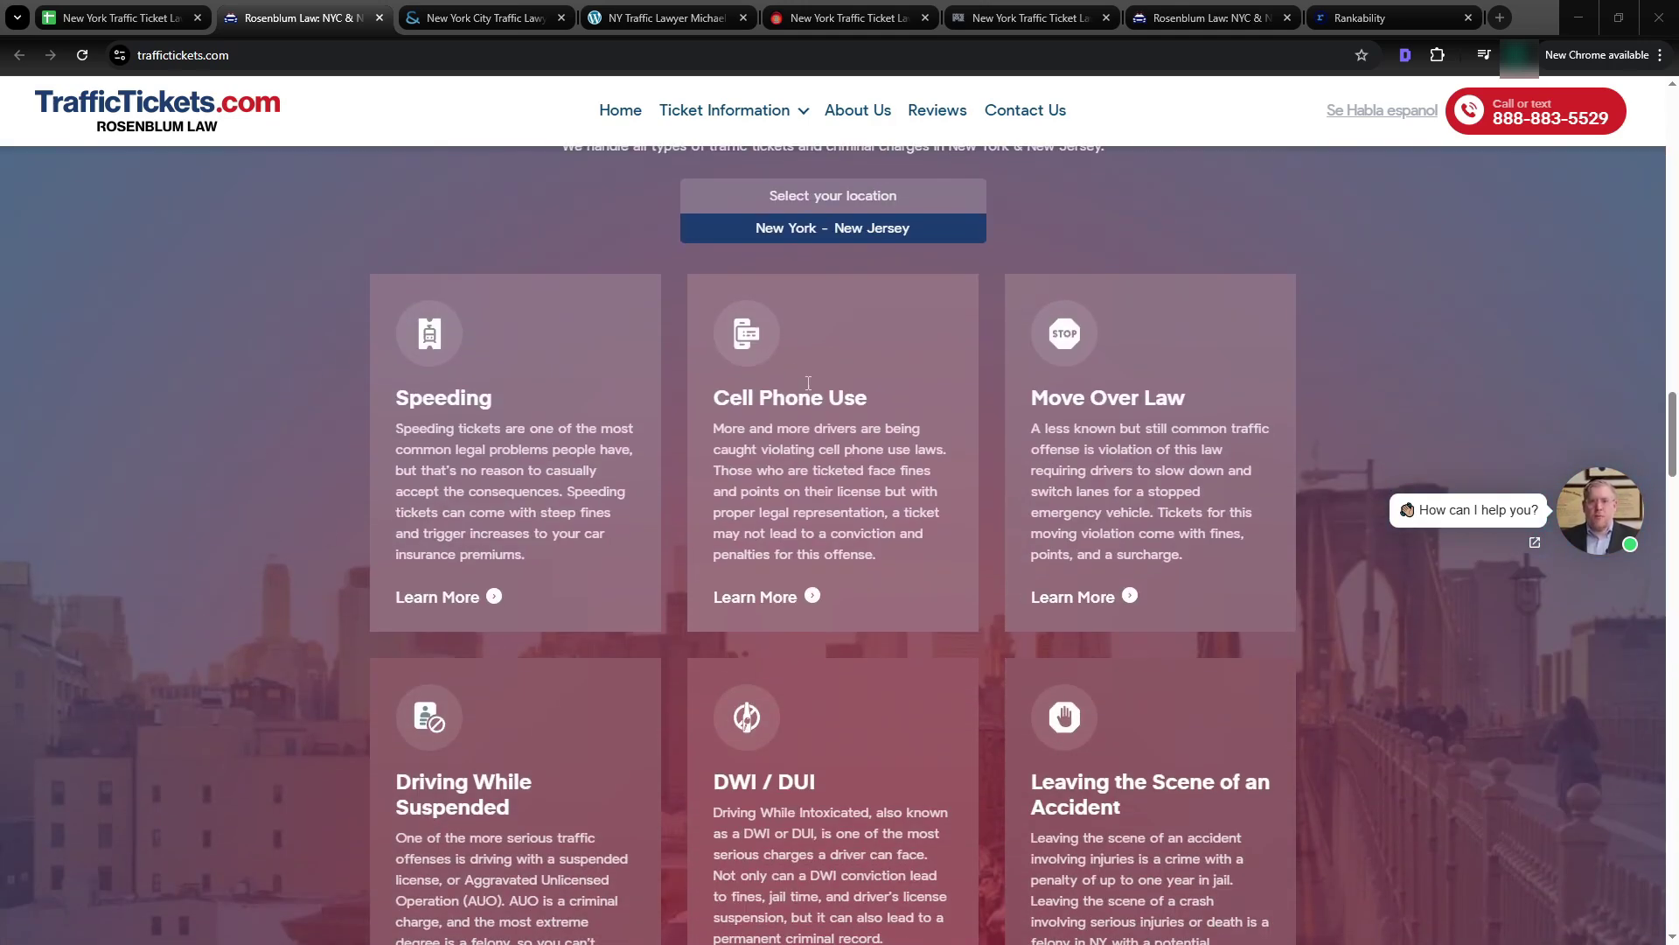
scroll(658, 481, "up", 2)
scroll(660, 385, "down", 2)
scroll(686, 356, "up", 1)
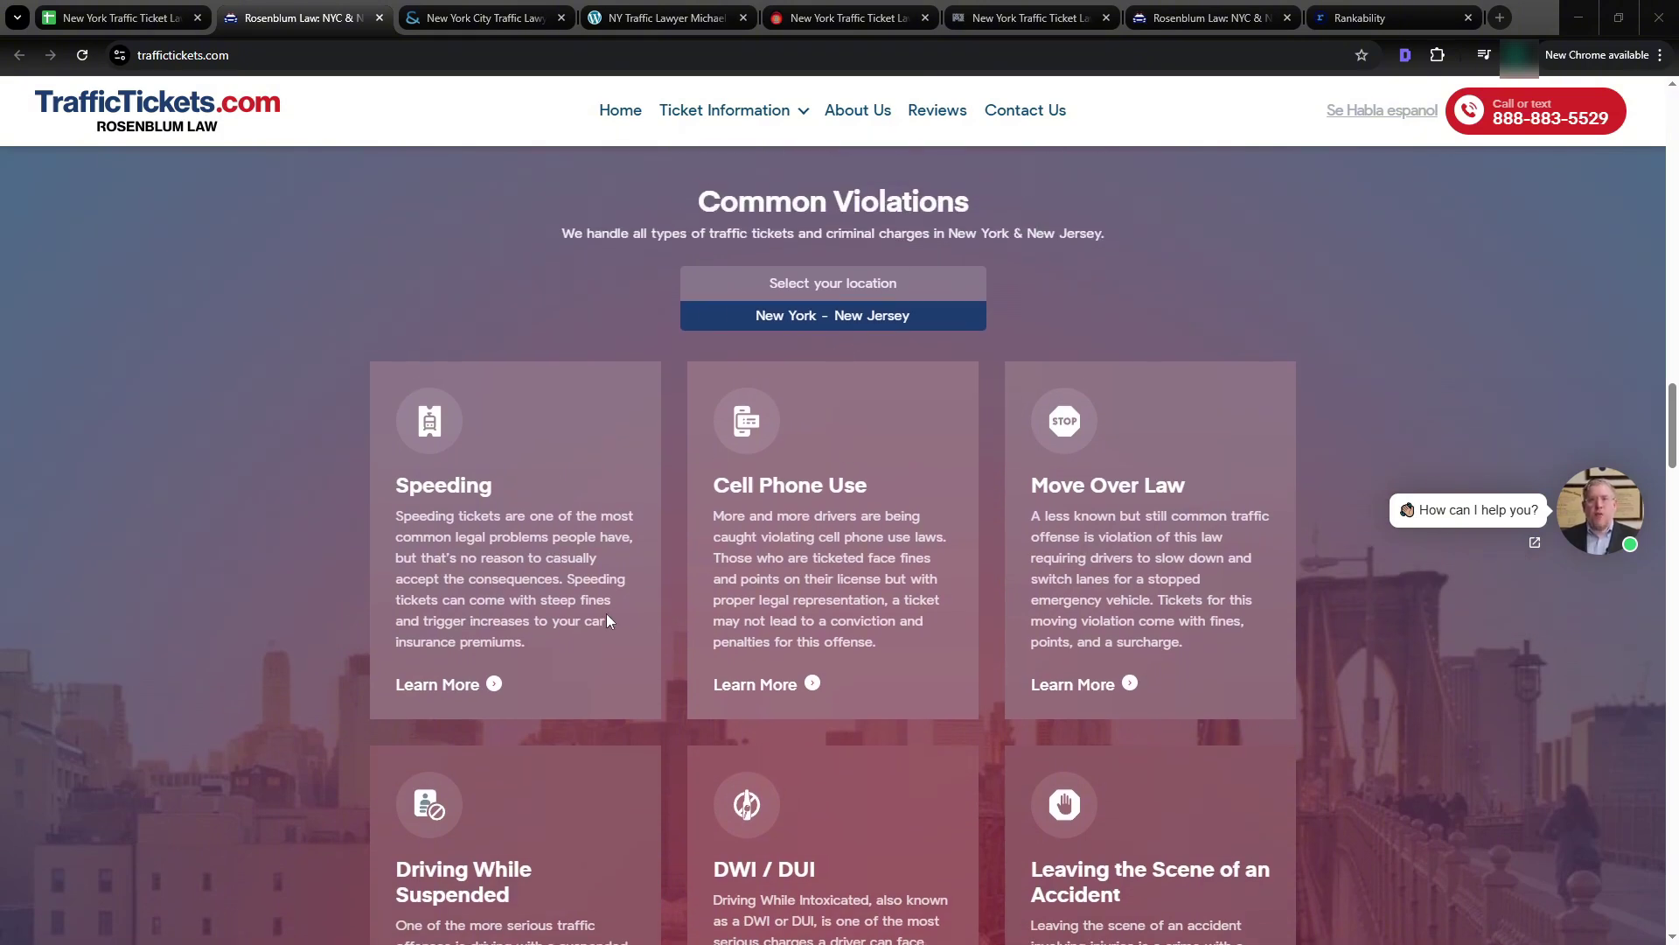
scroll(607, 616, "down", 3)
- Review the rest of the traffictickets.com homepage, including Featured Experts, articles, offices and the contact form, and return to its beginning
scroll(284, 604, "down", 10)
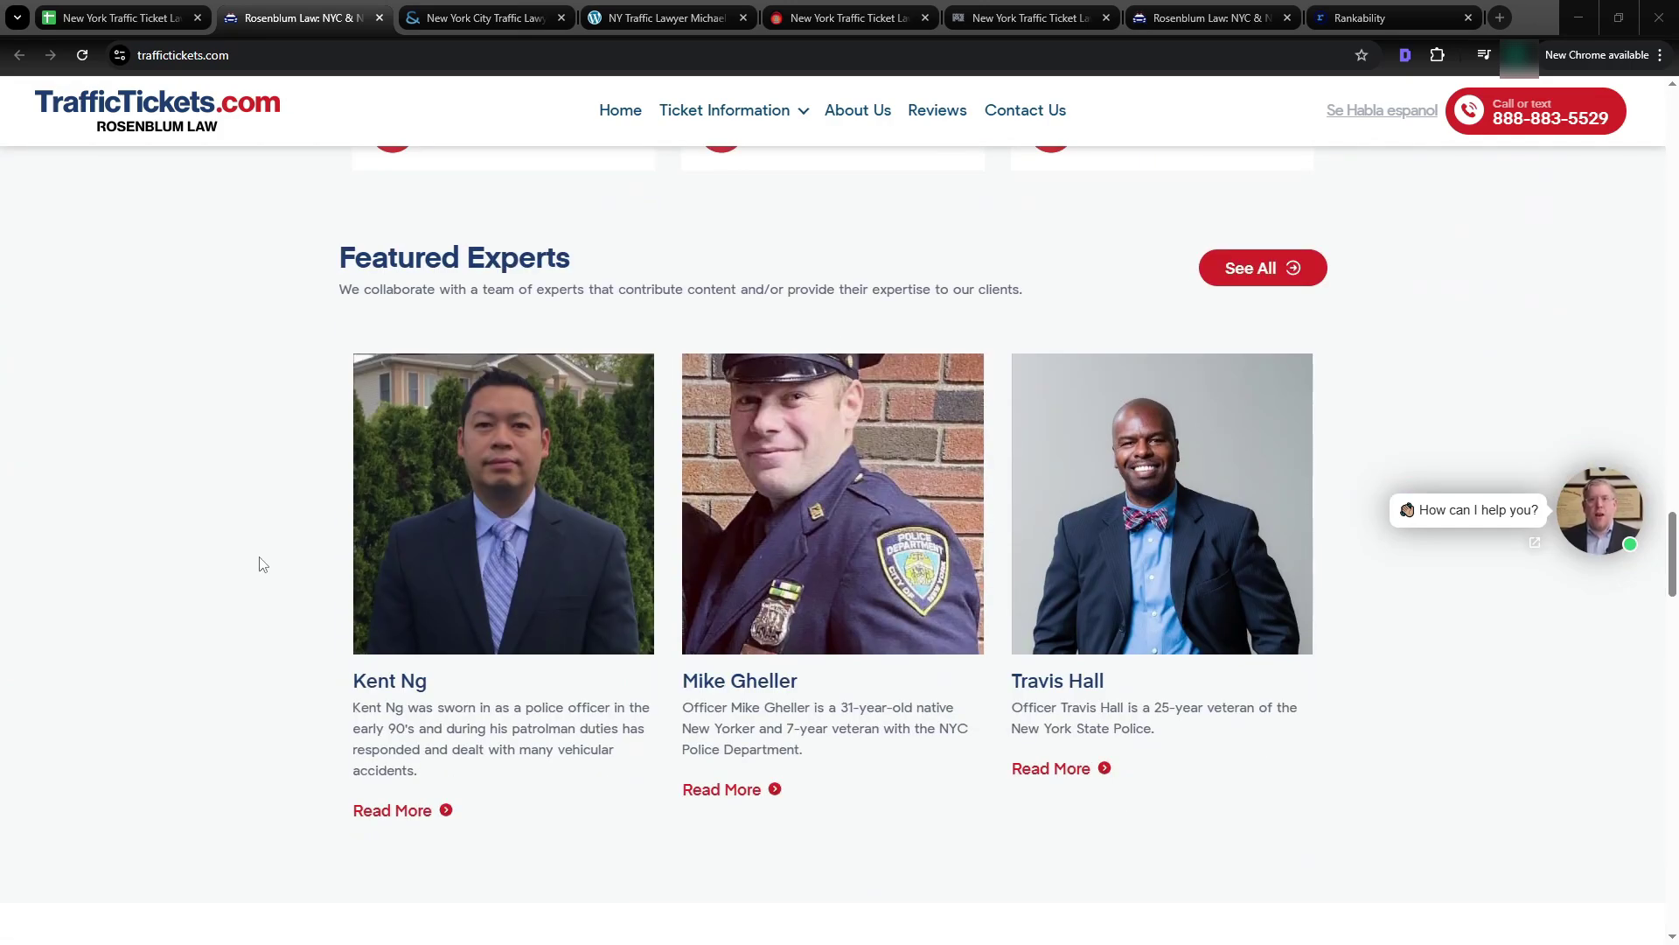
scroll(259, 564, "down", 20)
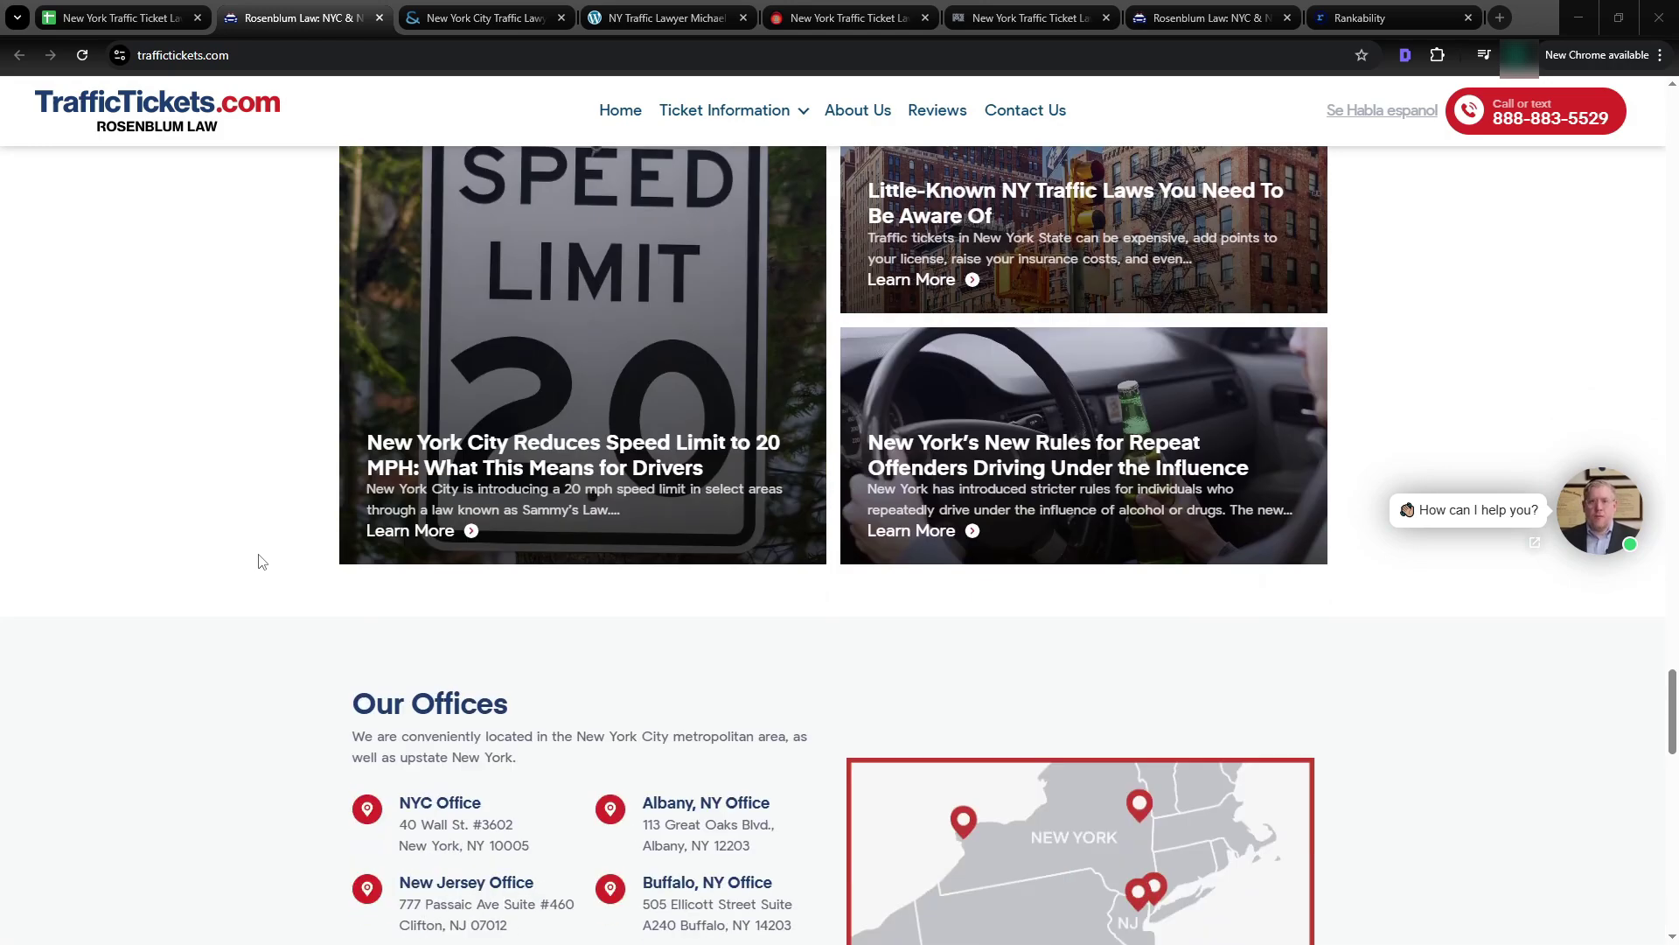
scroll(258, 564, "down", 5)
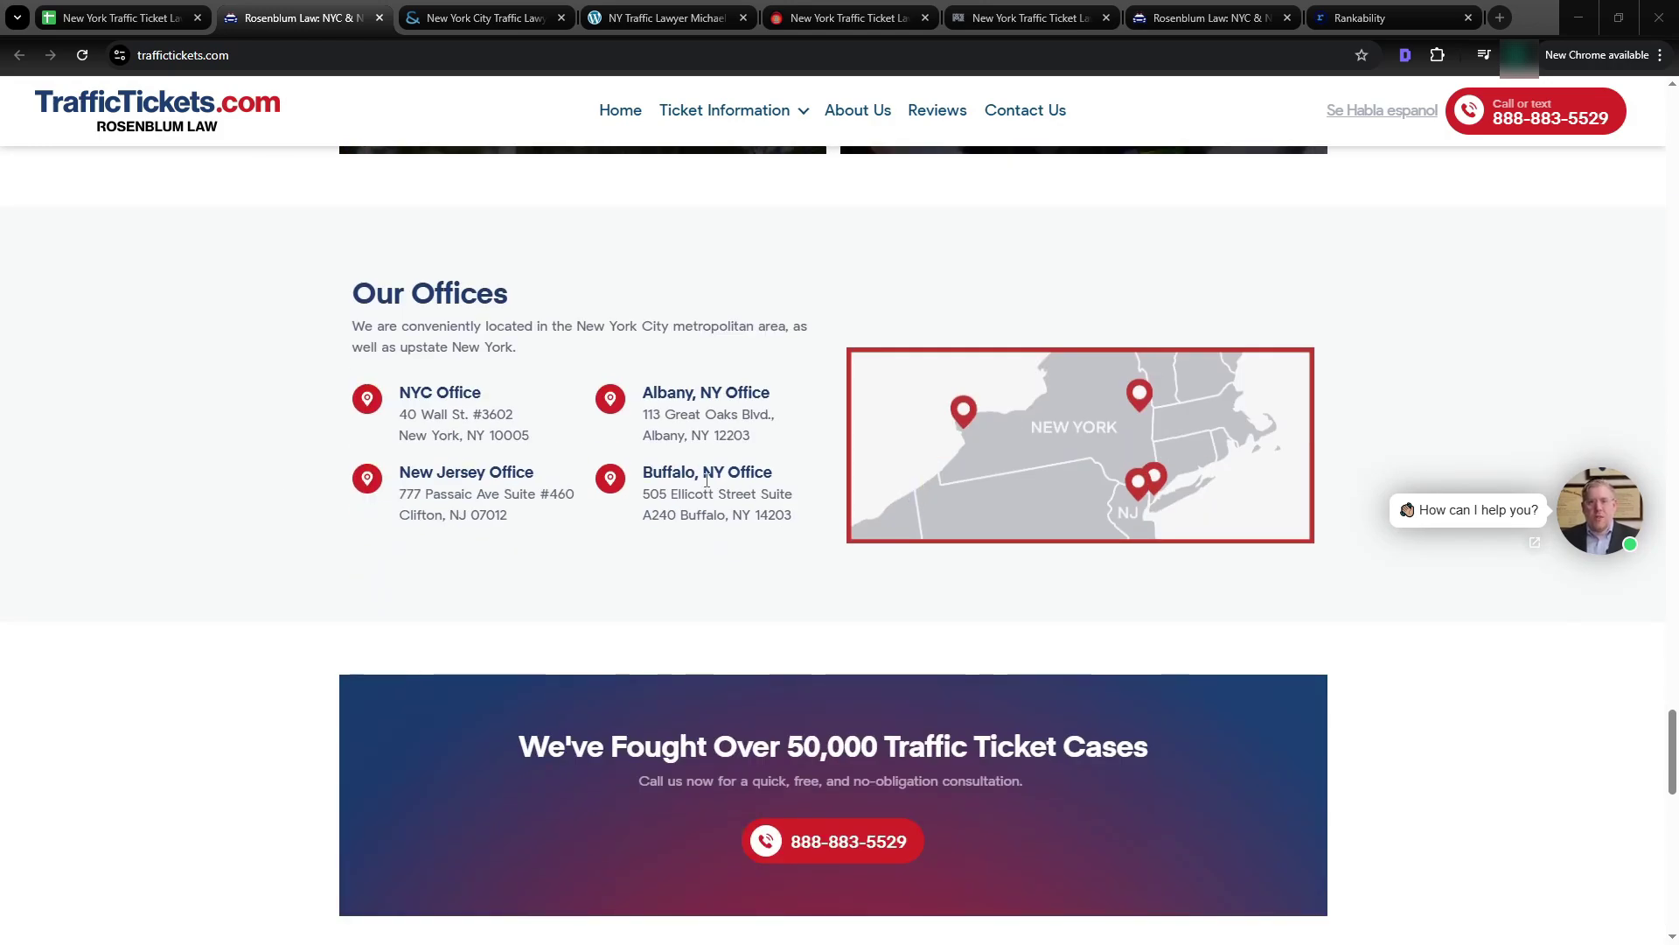
scroll(707, 480, "down", 6)
scroll(667, 539, "down", 1)
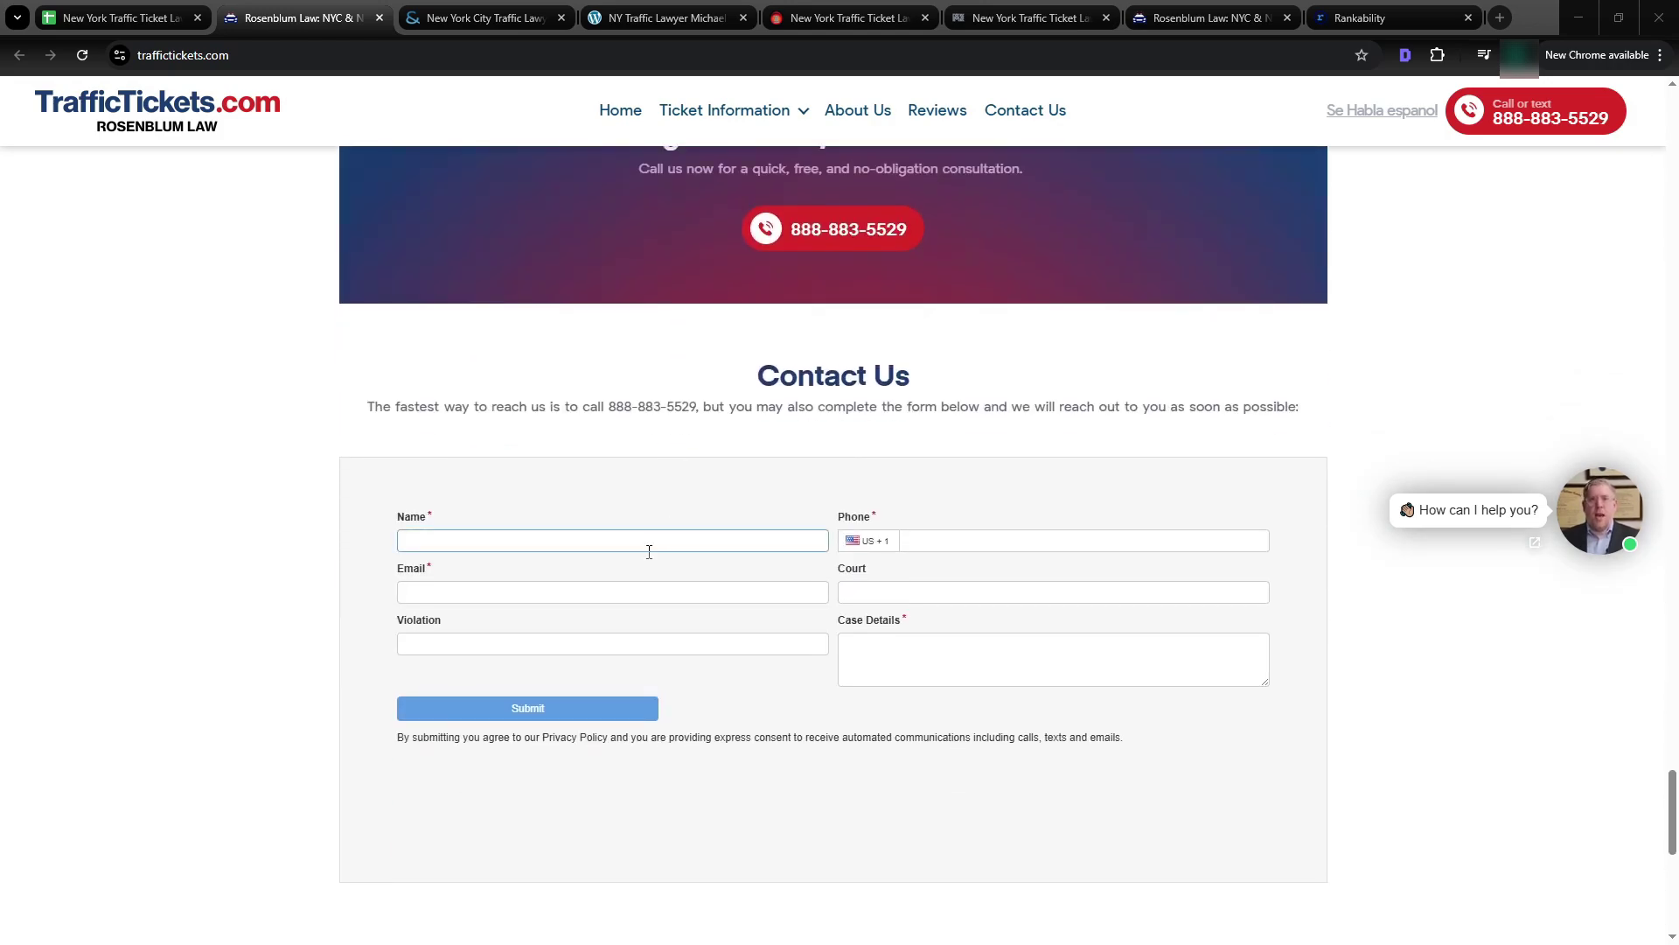
scroll(694, 585, "down", 4)
scroll(717, 285, "up", 20)
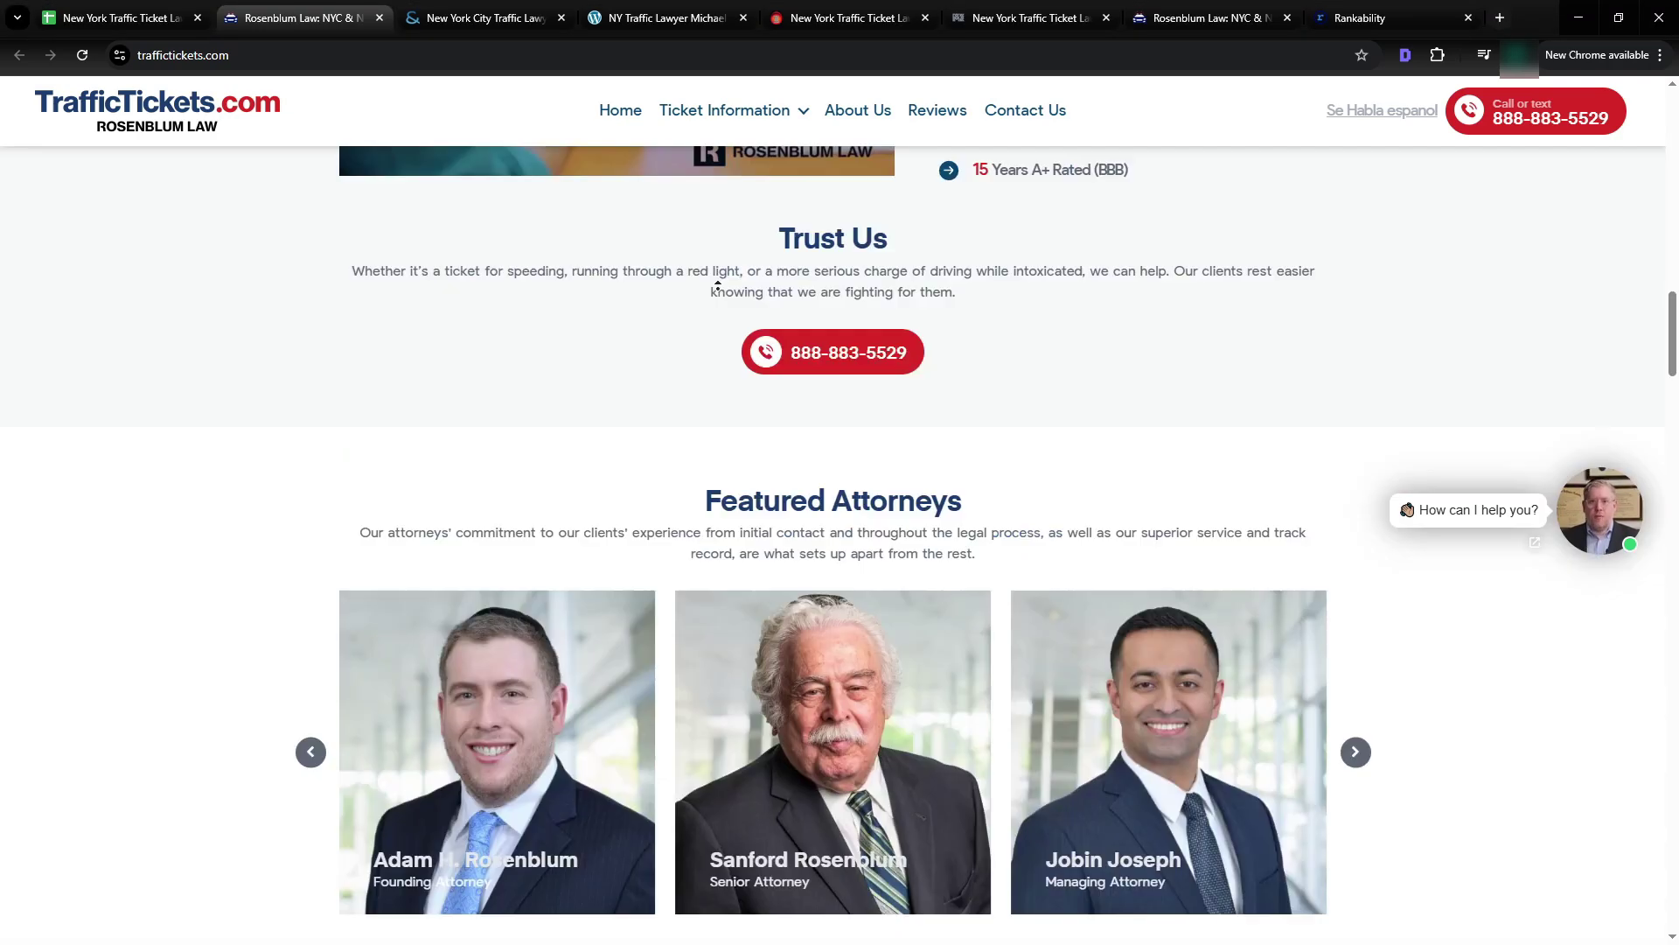
scroll(717, 285, "up", 15)
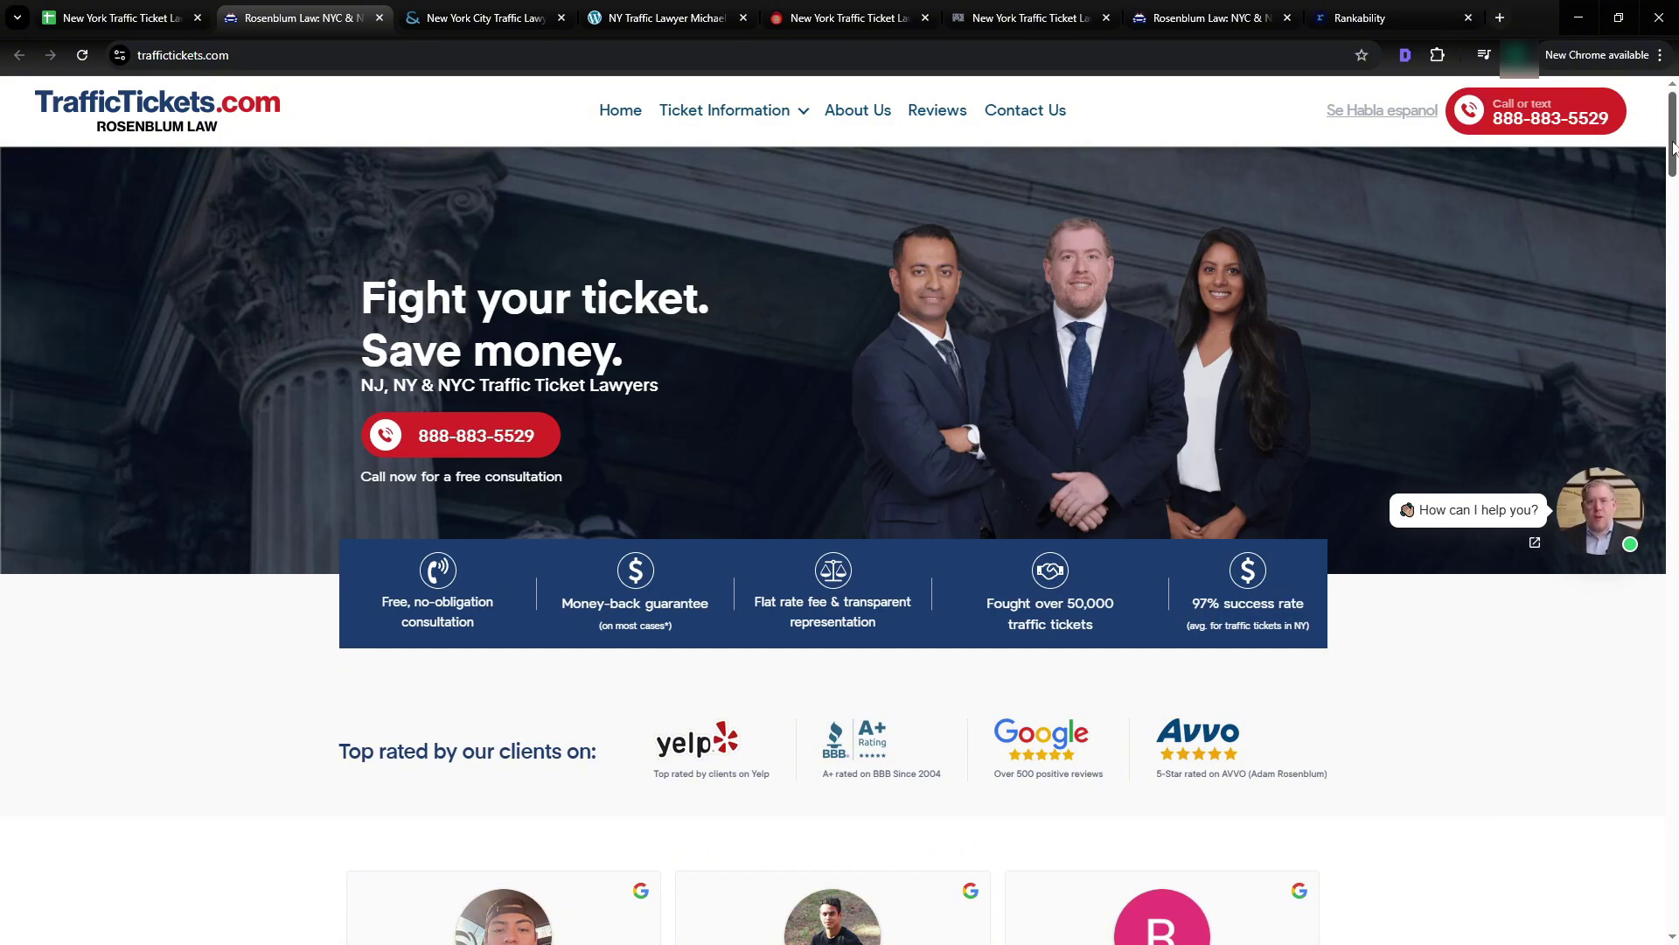
- Review the traffictickets.com page text in Rankability's Content Optimizer, checking its score, word count, readability and highlighted keywords
left_click_drag(1673, 147, 1585, 136)
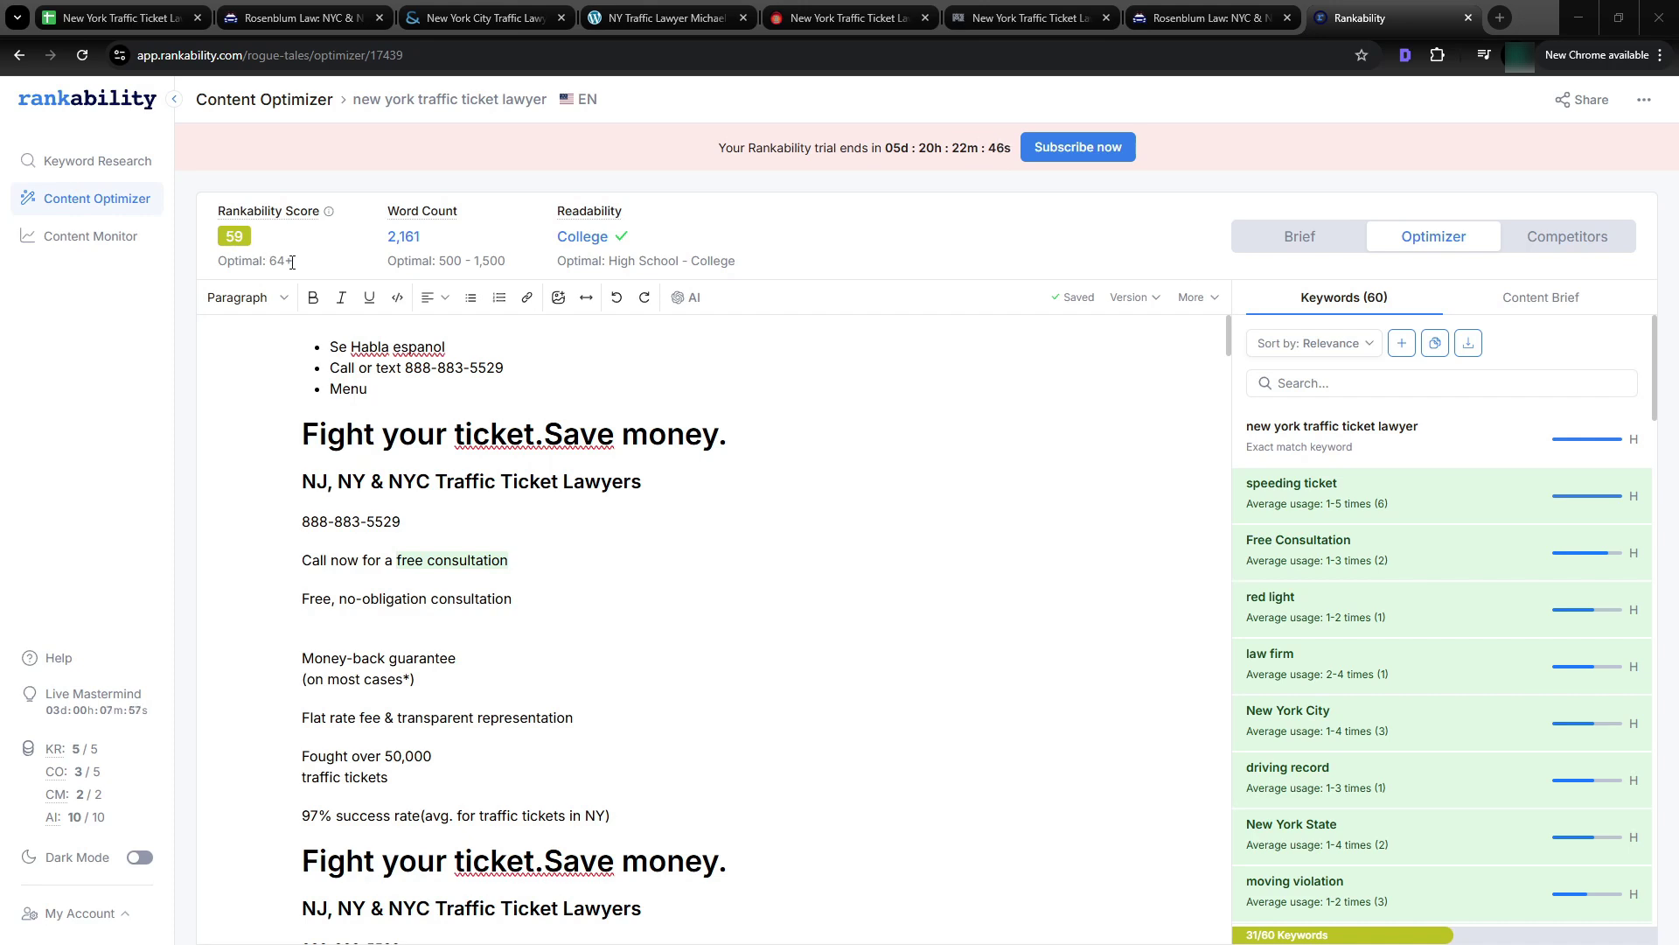
mouse_move(395, 234)
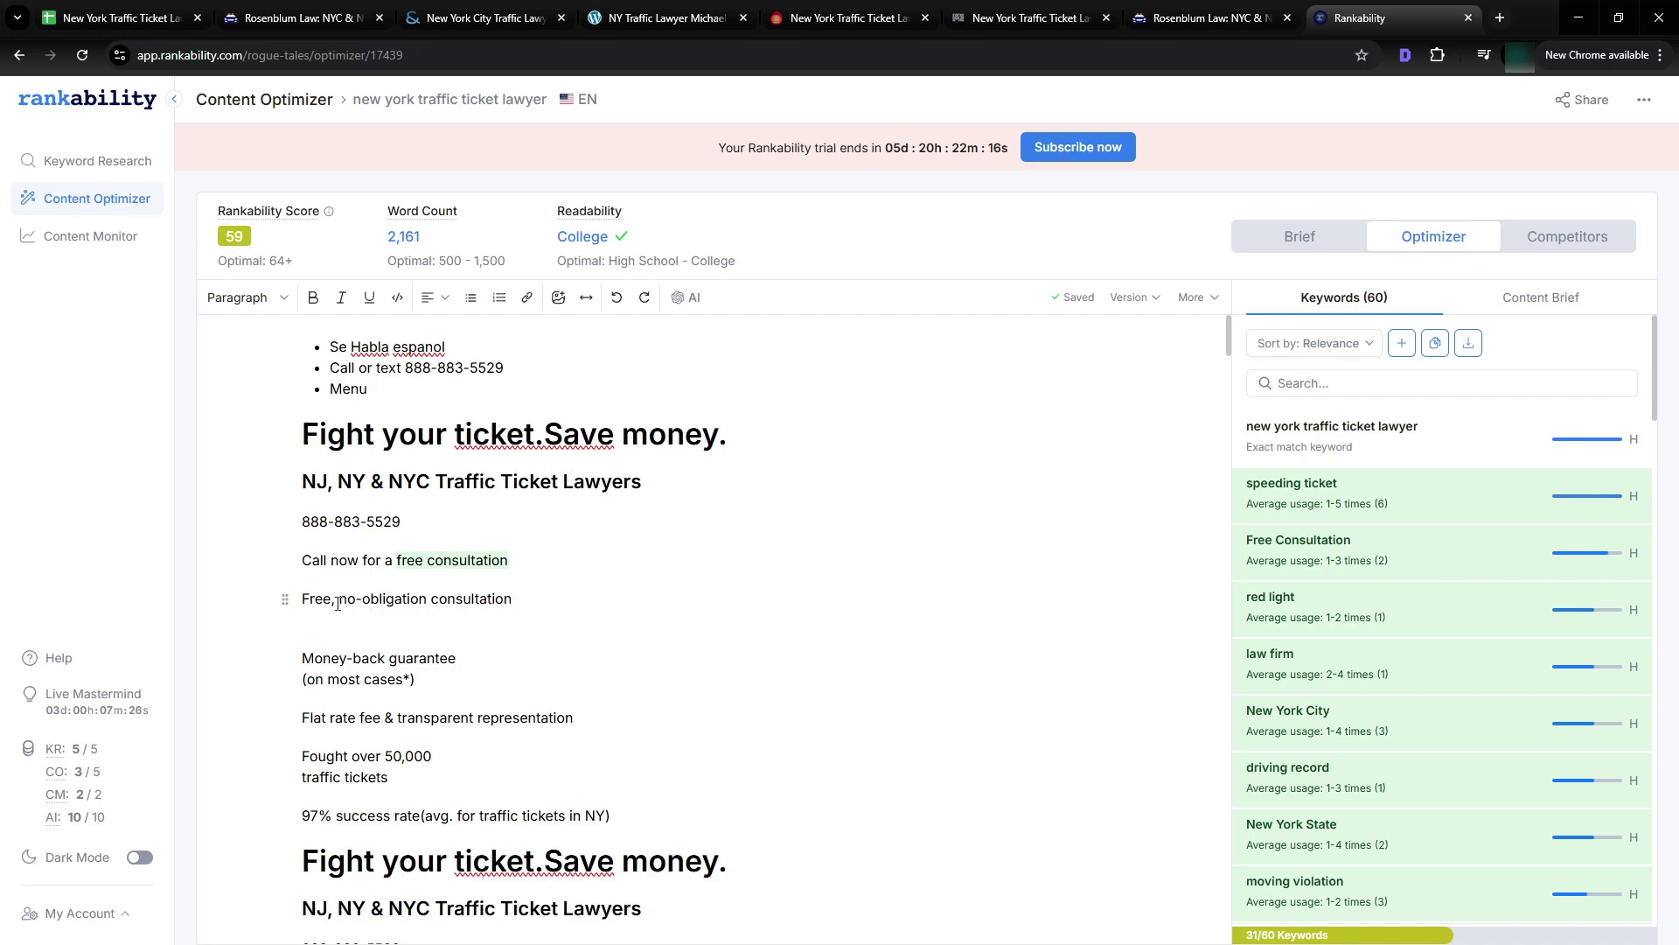
scroll(418, 601, "down", 4)
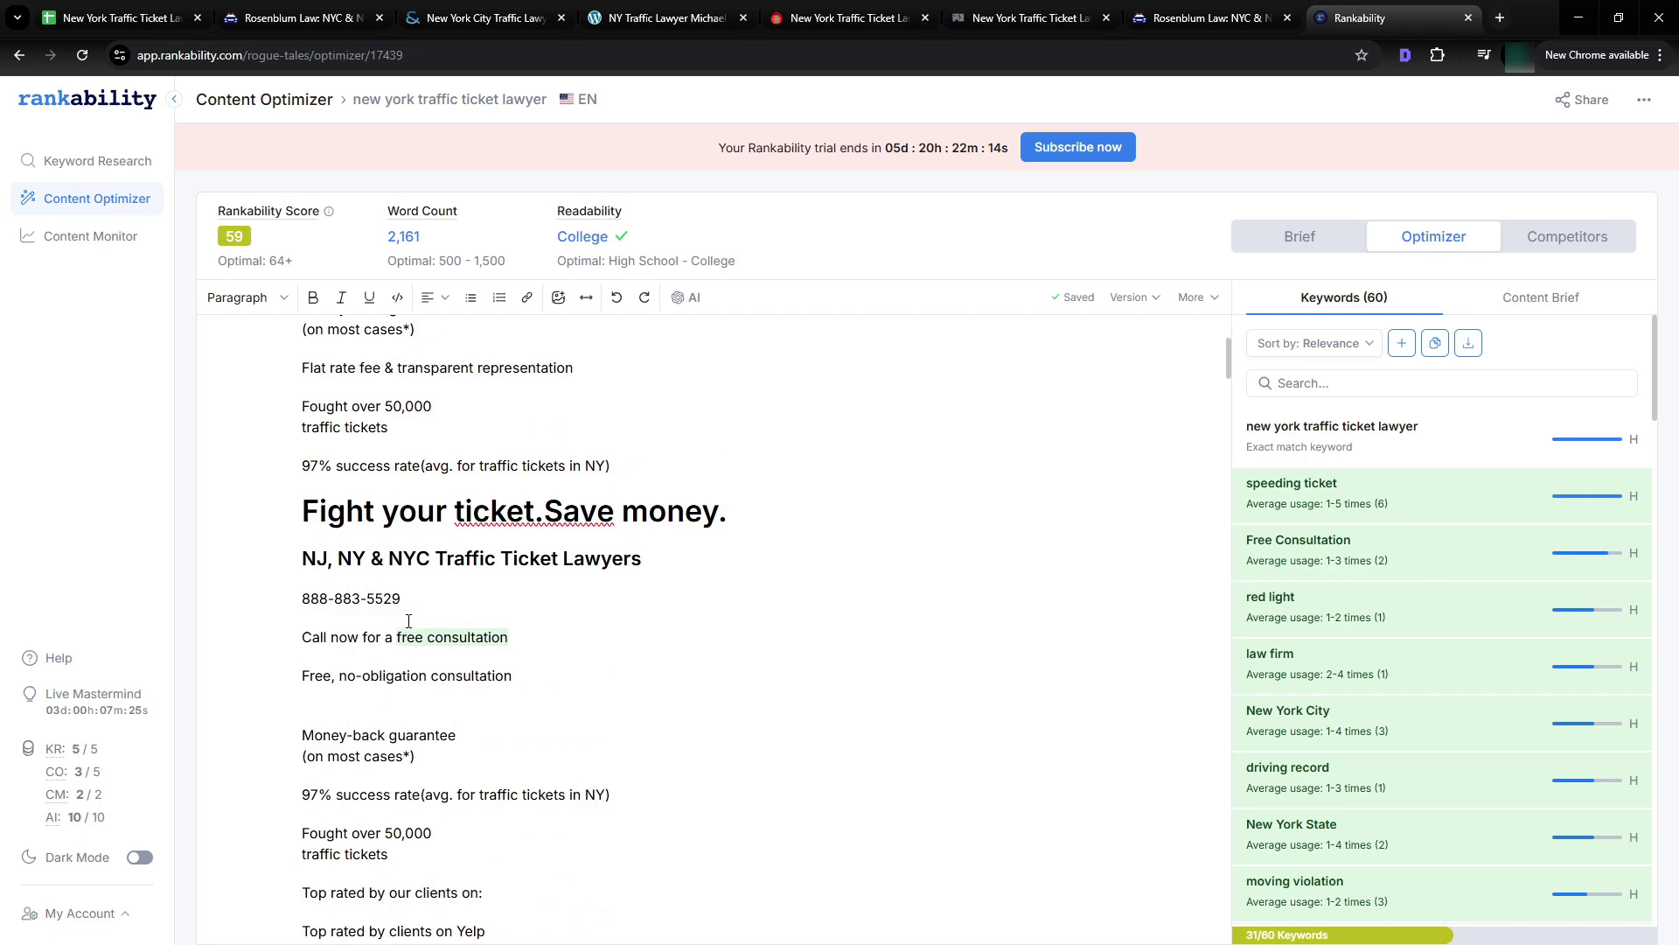
scroll(454, 573, "down", 6)
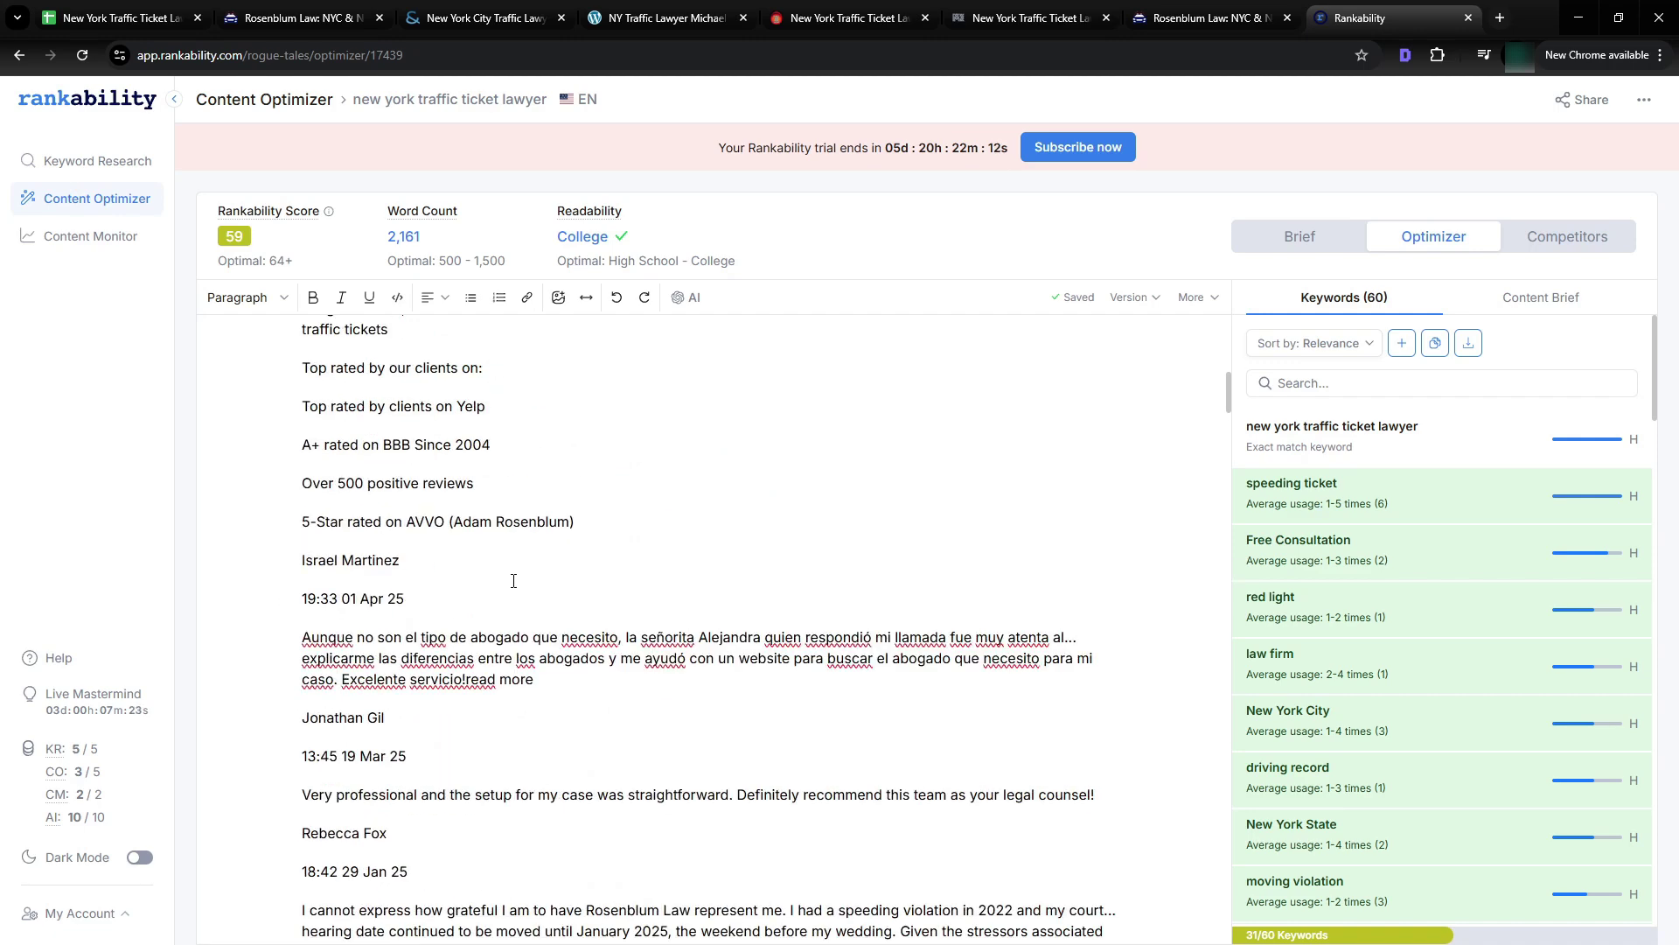
scroll(514, 581, "down", 15)
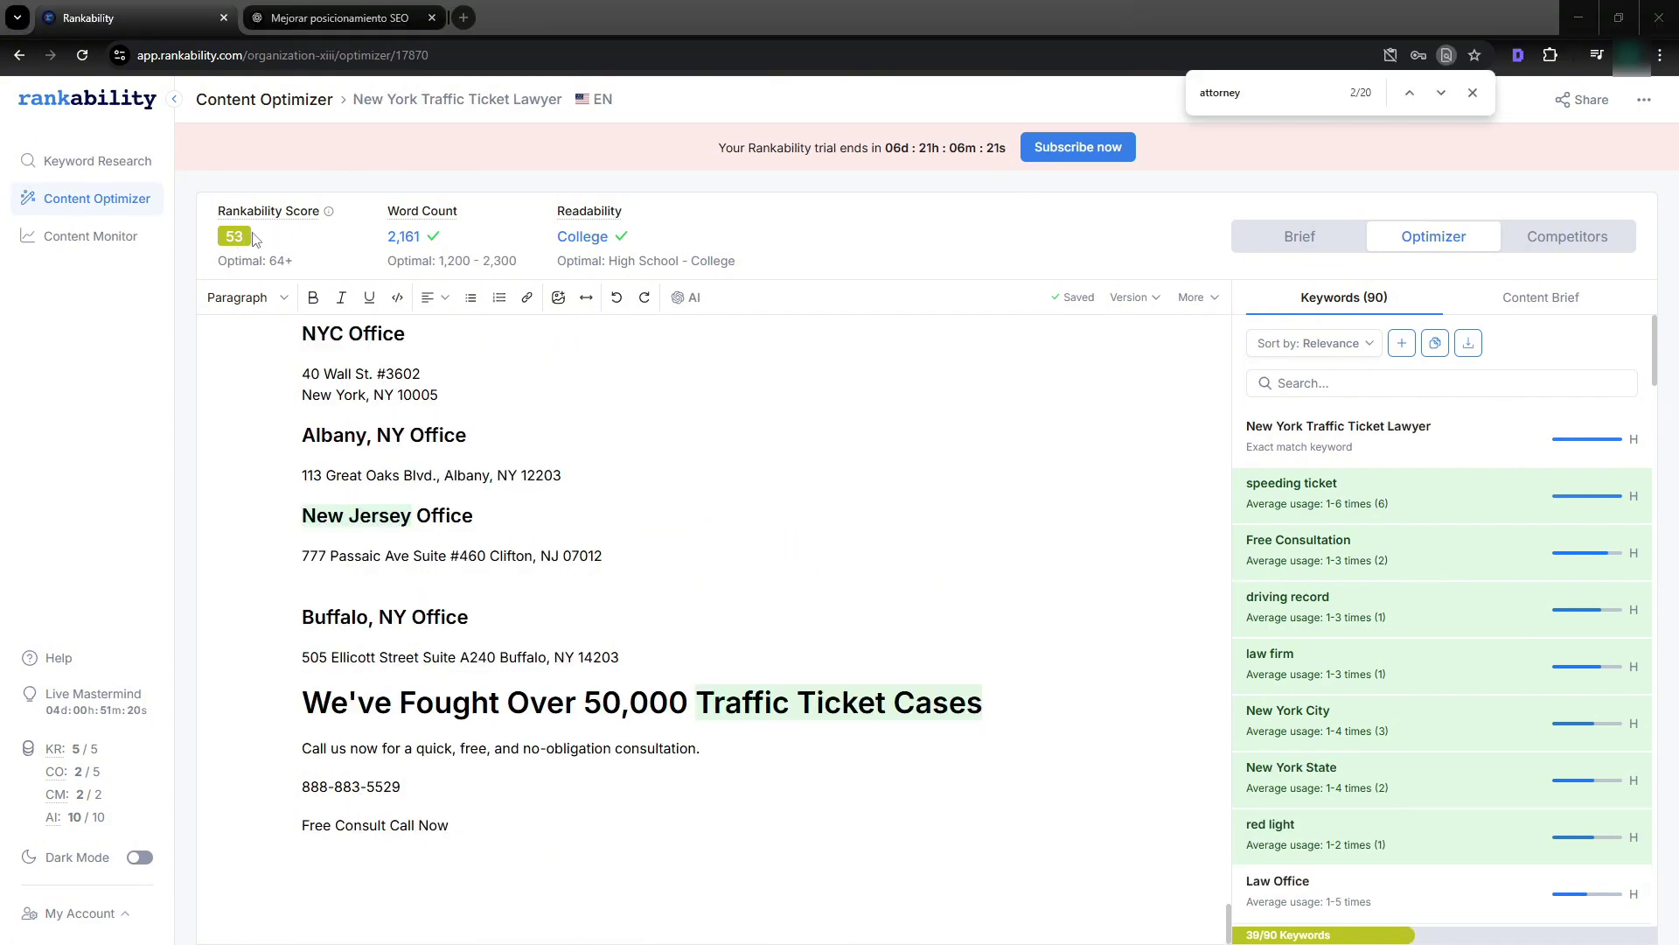
- Copy the suggested "What Happens If I'm Found Guilty?" section from ChatGPT and paste it at the end of the Content Optimizer page text
left_click(312, 23)
scroll(507, 427, "up", 4)
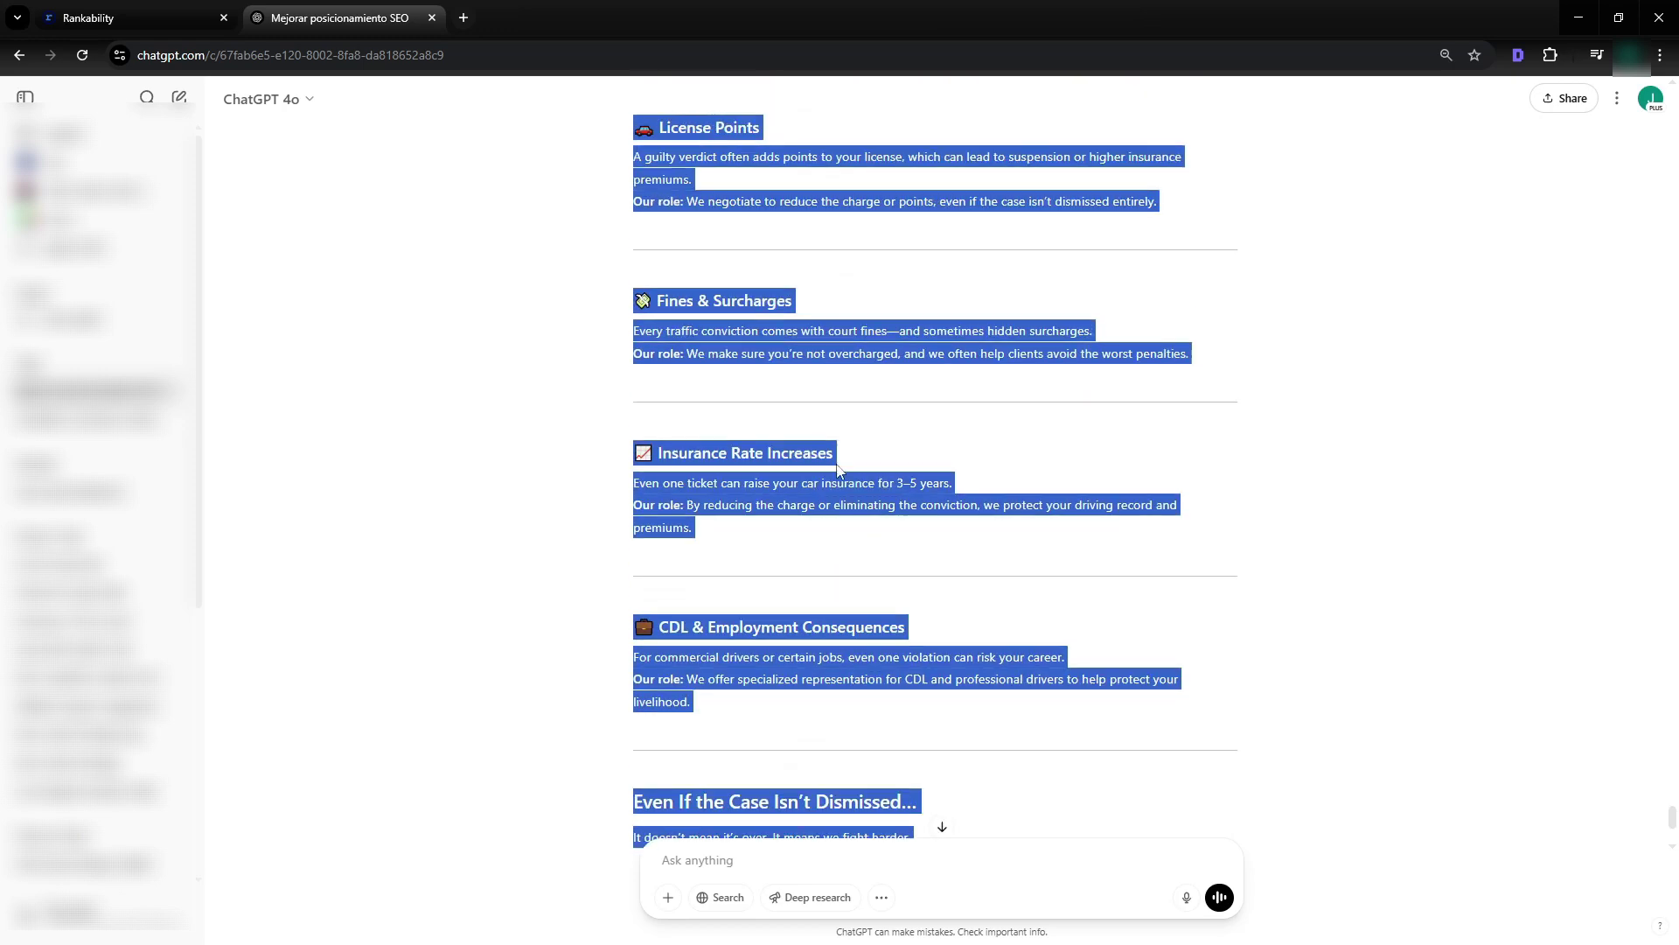
left_click(507, 427)
scroll(509, 425, "up", 4)
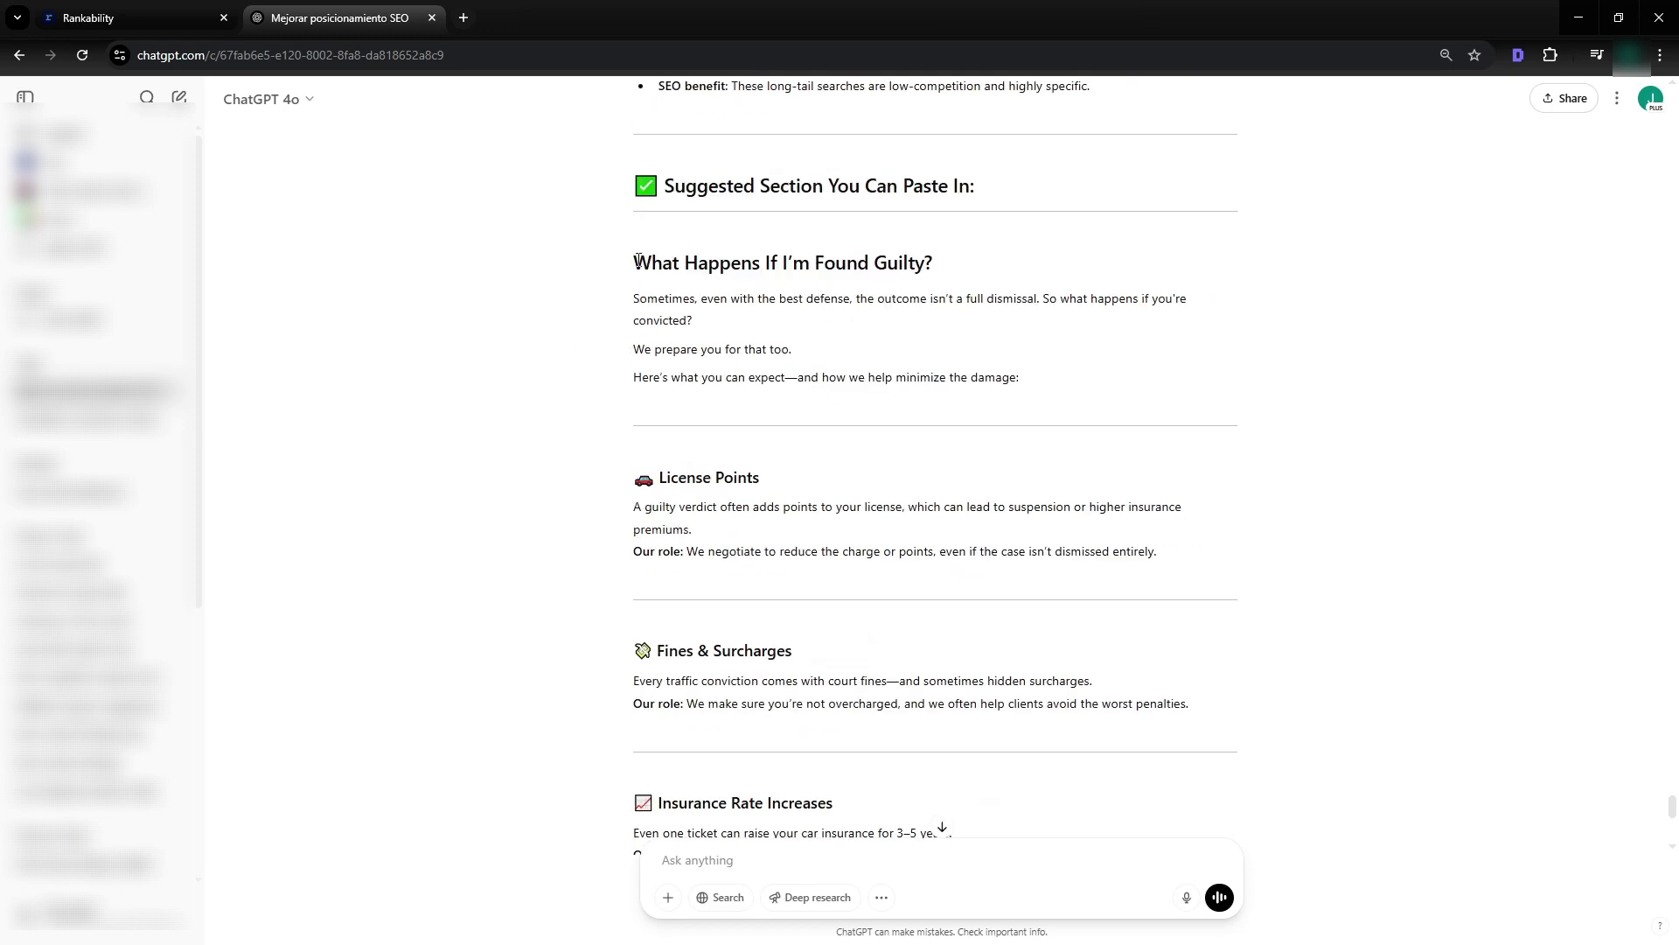
left_click_drag(638, 259, 942, 754)
key("ctrl+Tab")
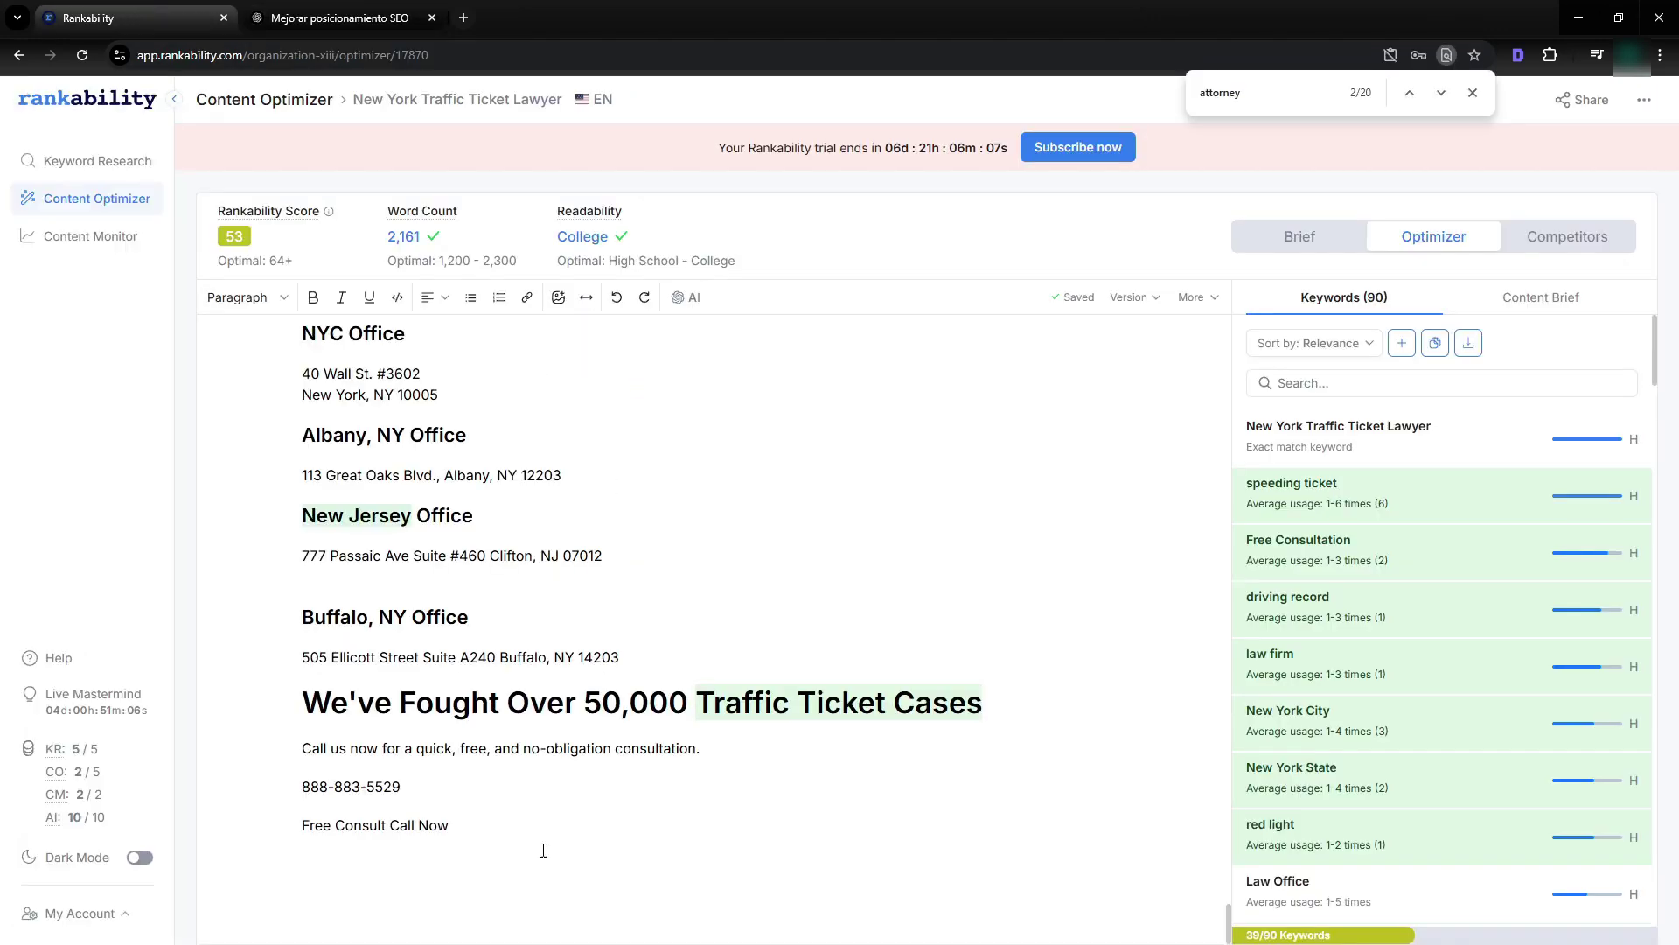
key("ctrl+v")
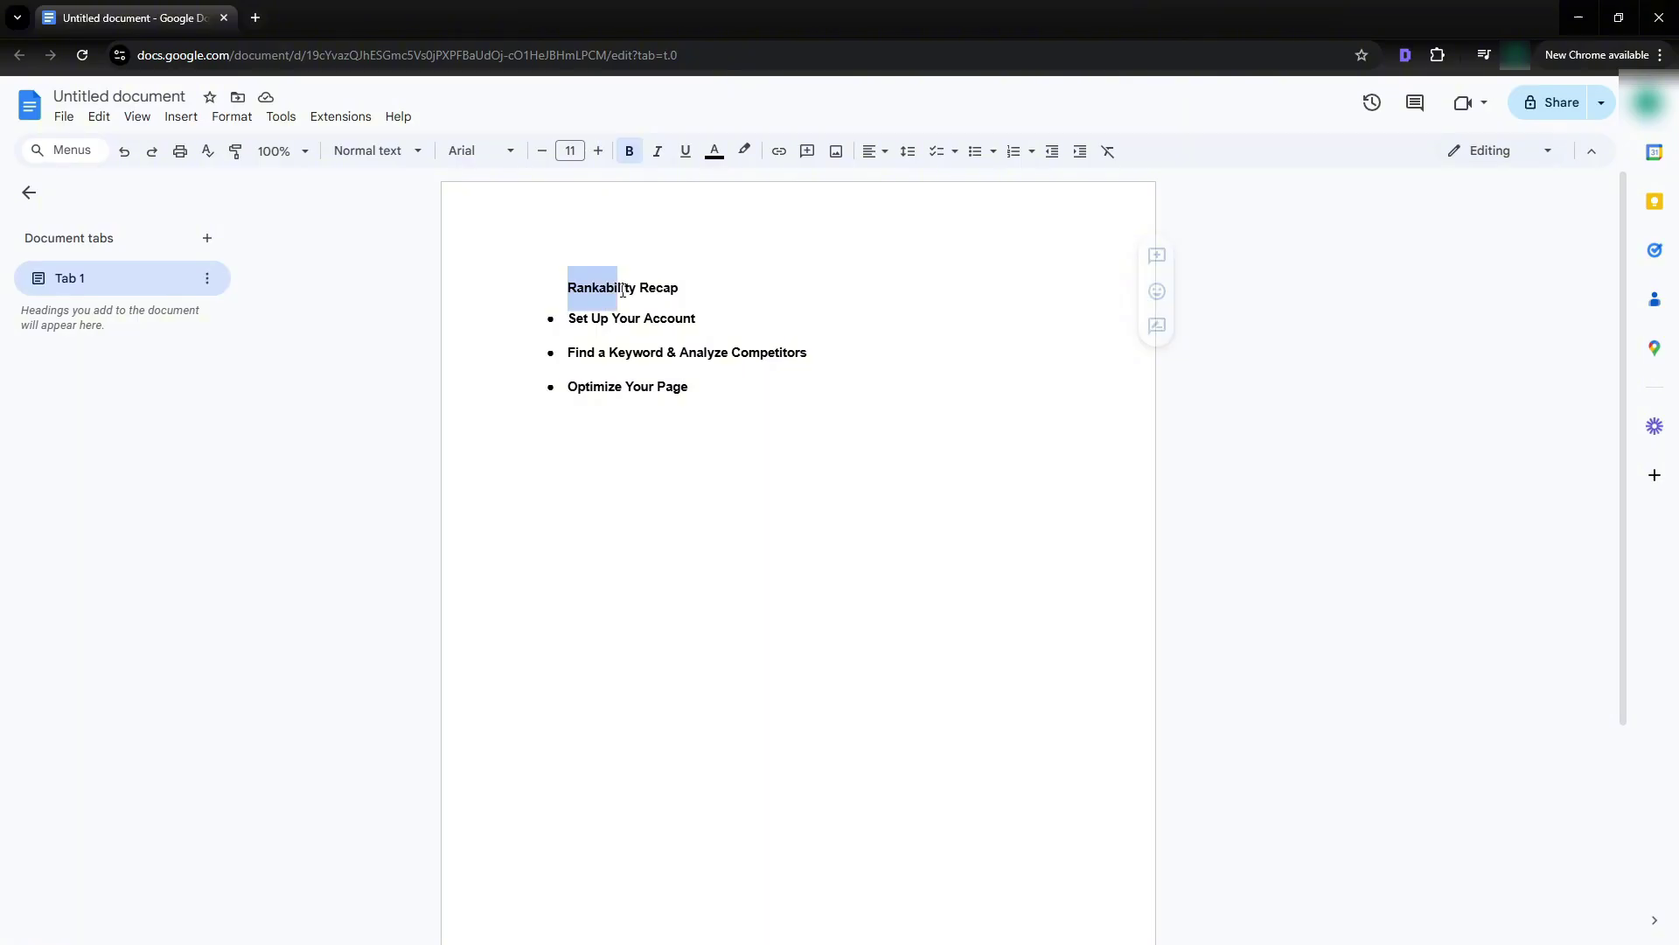
- Go through the "Rankability Recap" document, highlighting its title and the account setup, keyword and competitor analysis, and page optimization points one by one
left_click_drag(617, 289, 682, 288)
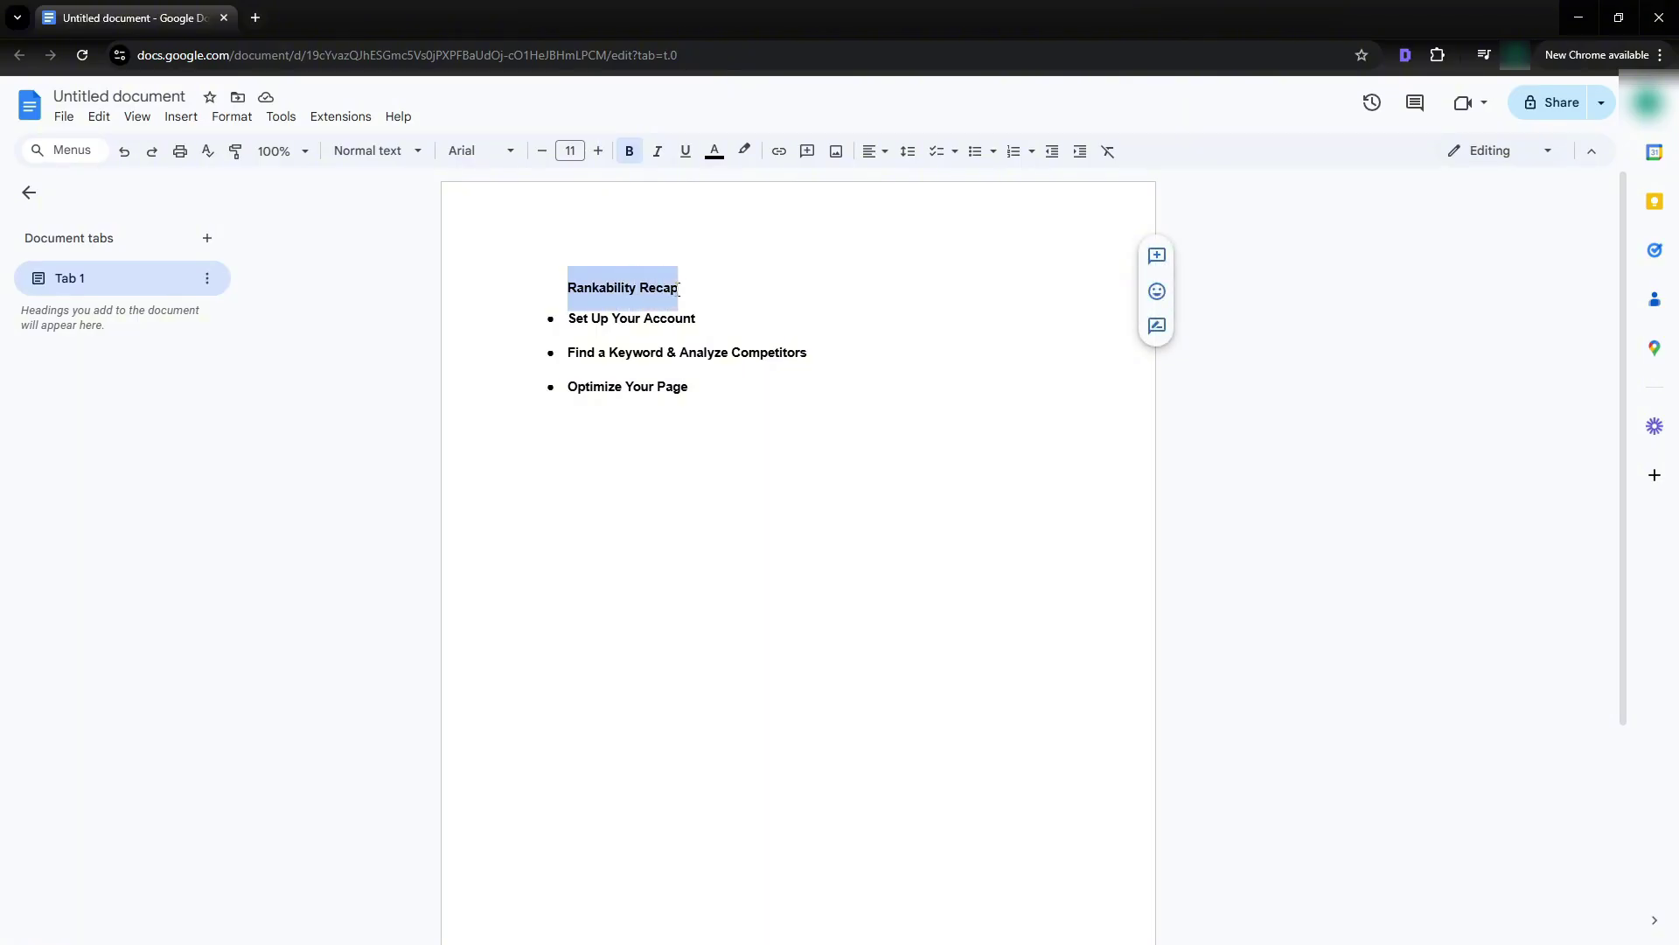
left_click(718, 287)
left_click_drag(565, 319, 745, 315)
left_click(744, 314)
left_click_drag(566, 352, 812, 349)
left_click(779, 385)
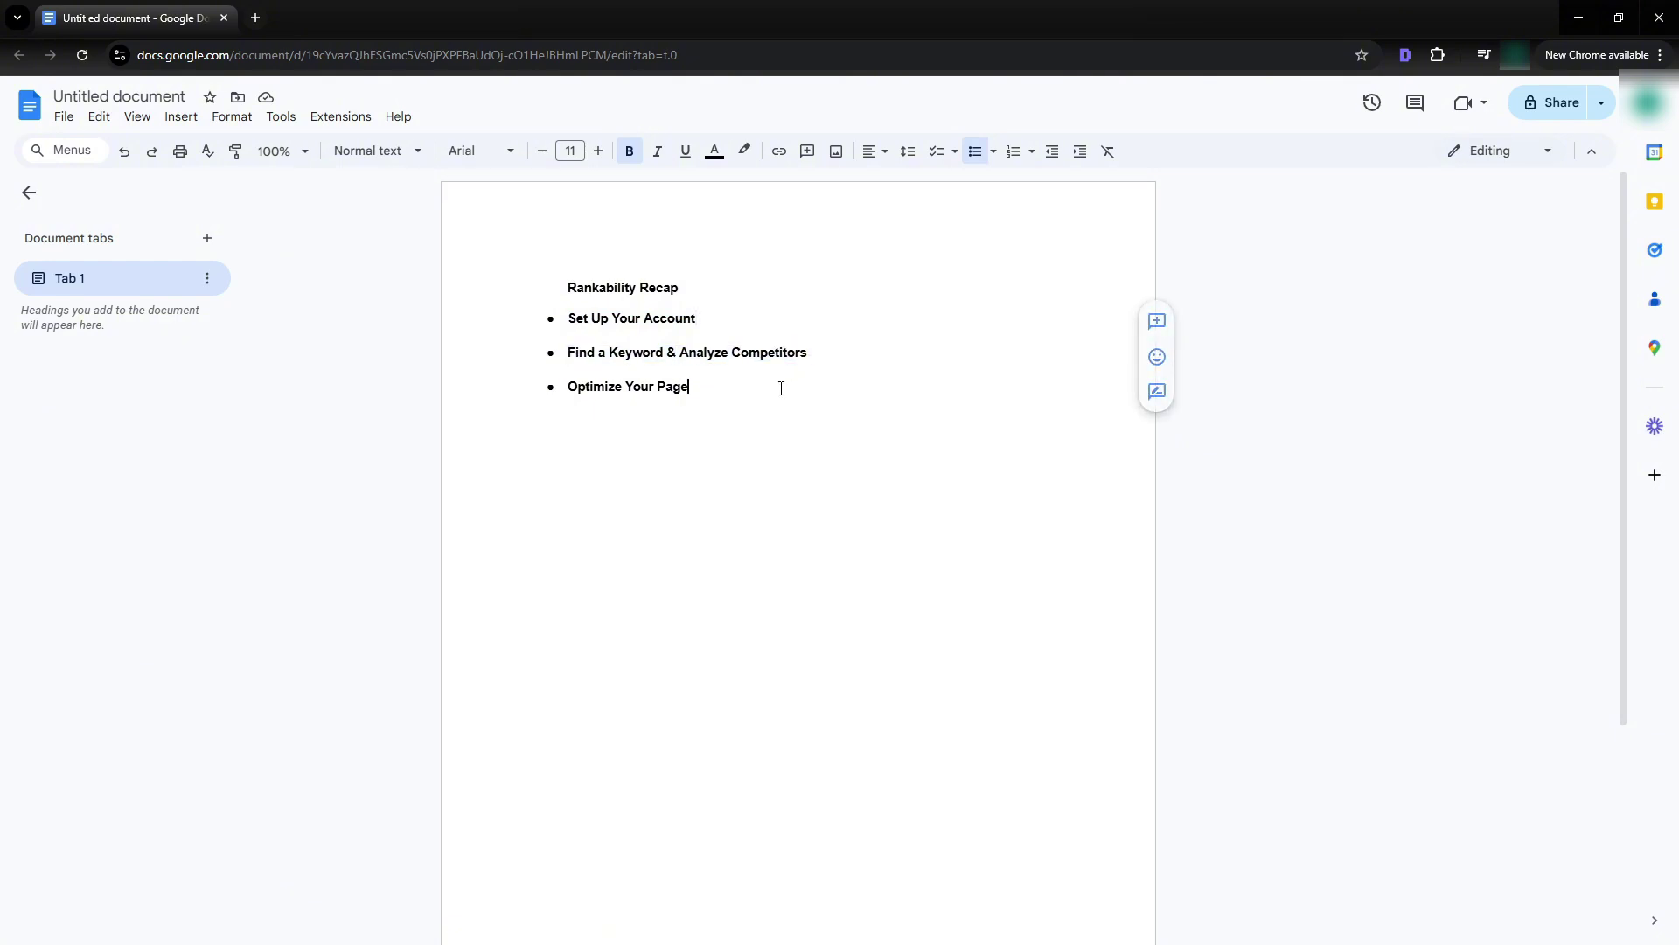
left_click_drag(566, 385, 756, 411)
left_click(1042, 437)
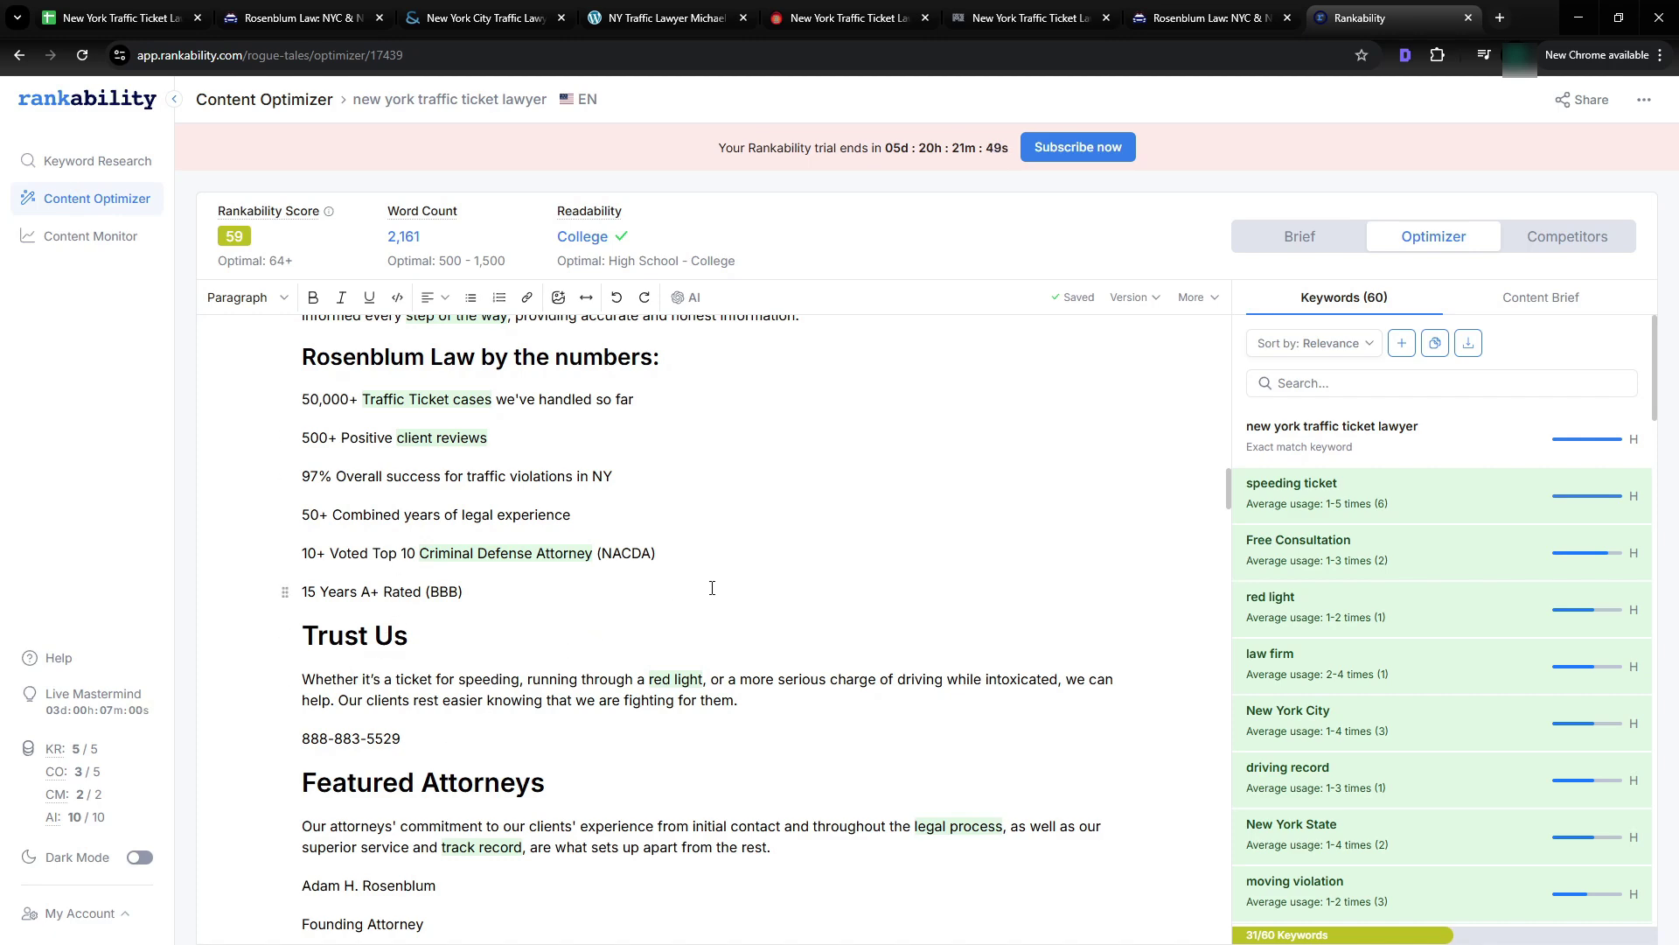
- Check the Content Optimizer keyword list, switch to the ChatGPT conversation and ask "How else can we improve this page?"
scroll(1443, 455, "down", 4)
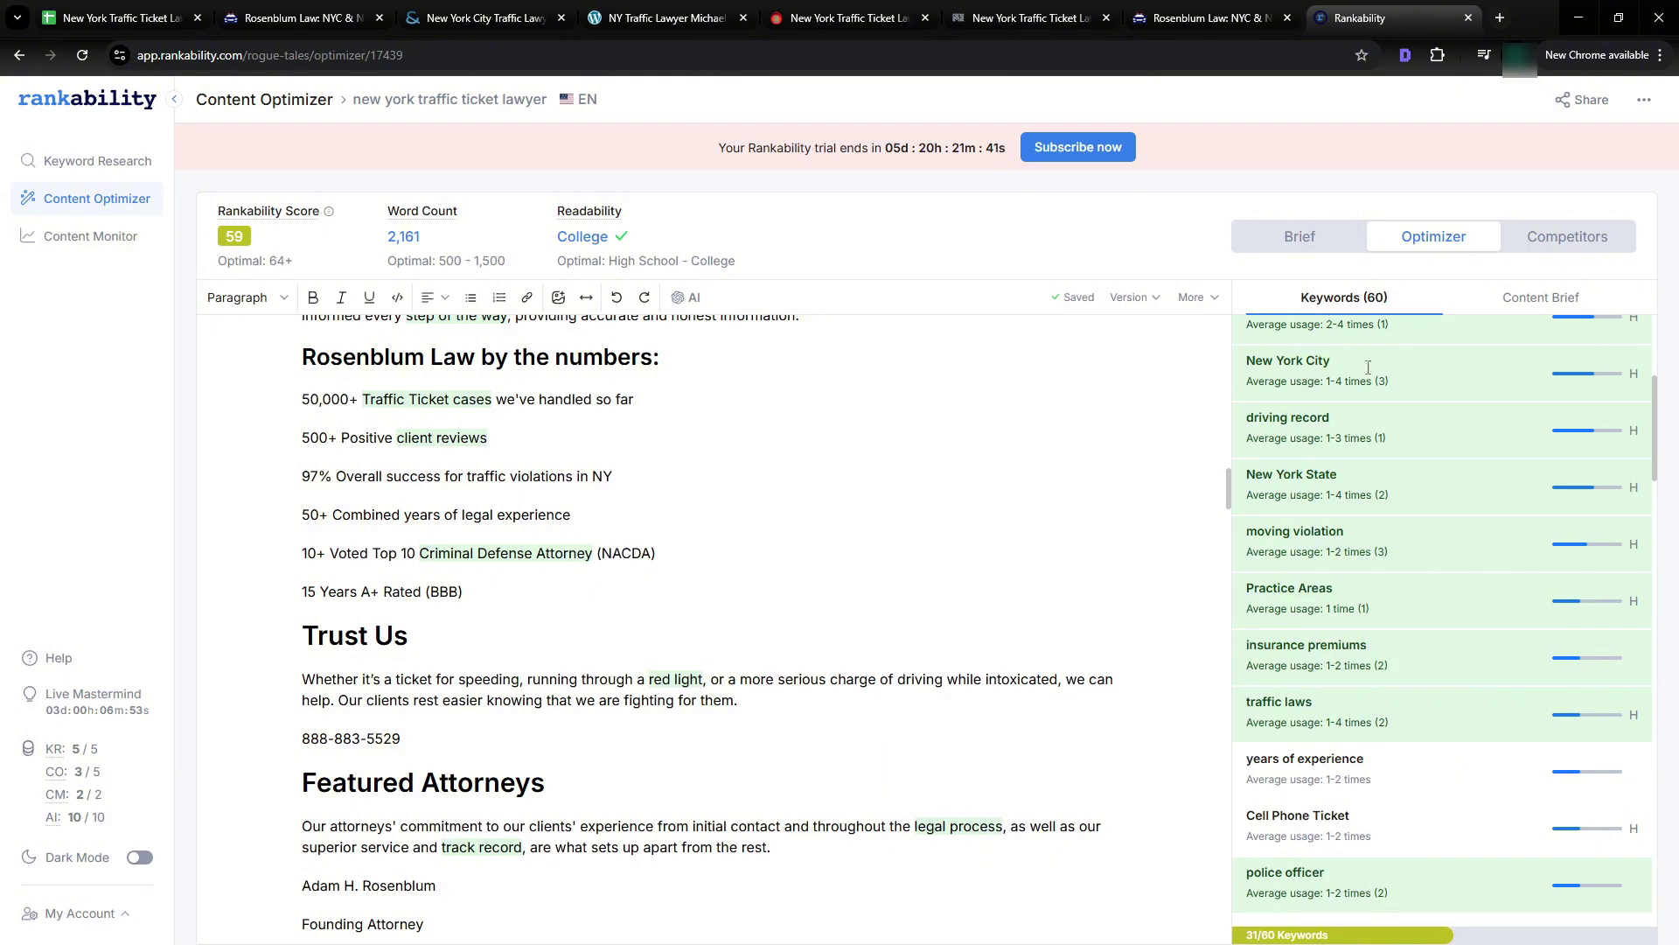
key("alt+Tab")
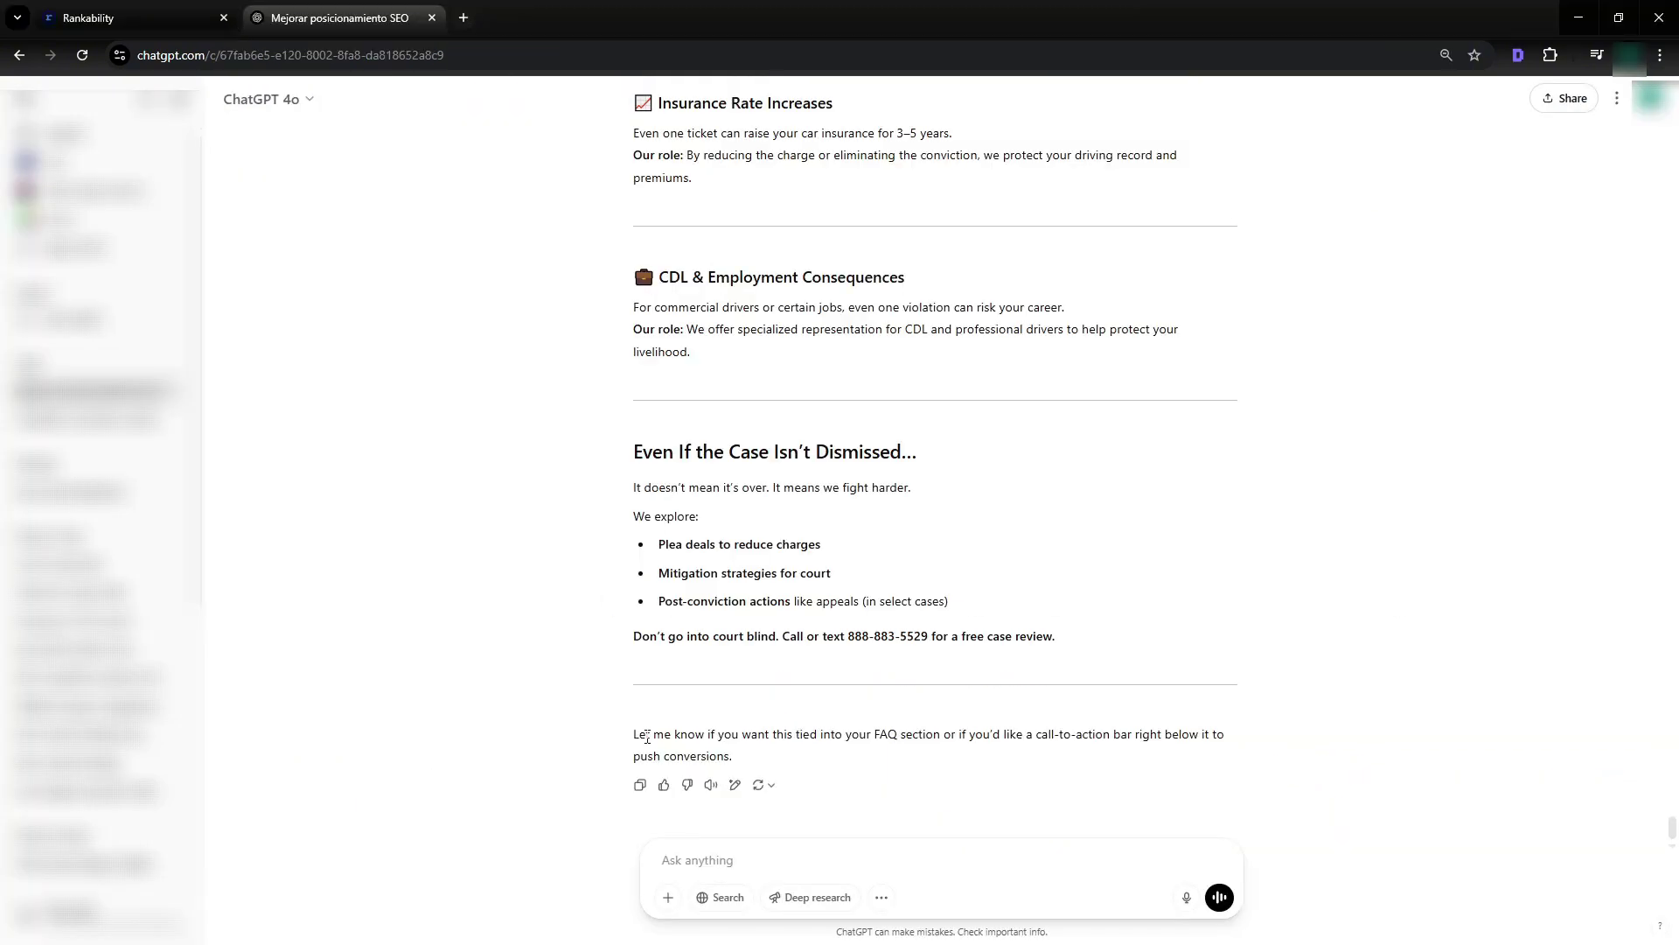
type("W")
key("BackSpace")
type("How else can we improve this page?")
key("Return")
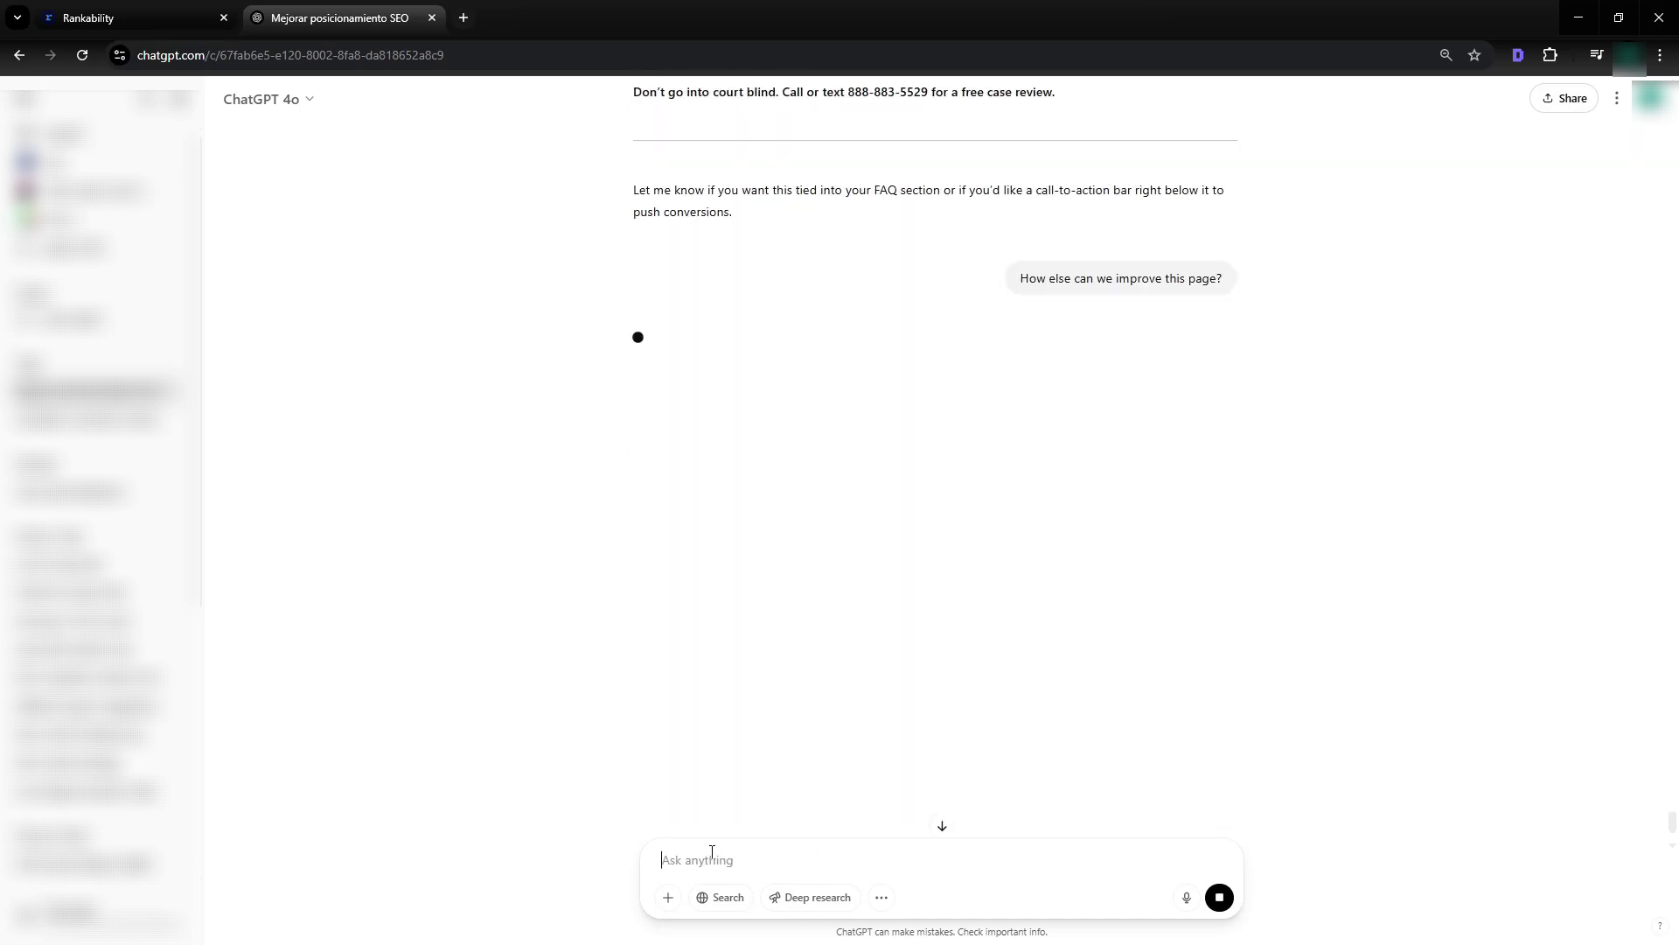